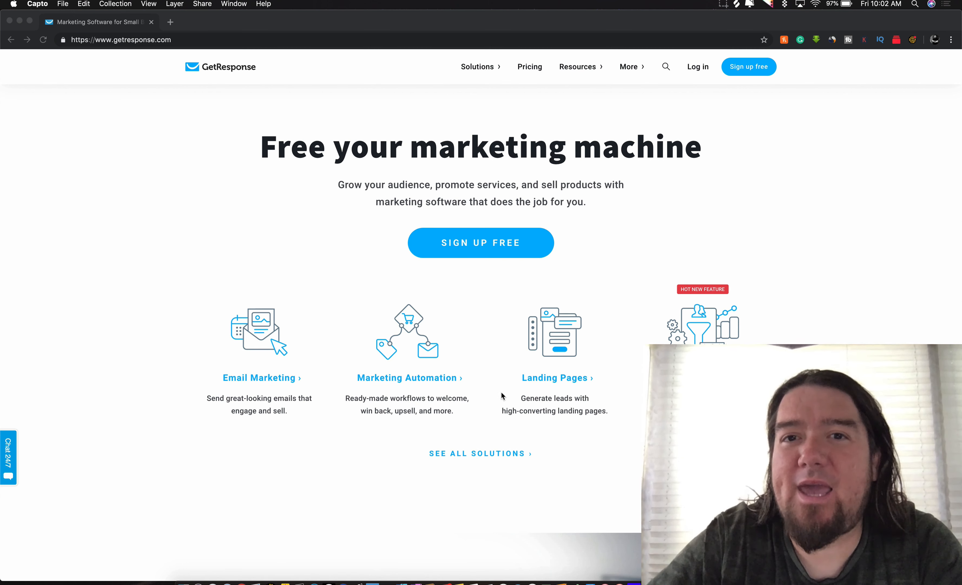
Step: Sign in to GetResponse and reach the dashboard showing 453 contacts across seven lists
click(699, 70)
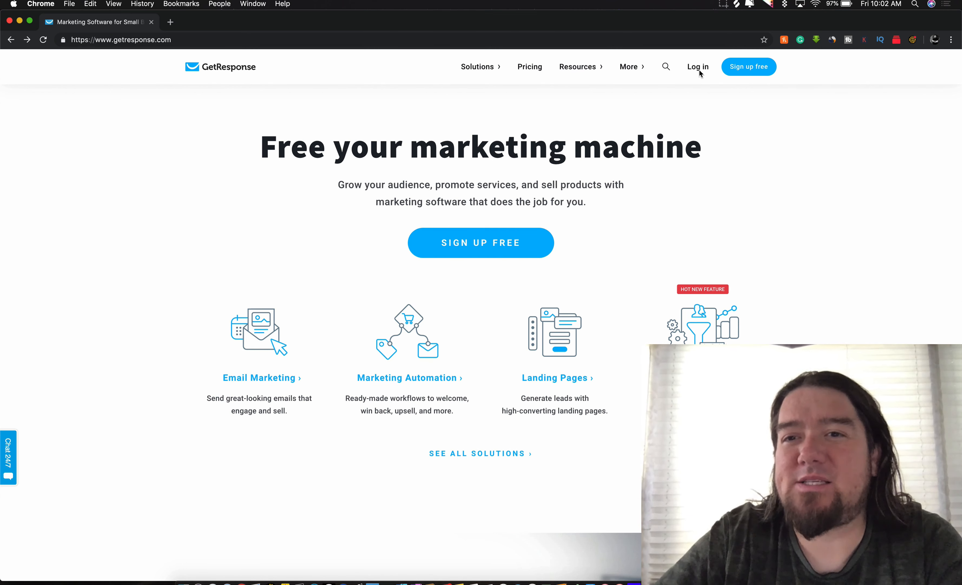
click(699, 70)
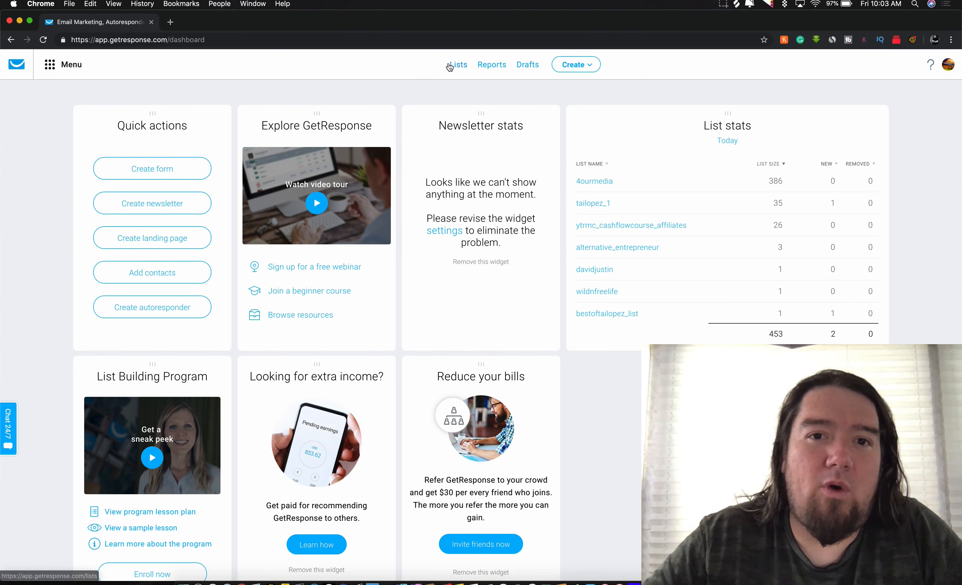
click(54, 65)
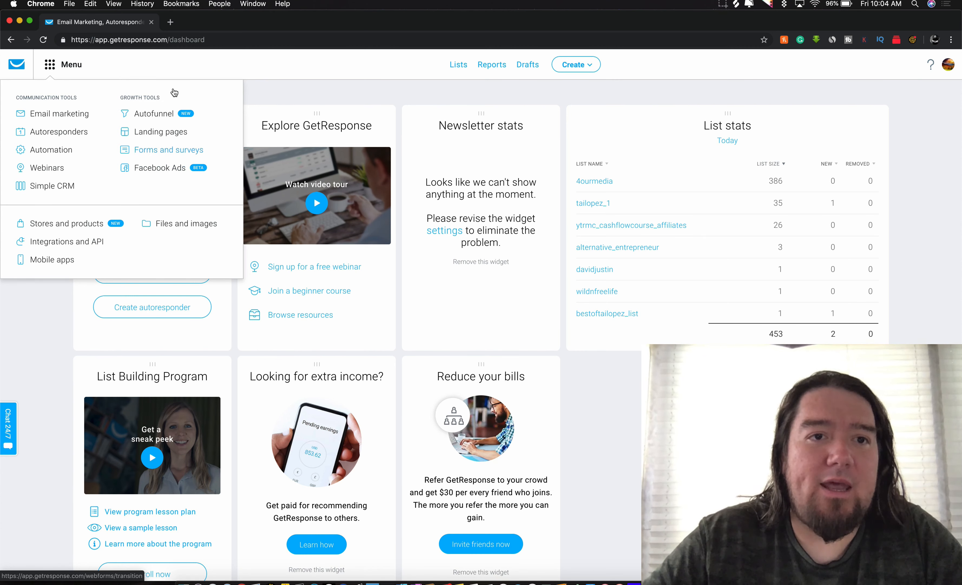
Step: Search Google for 'alternative entrepreneur' in a new Chrome tab
click(170, 23)
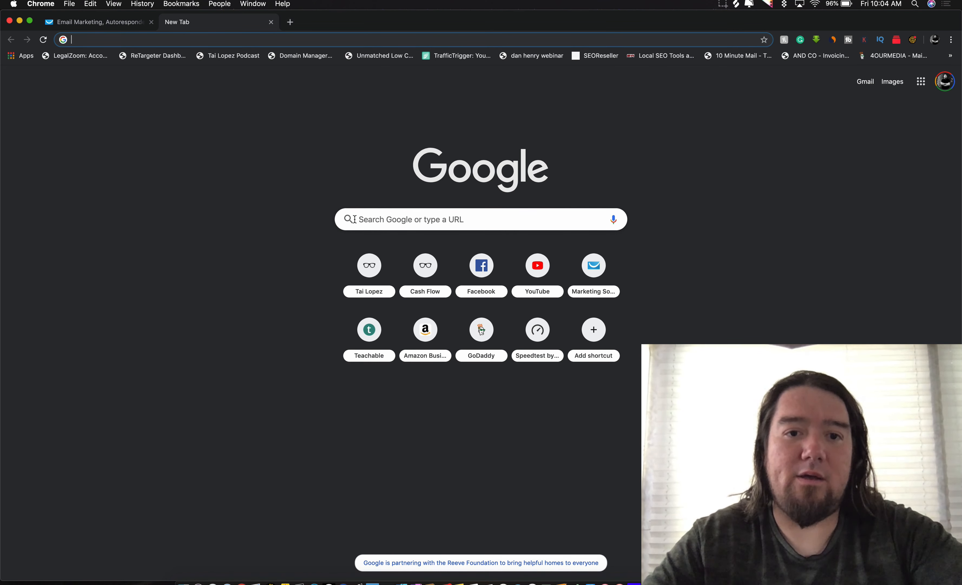
click(372, 224)
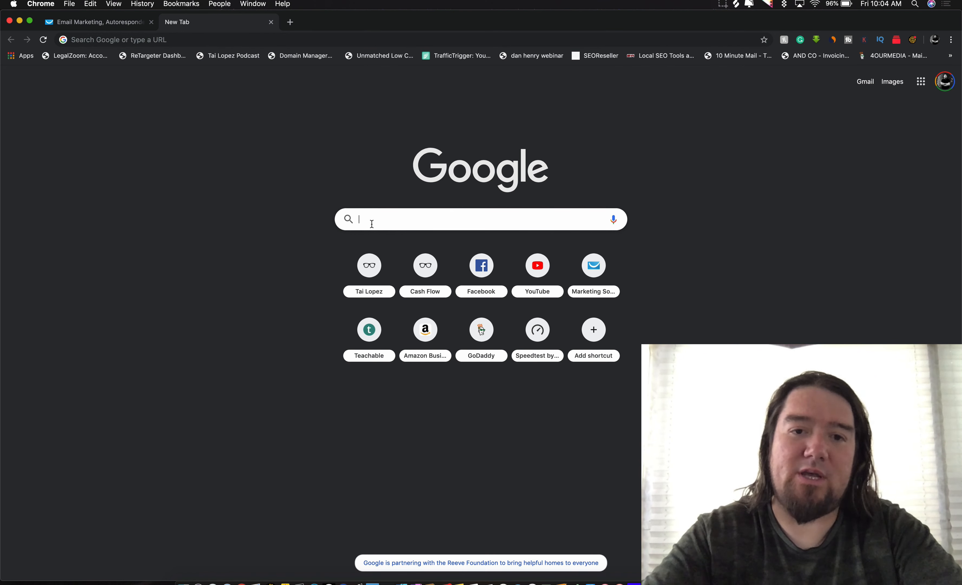
text(altner)
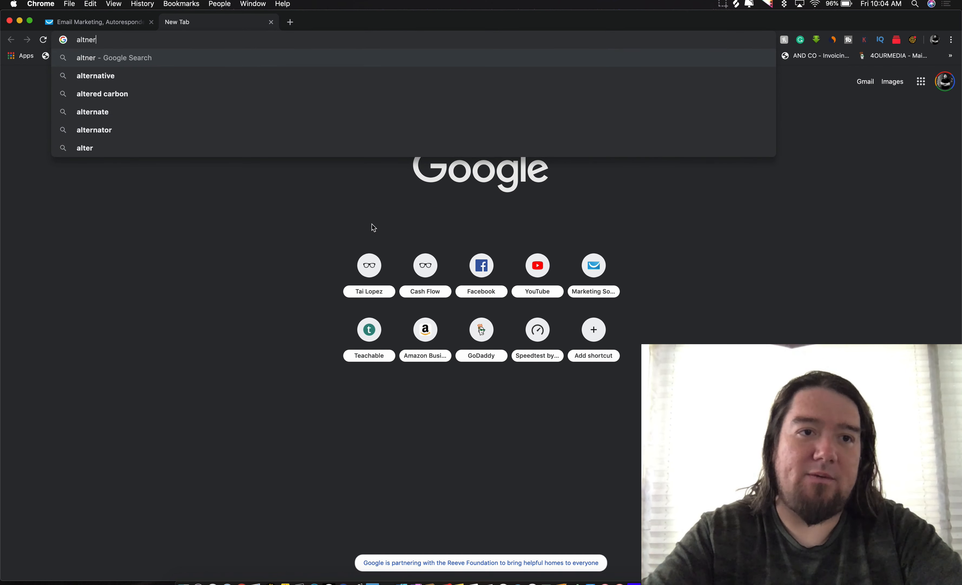
key(BackSpace)
key(BackSpace)
key(BackSpace)
text(erna)
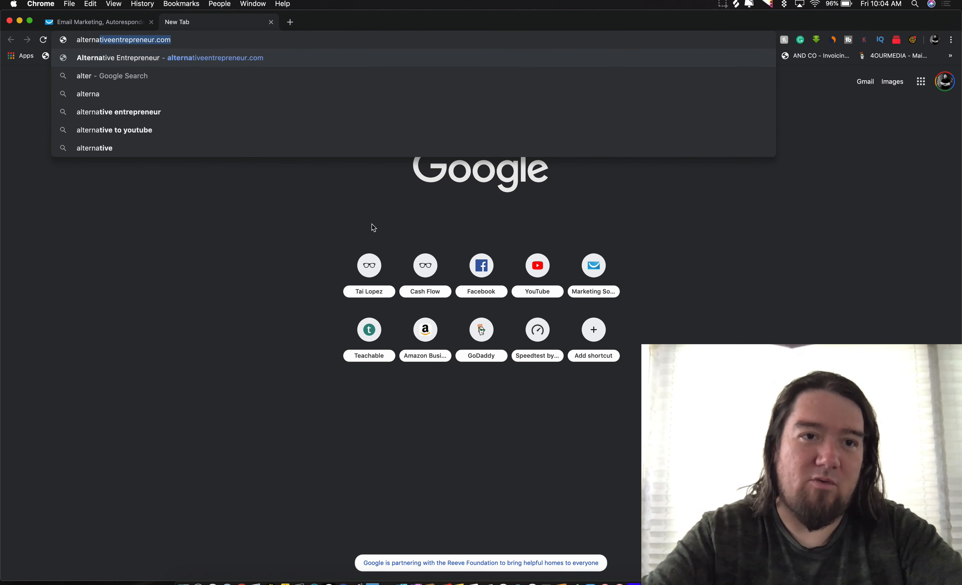
text(tive )
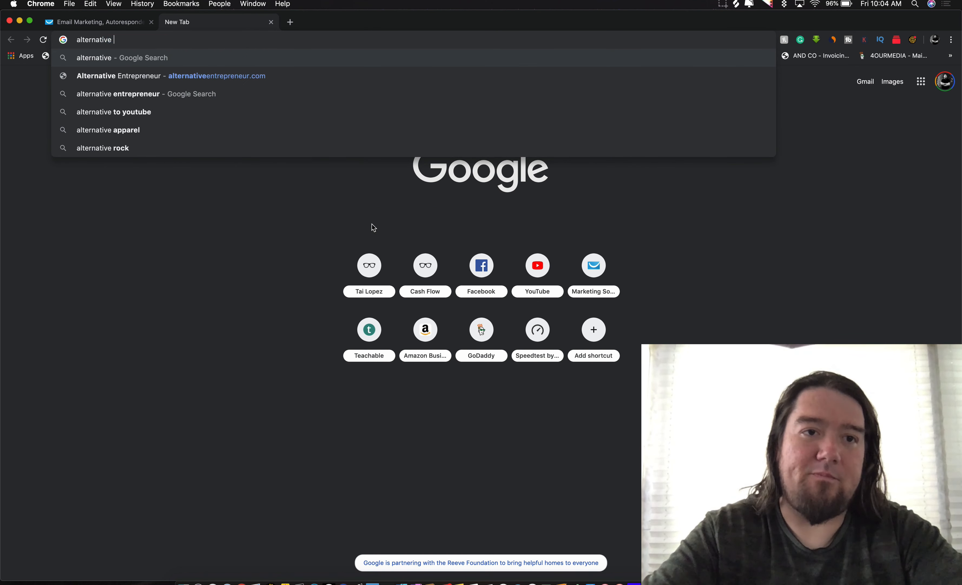
text(entrepreneur)
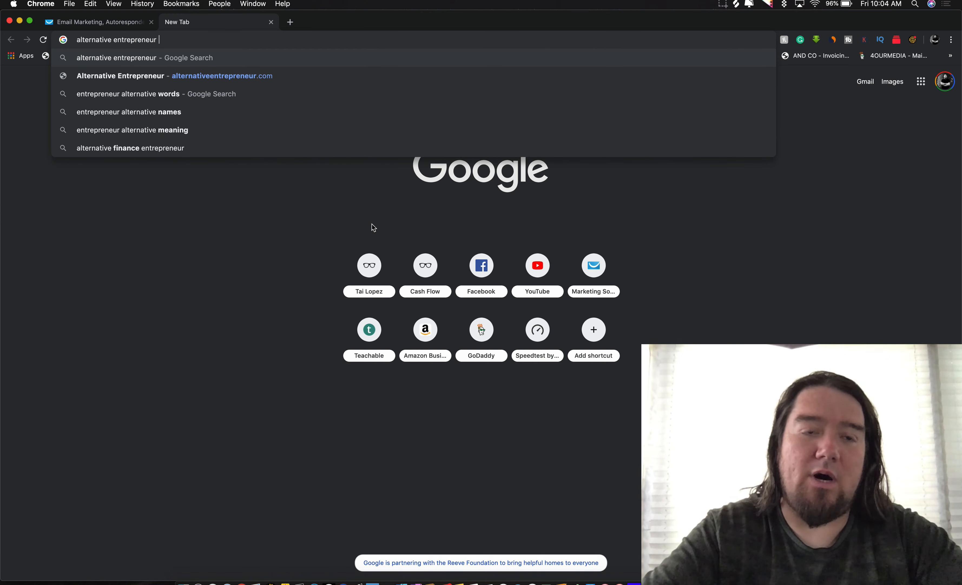
key(Return)
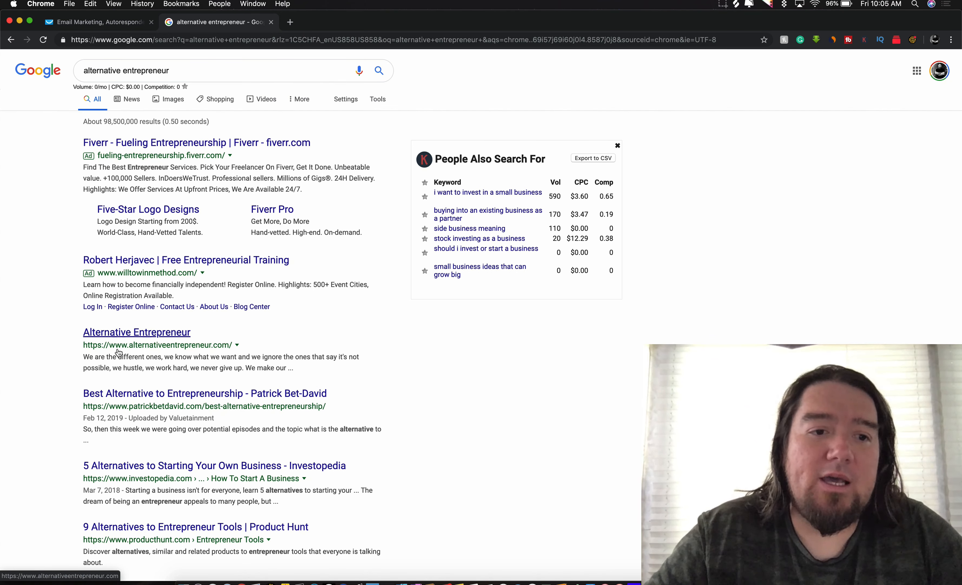
Step: Open the Alternative Entrepreneur site and scroll to its Name and Email signup form
click(135, 334)
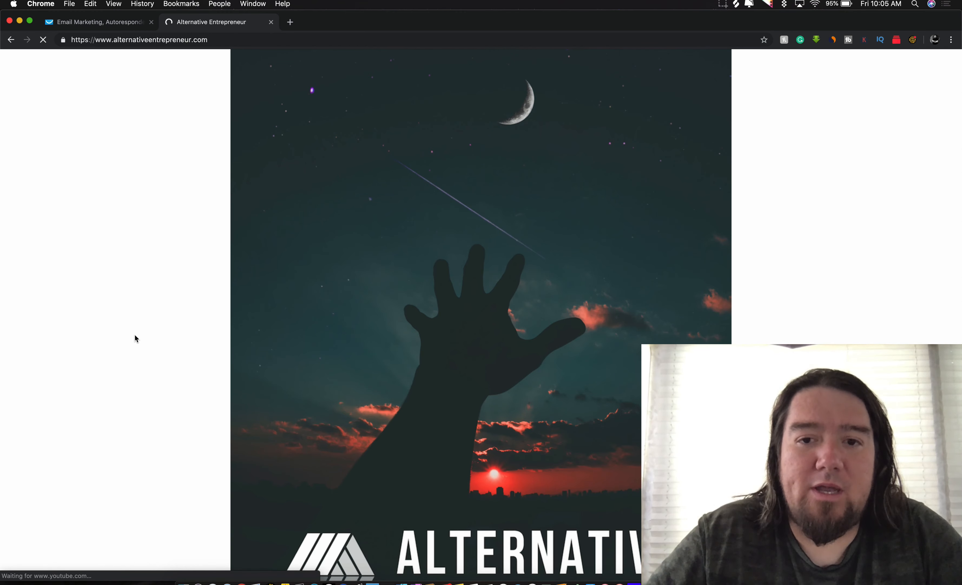
scroll(135, 338, down, 10)
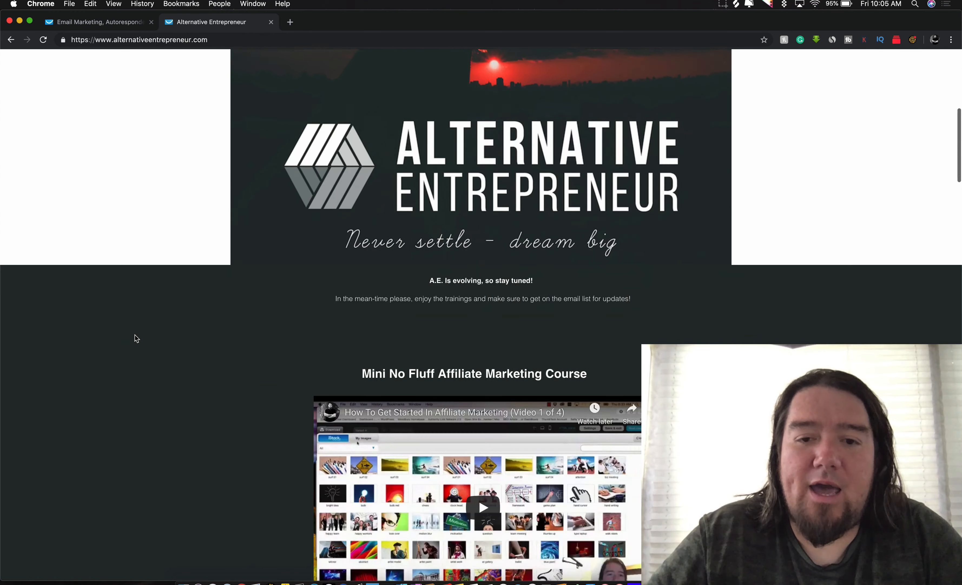
scroll(135, 334, down, 8)
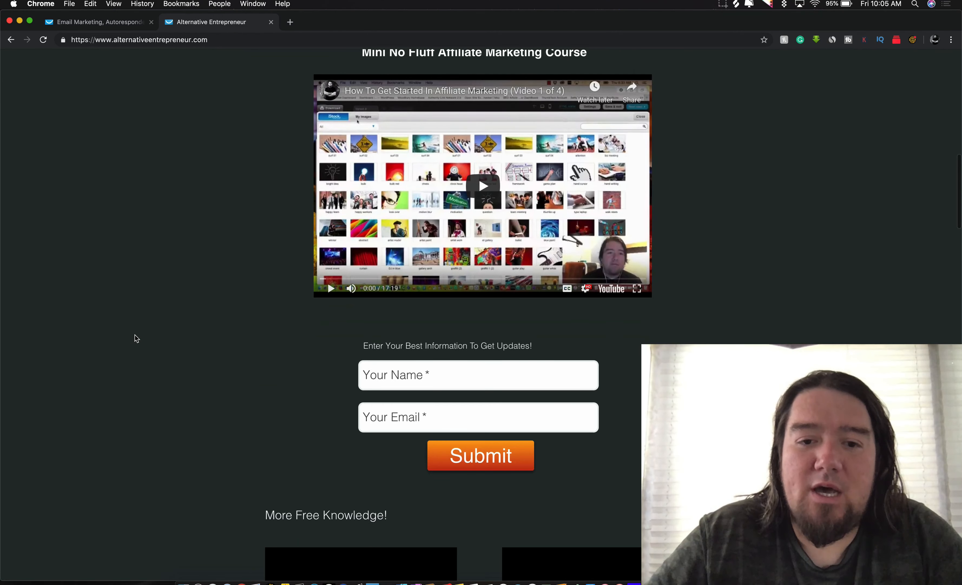
scroll(135, 335, down, 5)
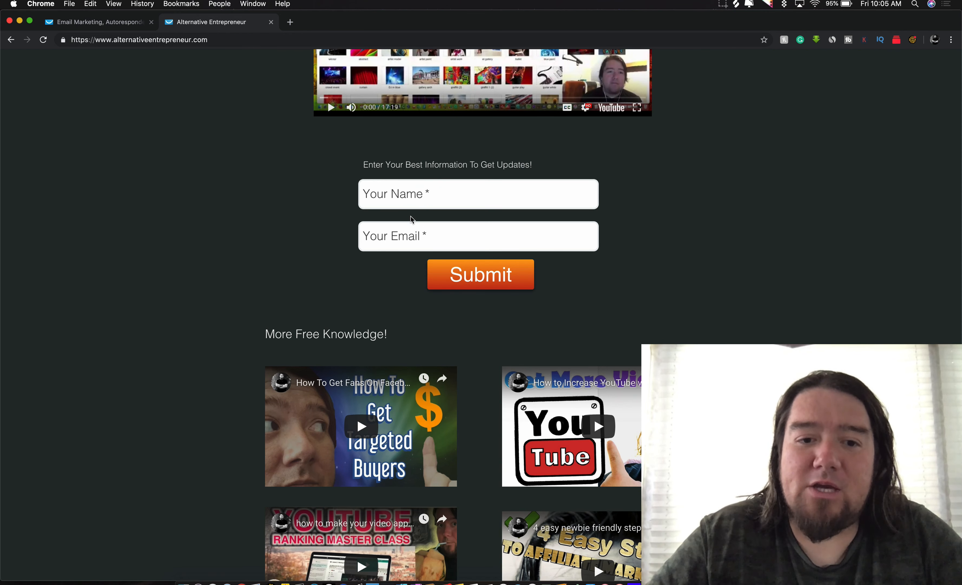
scroll(406, 231, down, 5)
scroll(407, 233, down, 20)
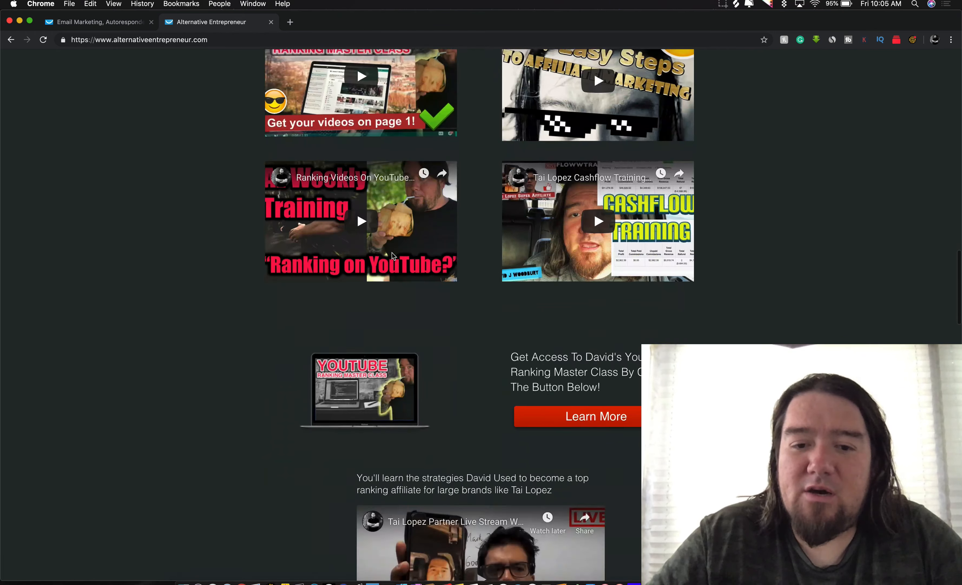
scroll(392, 253, down, 20)
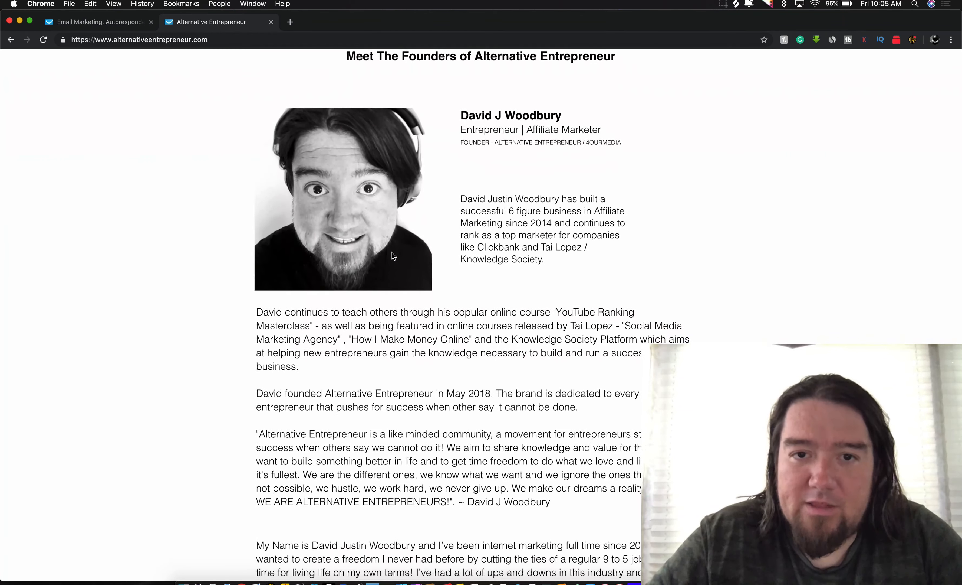
scroll(392, 255, down, 15)
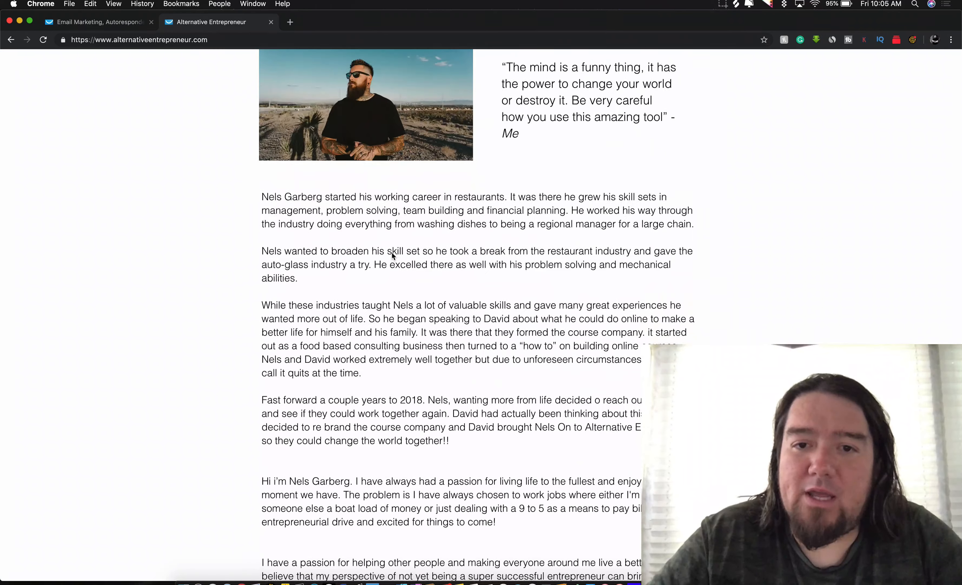
scroll(393, 255, up, 20)
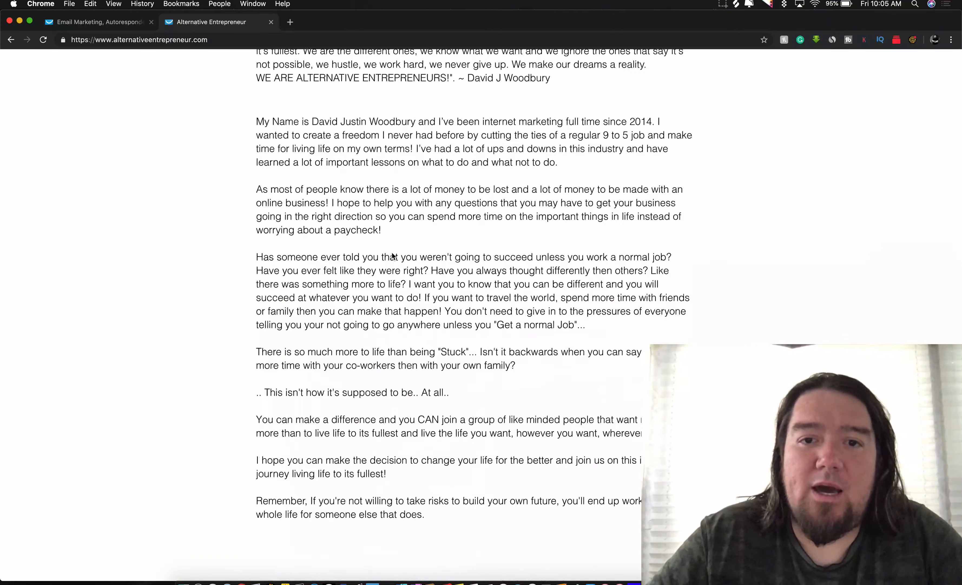
scroll(393, 255, up, 20)
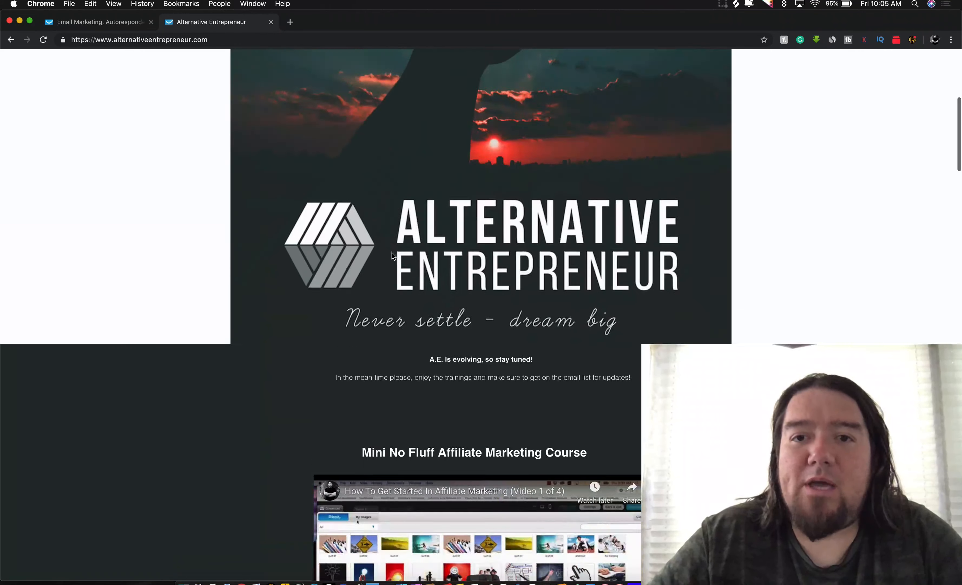
scroll(391, 254, down, 20)
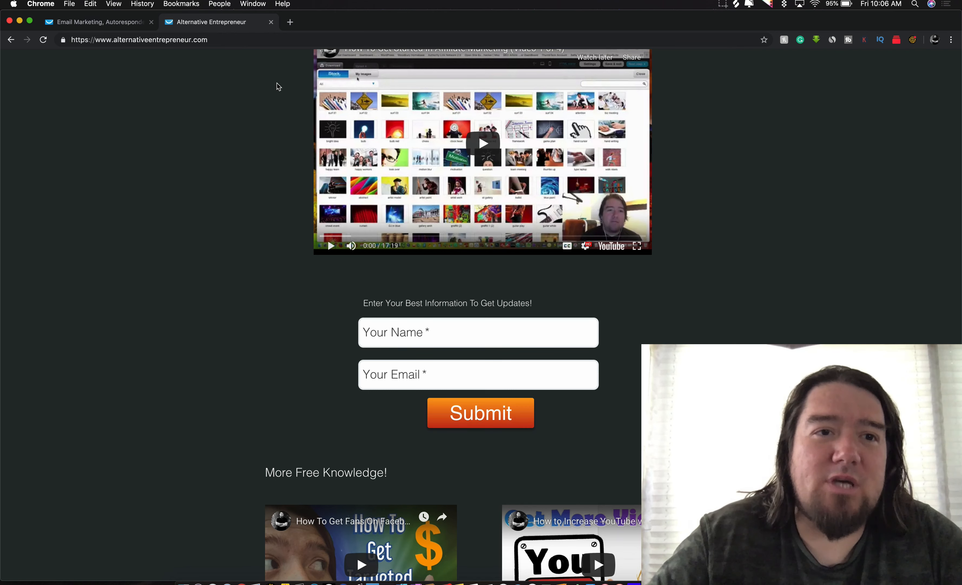
Step: Go to GetResponse's Landing pages list and start a new landing page
click(121, 23)
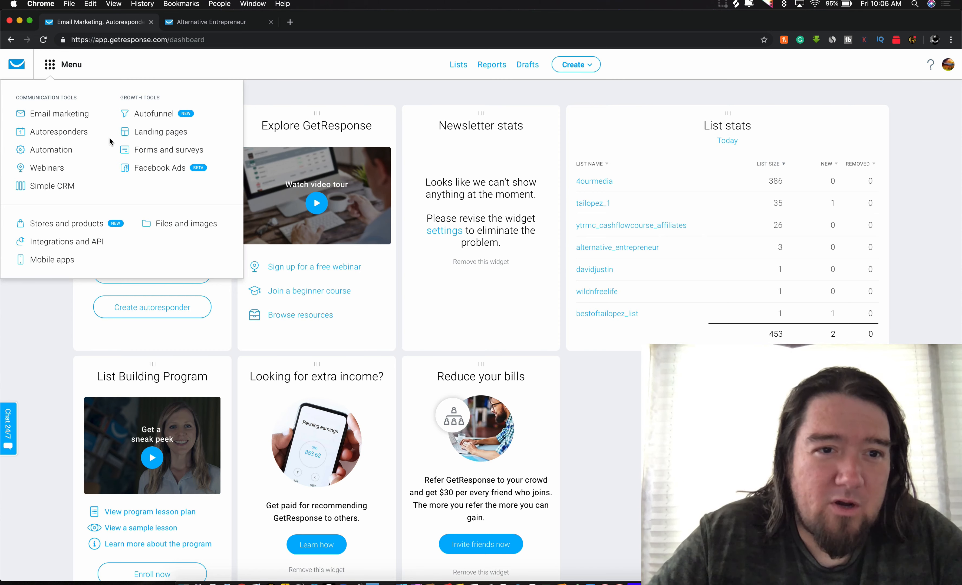
click(150, 136)
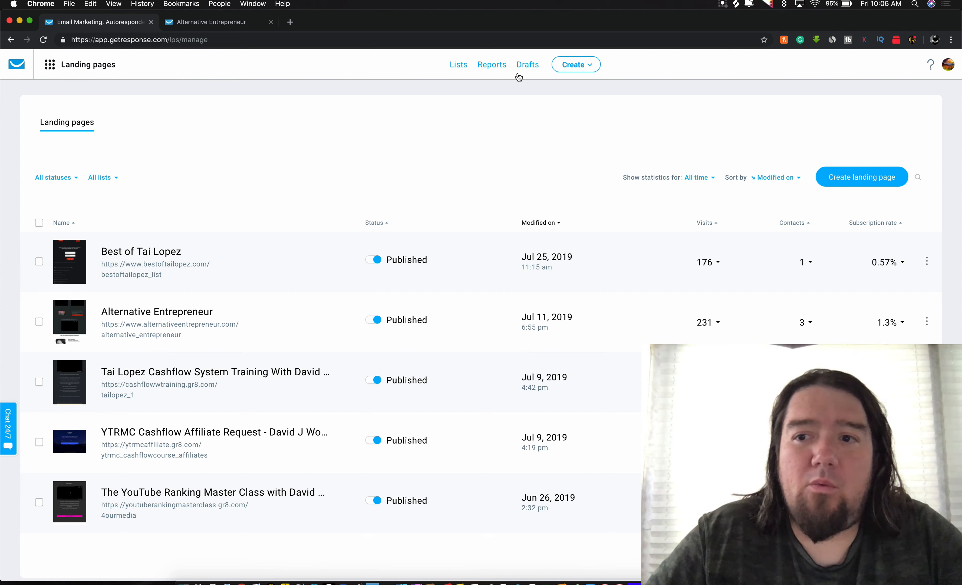
click(835, 178)
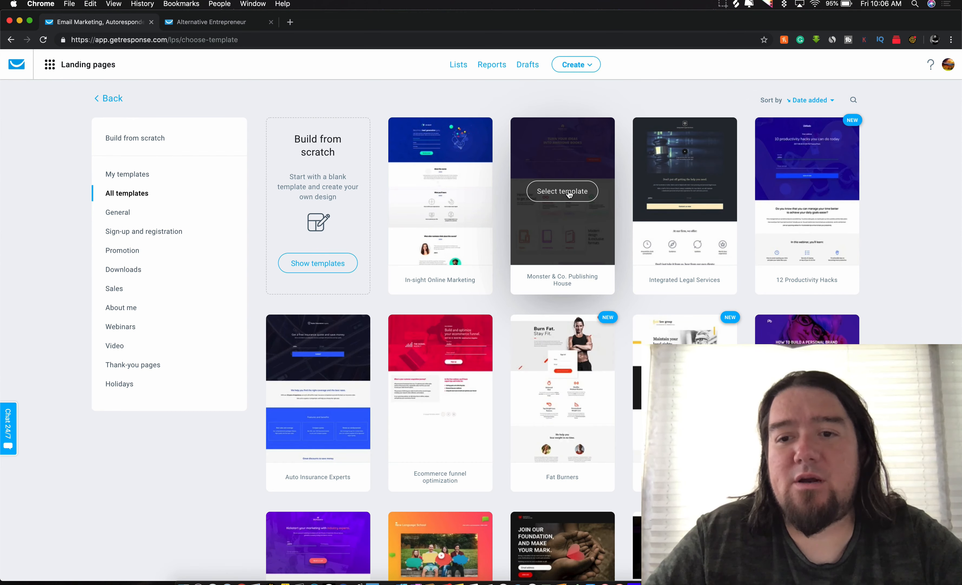
Step: Pick the Language School template and name the page 'testy'
scroll(569, 194, down, 2)
scroll(569, 195, down, 10)
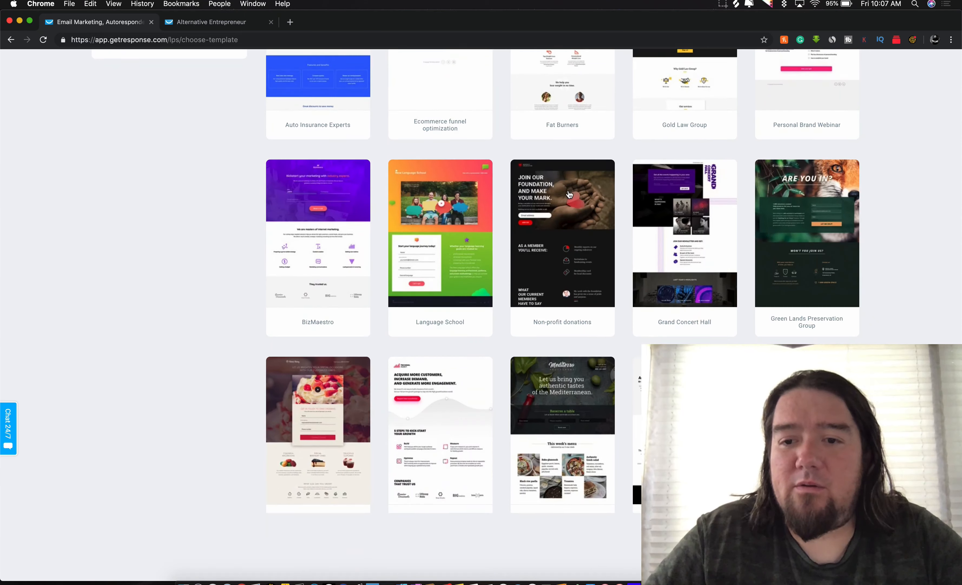
scroll(568, 190, up, 4)
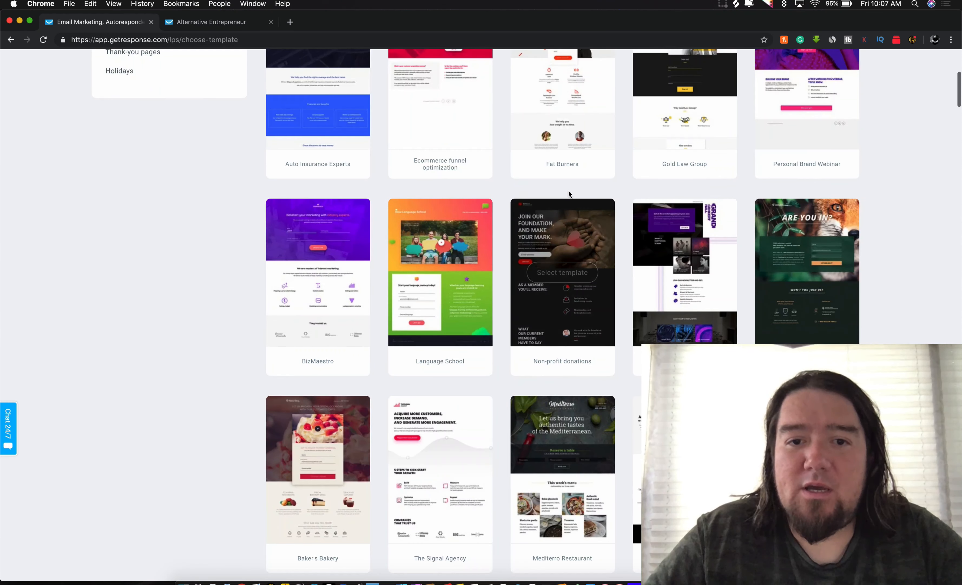
click(446, 271)
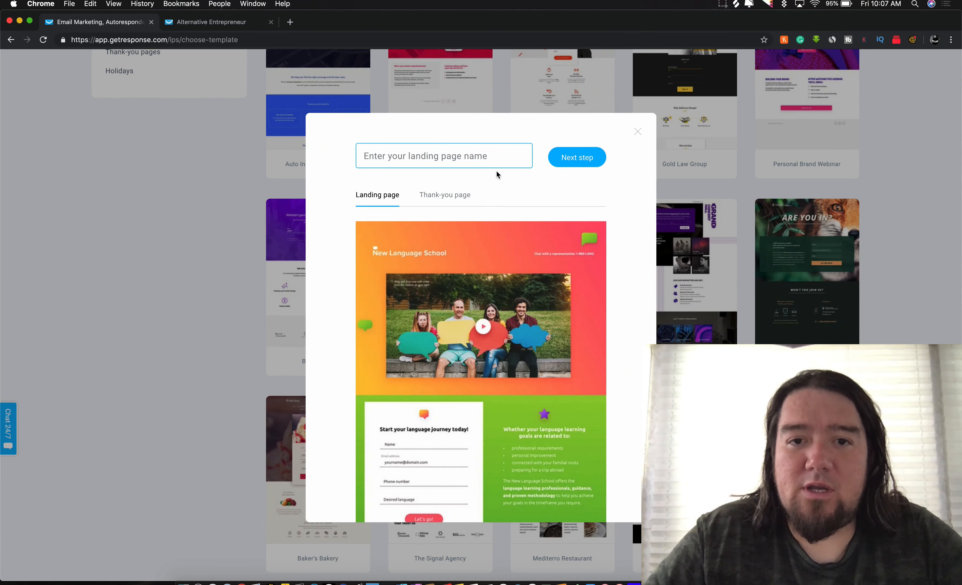
text(tesst)
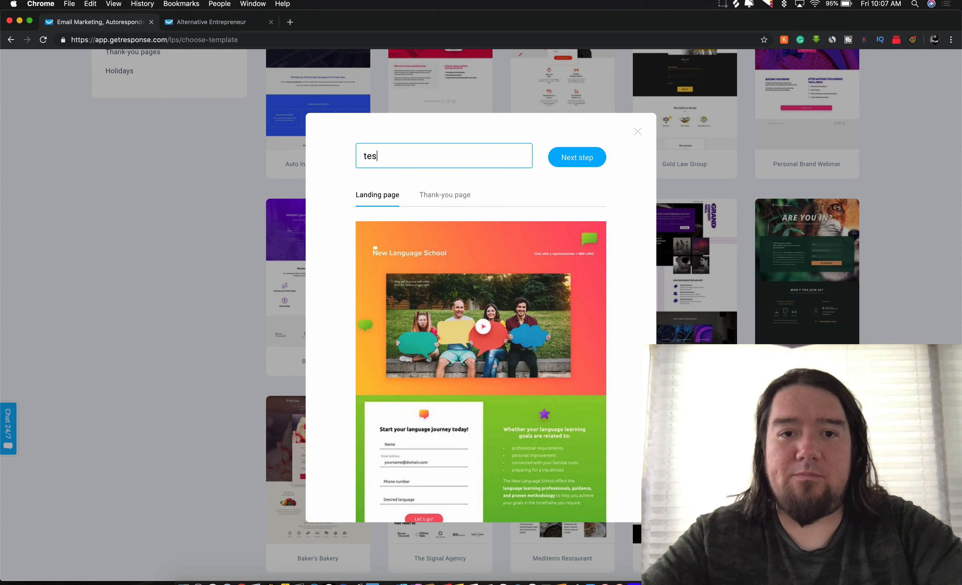
key(BackSpace)
key(BackSpace)
text(ty)
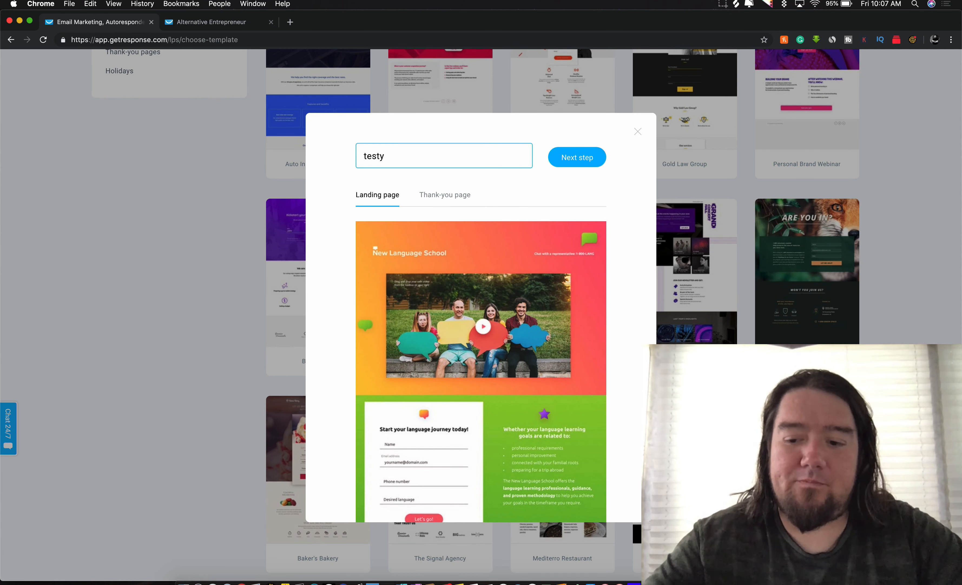
click(593, 155)
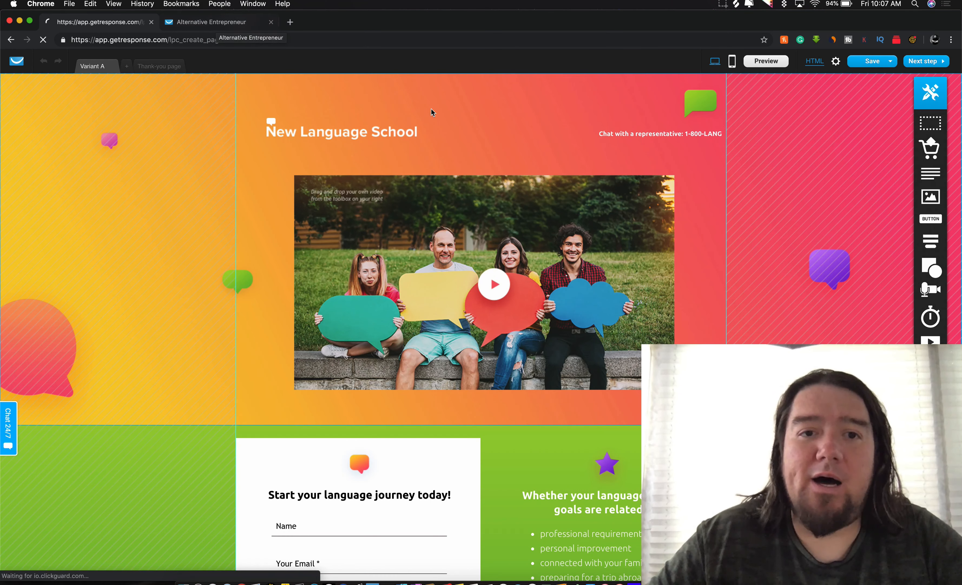
Step: Check the logo and video image, closing the image picker without swapping anything
click(350, 132)
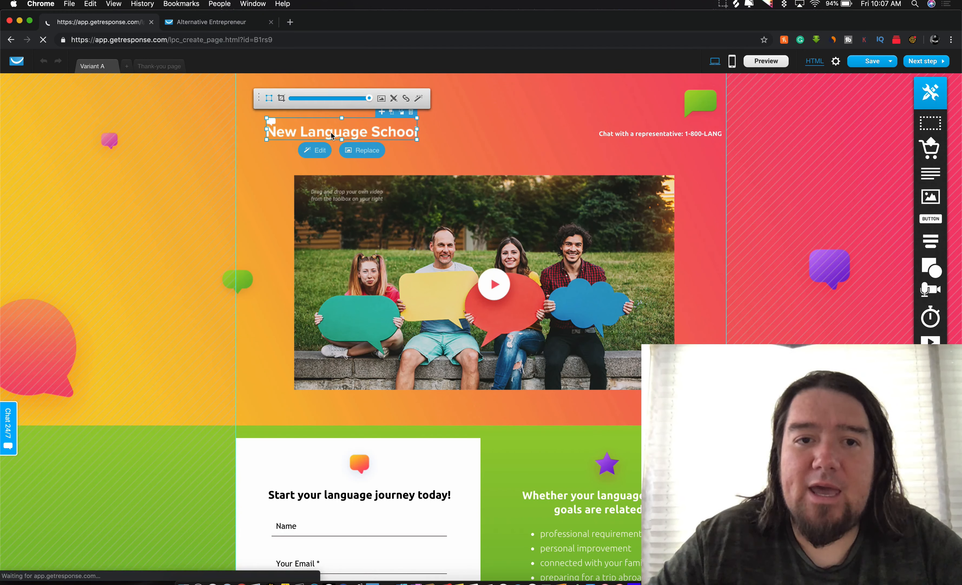
click(502, 349)
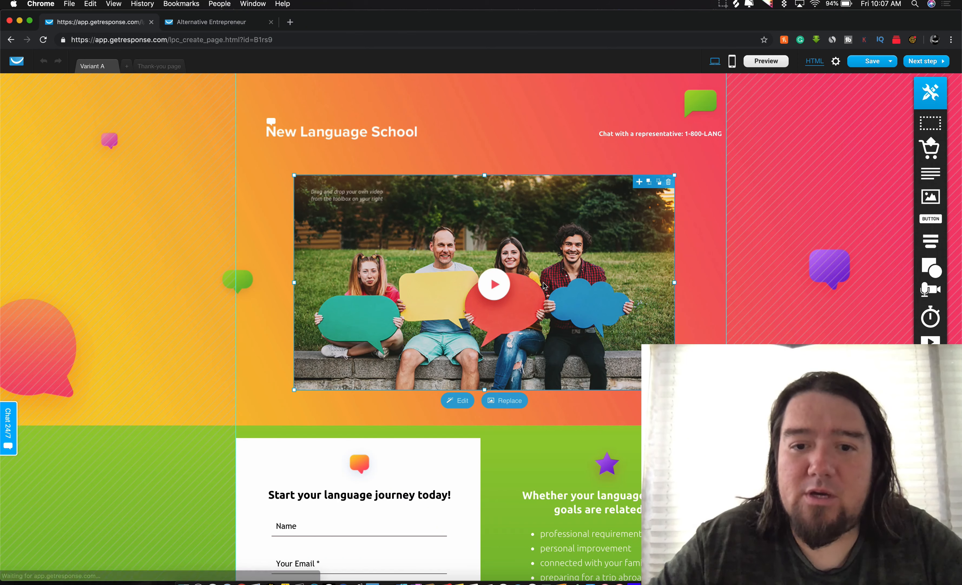
click(494, 401)
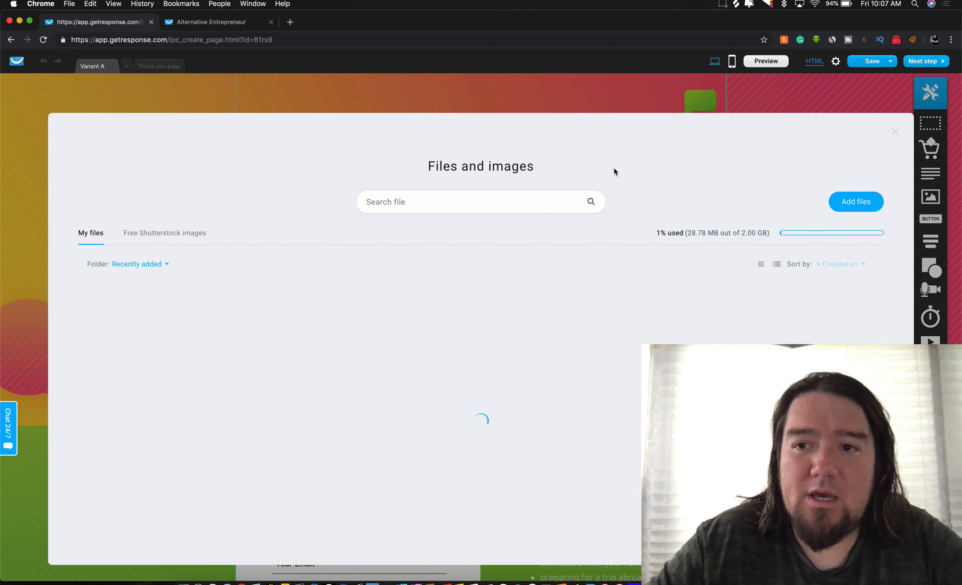
click(895, 132)
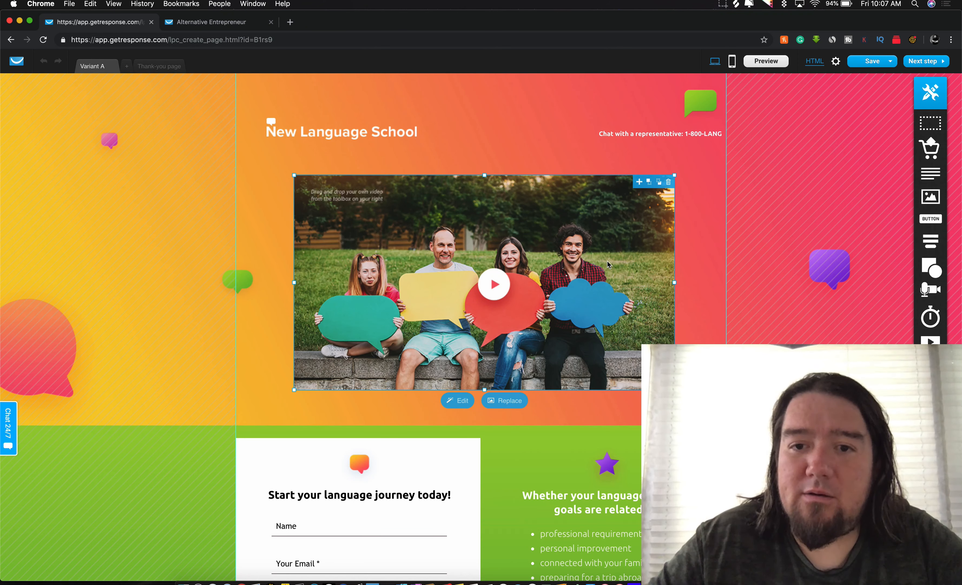
Step: Add a text element at the header top in regular-weight Georgia
drag(931, 173, 498, 110)
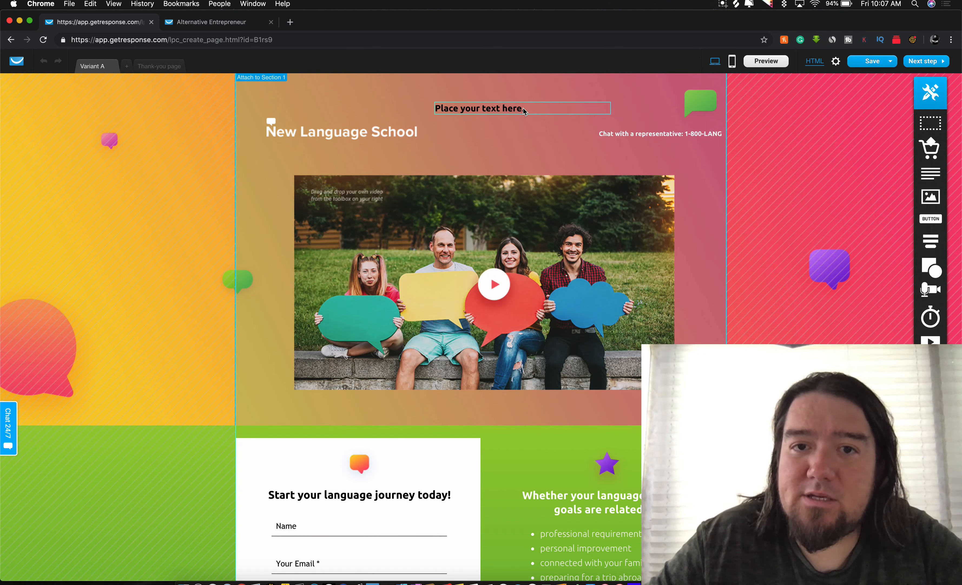
double_click(499, 109)
text(dfkslaskjfls)
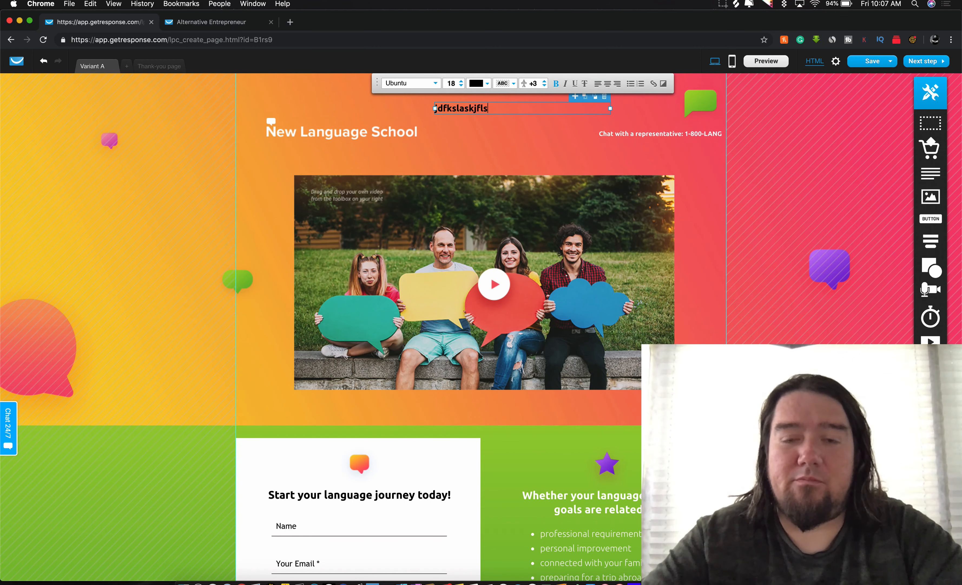
click(435, 83)
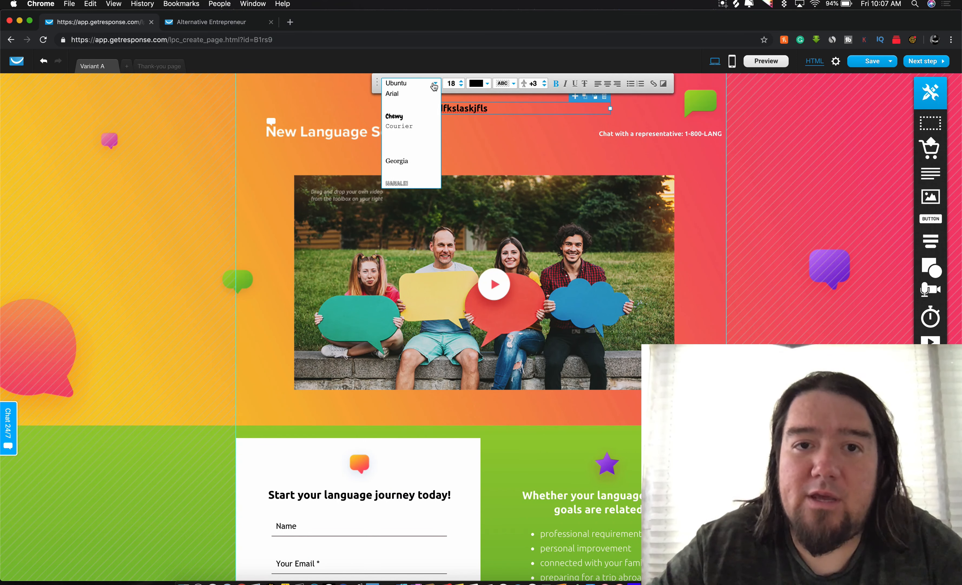
click(409, 127)
click(434, 87)
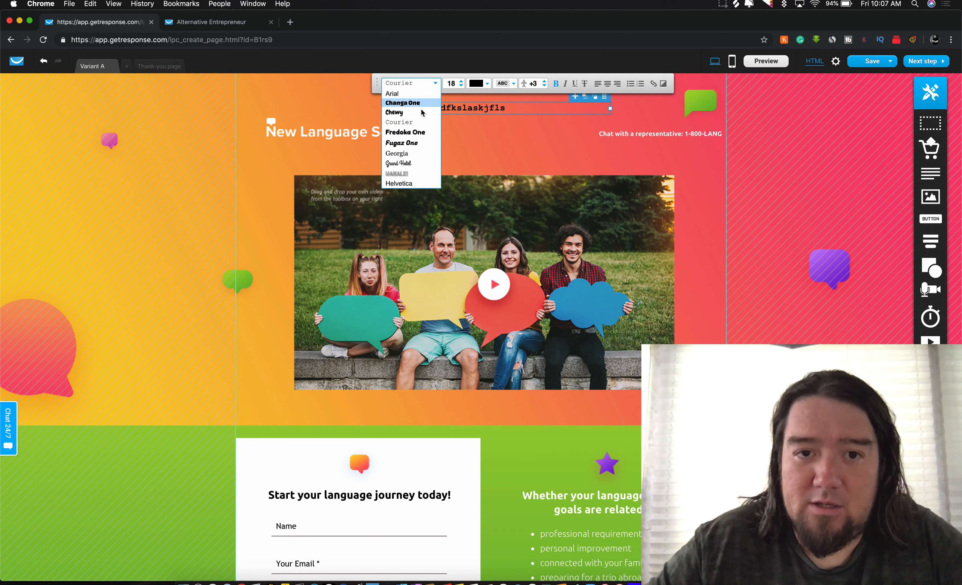
click(409, 155)
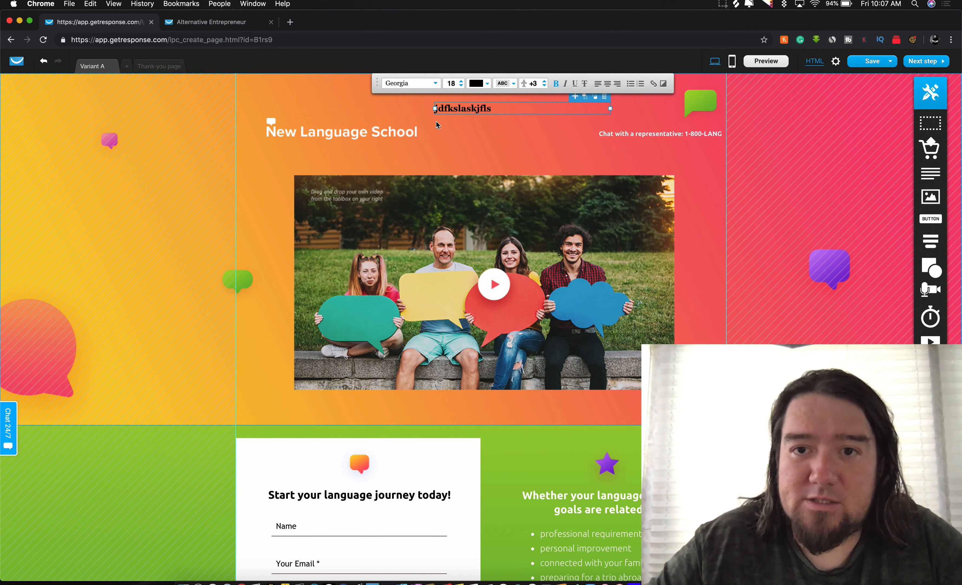
click(558, 85)
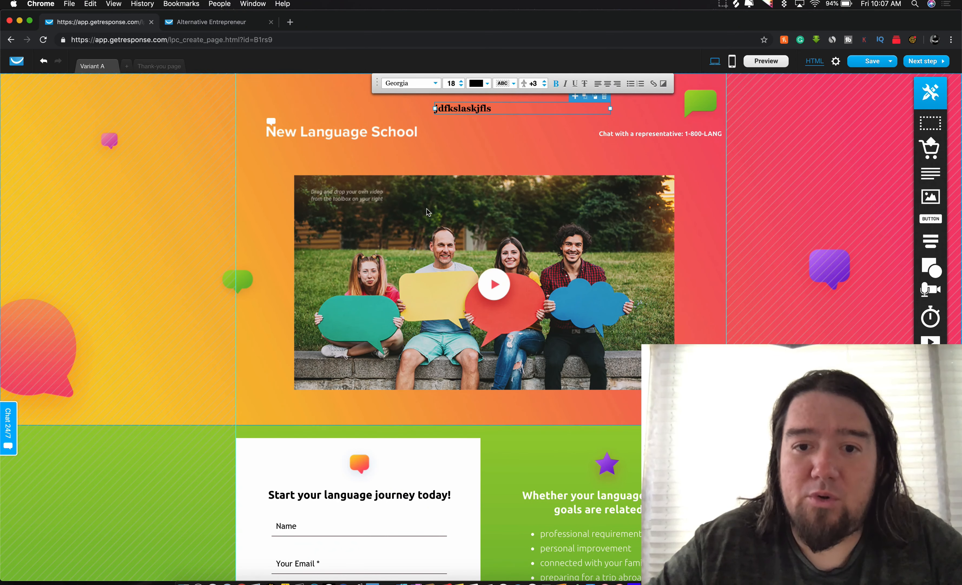
Step: Shift the signup form toward the right within the green section
scroll(452, 236, down, 6)
drag(452, 235, 500, 232)
drag(638, 230, 477, 239)
drag(633, 230, 417, 221)
Step: Delete the signup form and the right-hand text block from the green section
drag(646, 242, 386, 234)
click(476, 210)
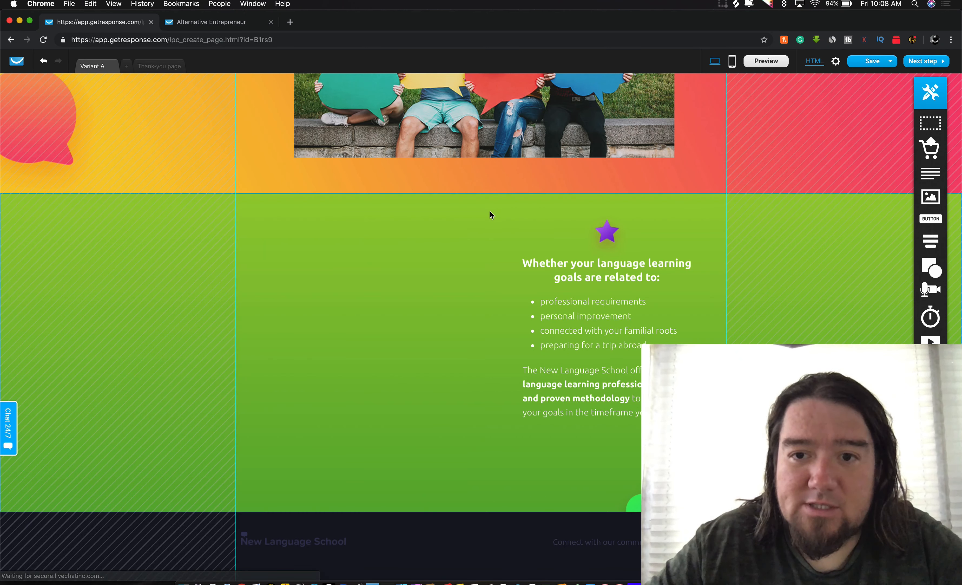
click(697, 236)
click(721, 201)
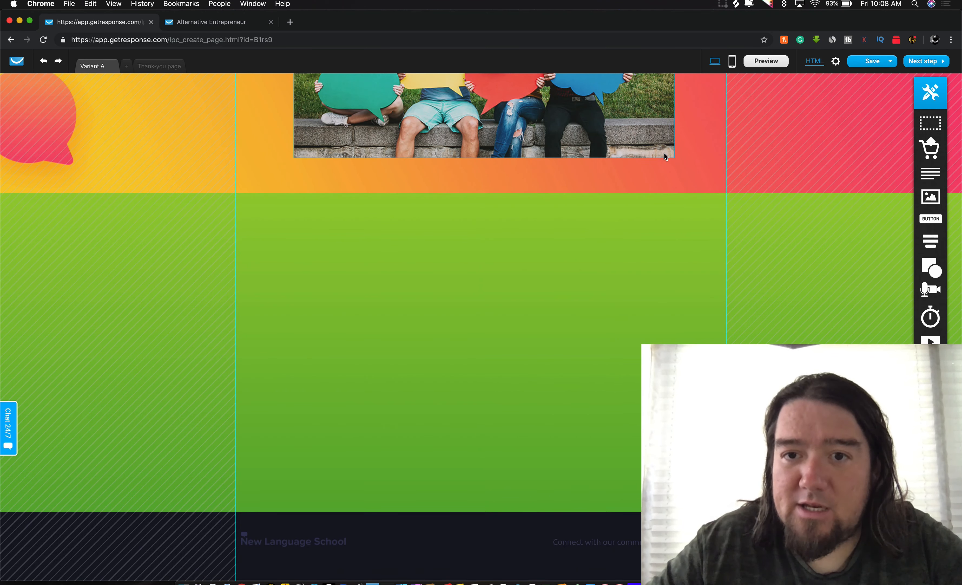
click(659, 151)
Step: Delete the top image and add a button and a video element to the green section
key(Delete)
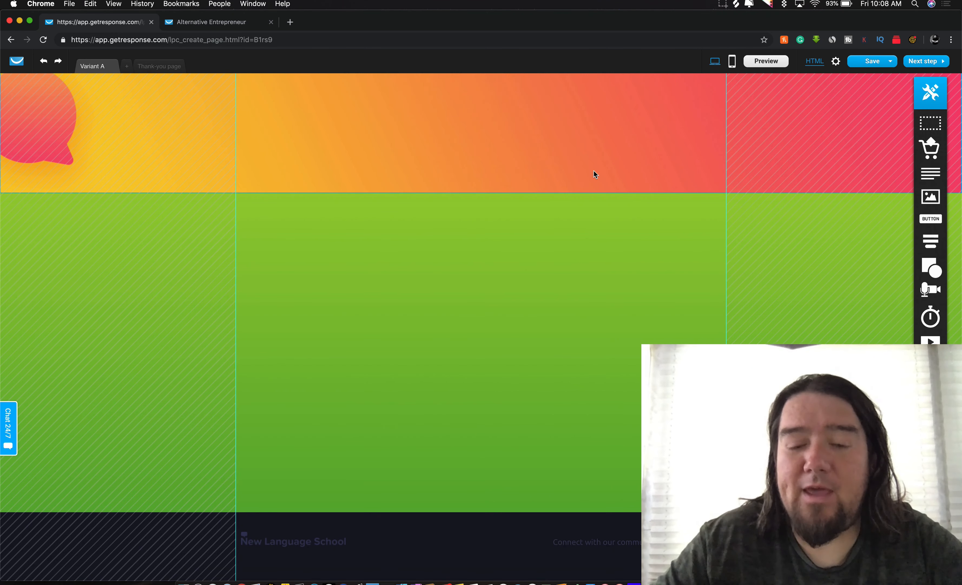
drag(932, 222, 466, 463)
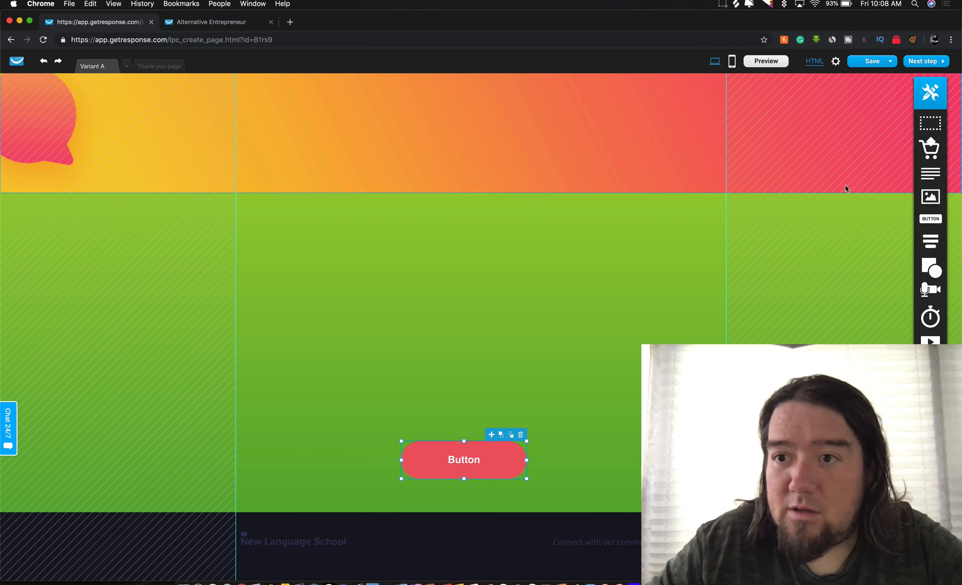
mouse_move(939, 246)
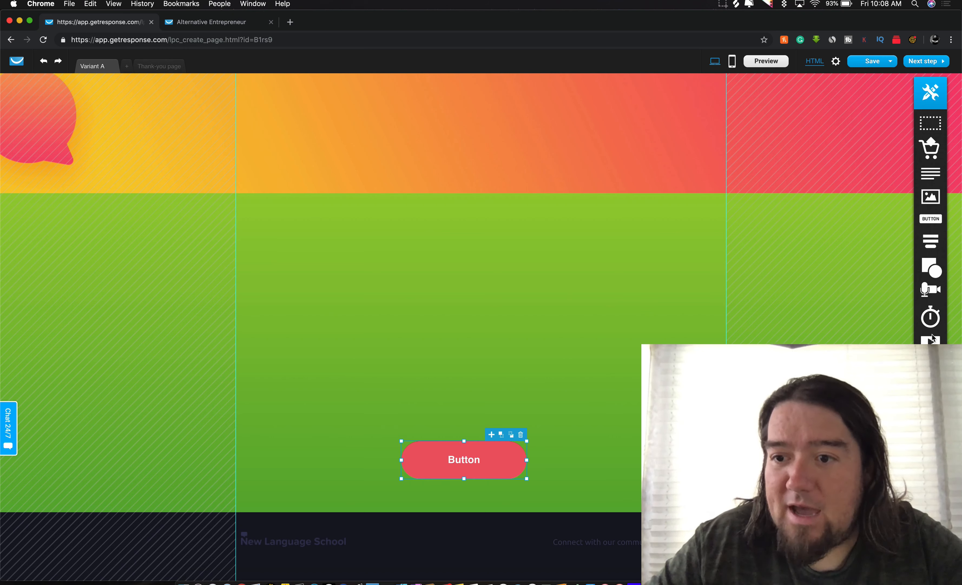
drag(932, 338, 386, 301)
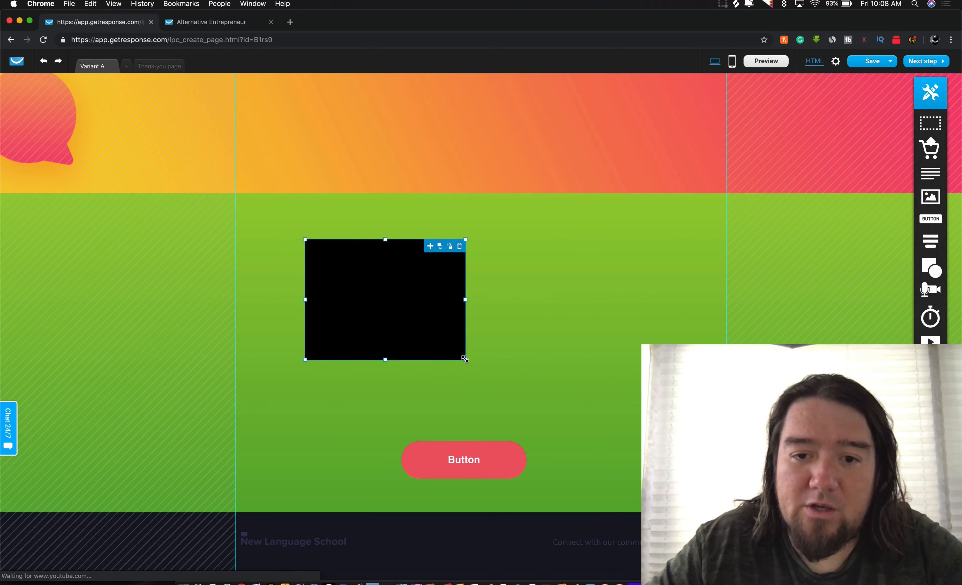
Step: Enlarge the video above the button, clear its link, and check its playback settings
drag(468, 360, 633, 420)
mouse_move(480, 288)
mouse_down()
mouse_move(460, 279)
mouse_move(475, 285)
mouse_up()
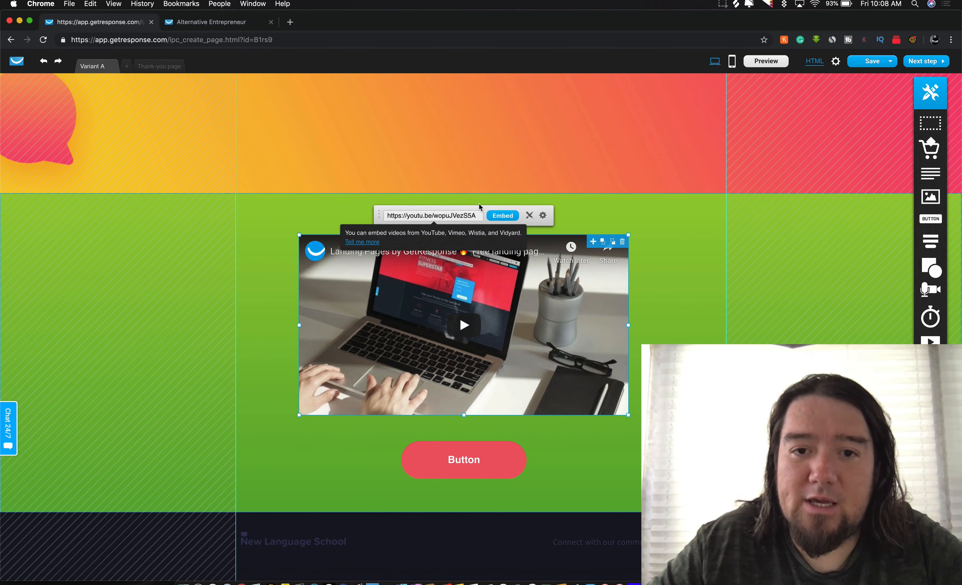
triple_click(459, 216)
key(BackSpace)
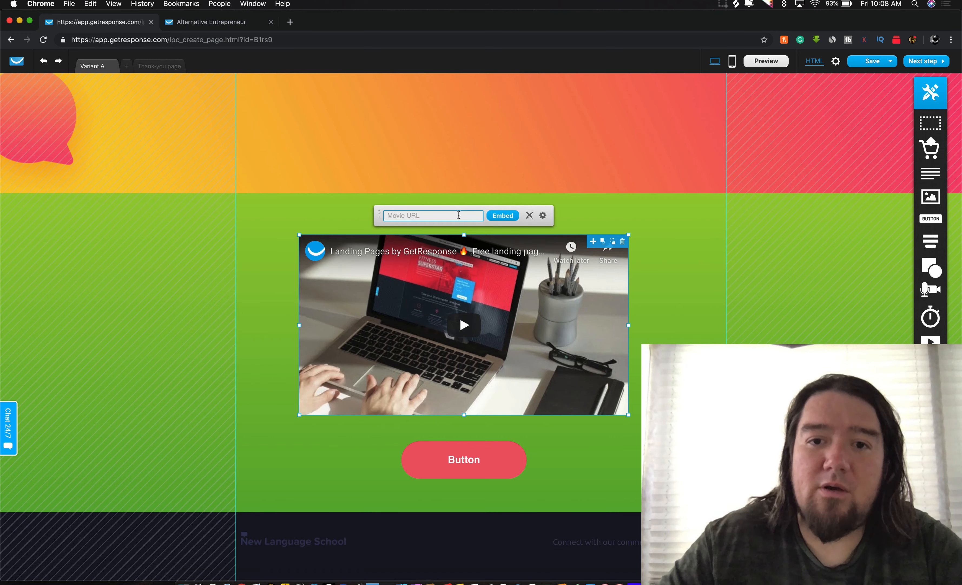
click(542, 215)
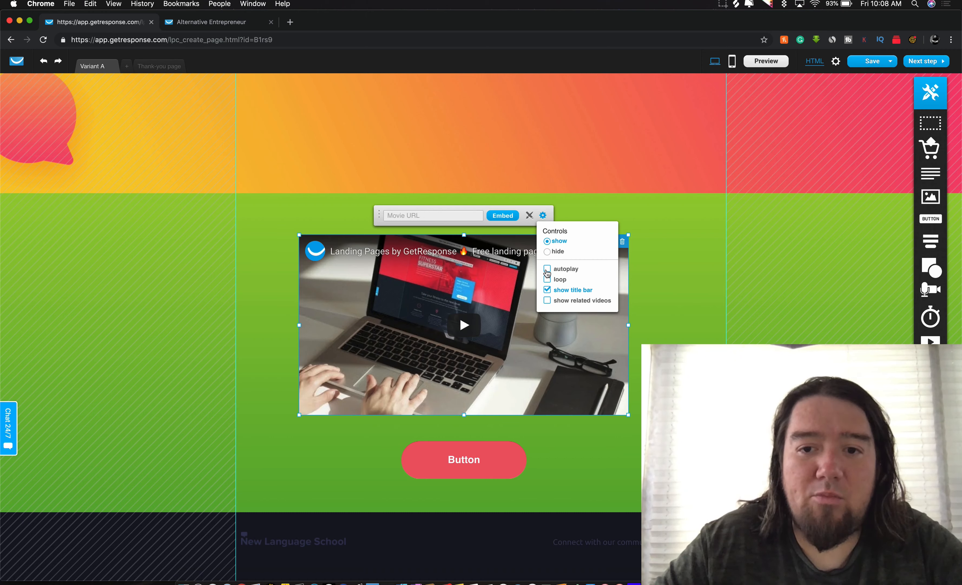
click(585, 203)
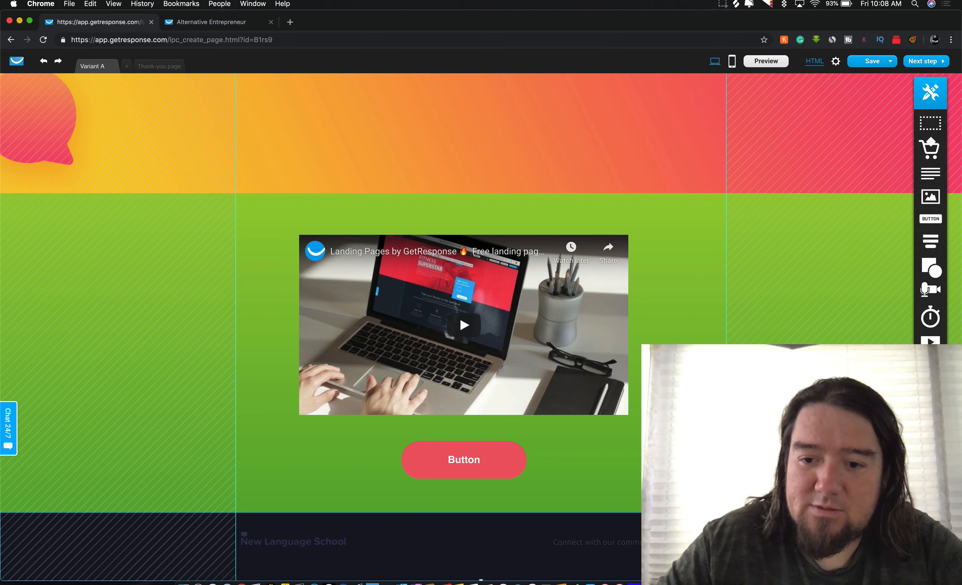
Step: Add a white section with a landscape image below the video, then switch to mobile layout
scroll(896, 230, up, 3)
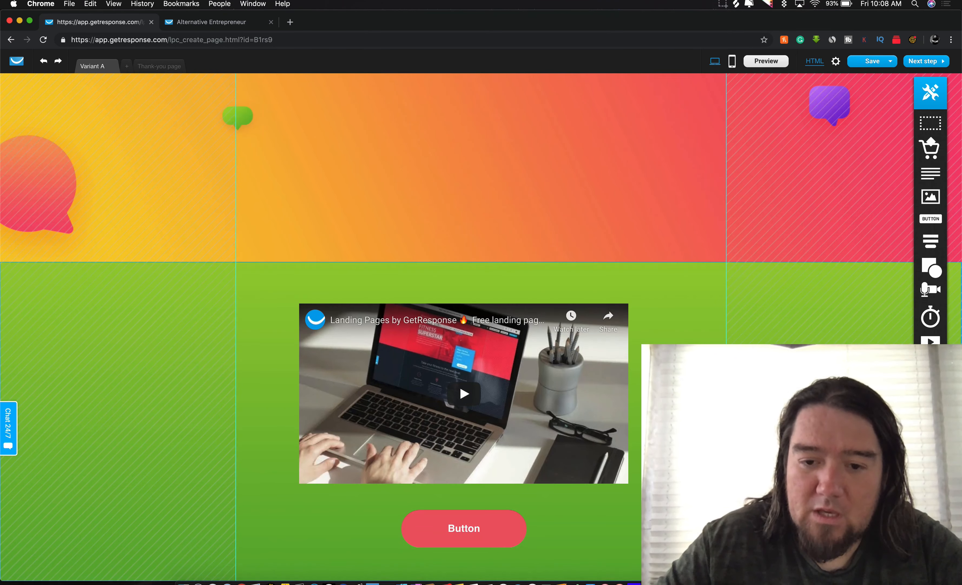
drag(931, 130, 834, 370)
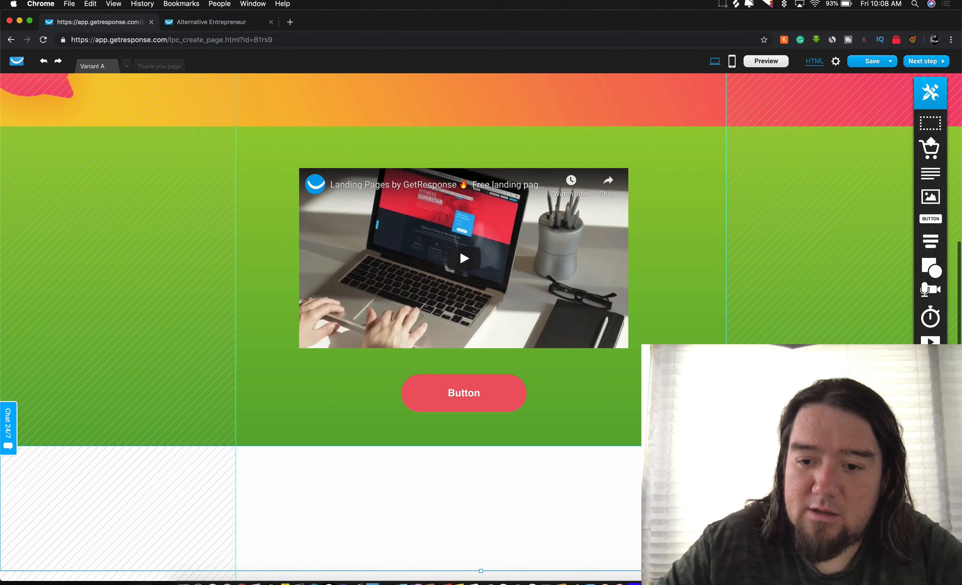
drag(935, 208, 583, 505)
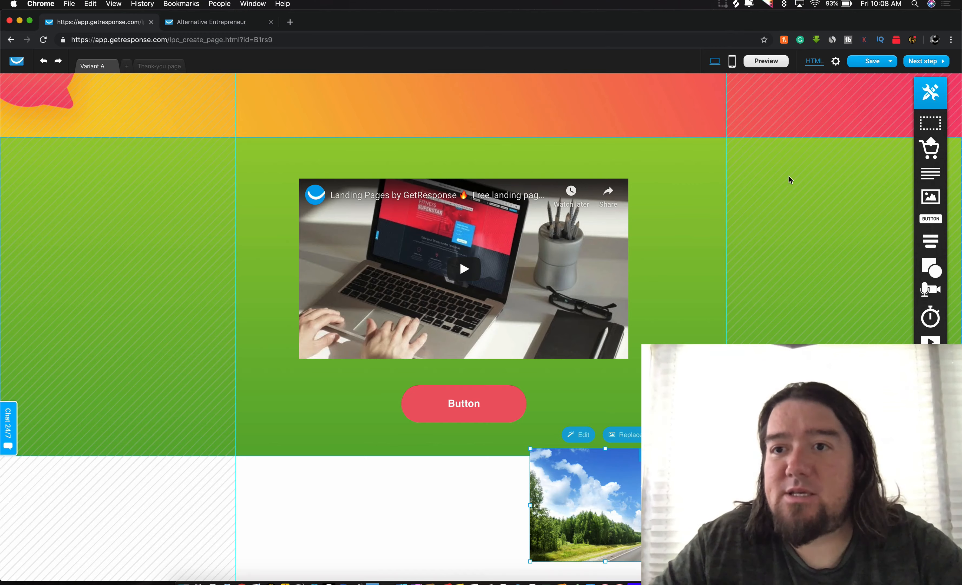
scroll(790, 174, up, 7)
click(733, 62)
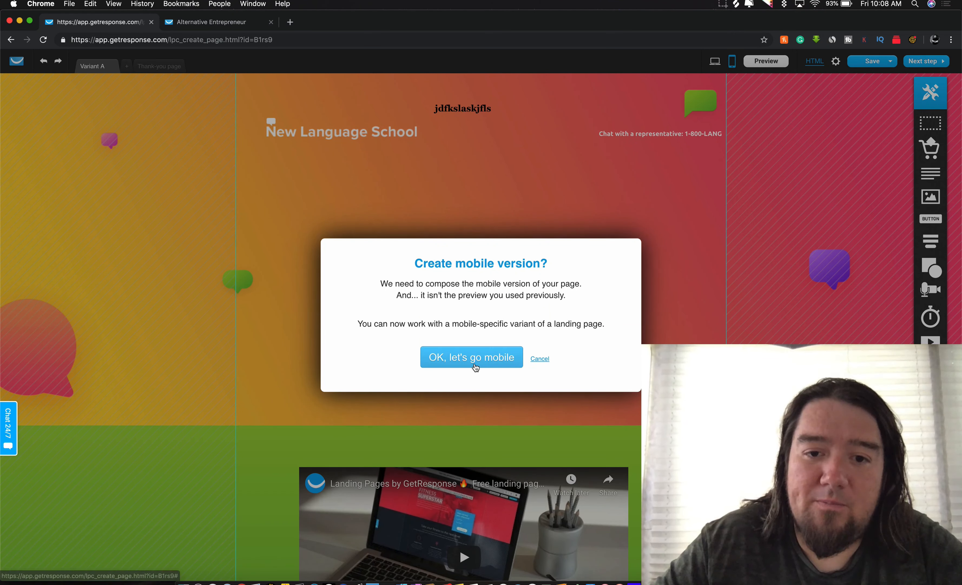
Step: Generate the mobile version, return to desktop view, and open the Thank-you page
click(511, 356)
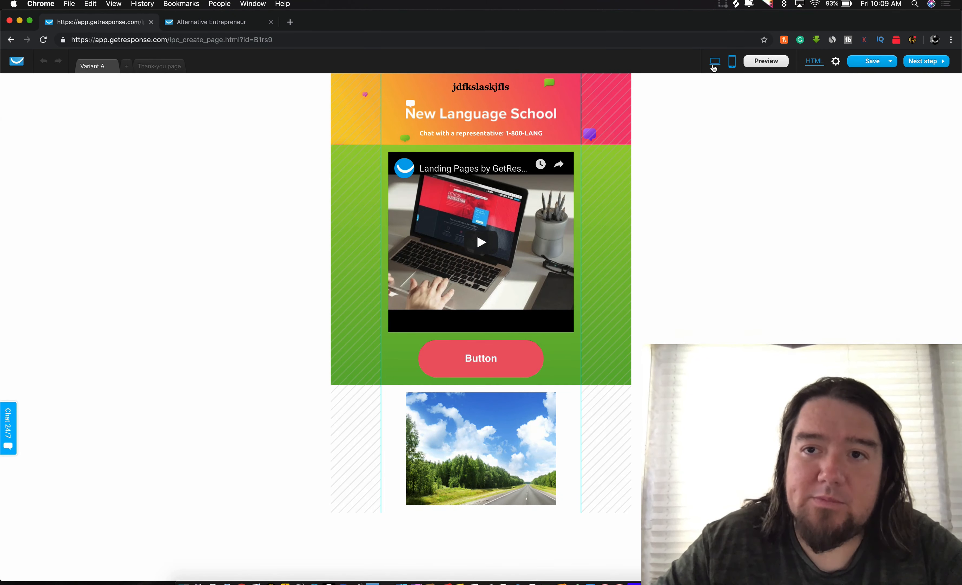
click(715, 63)
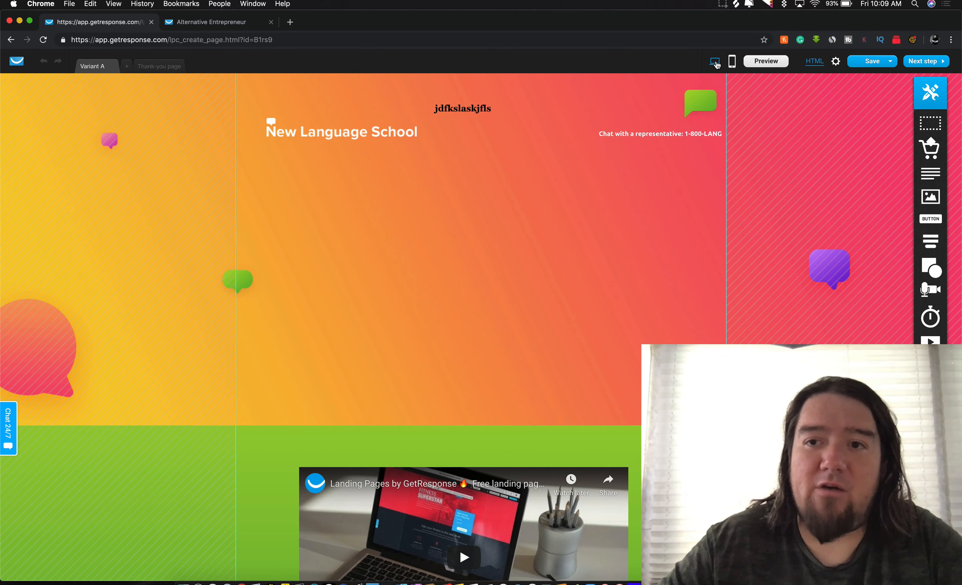
click(160, 67)
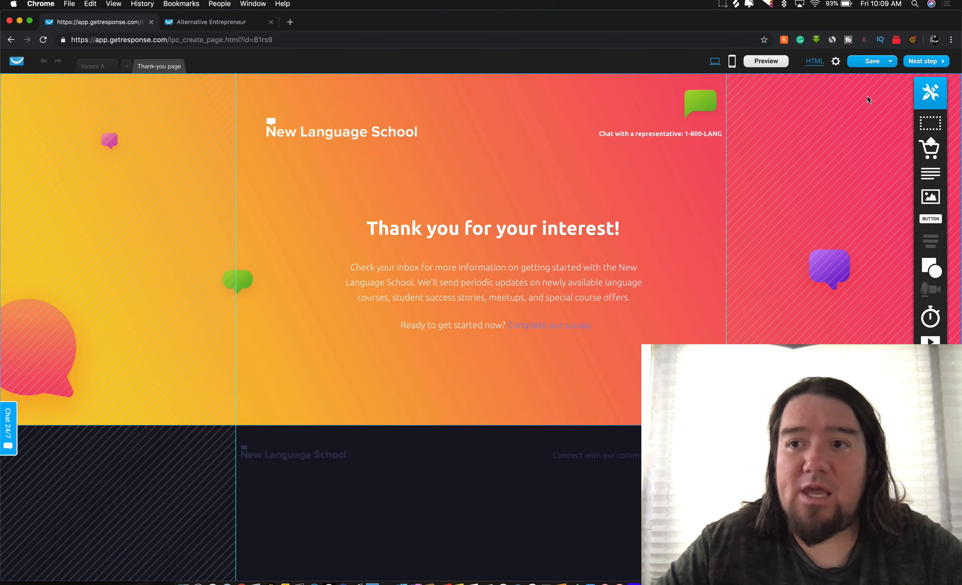
Step: Continue to the landing page settings without creating a mobile Thank-you page
click(931, 62)
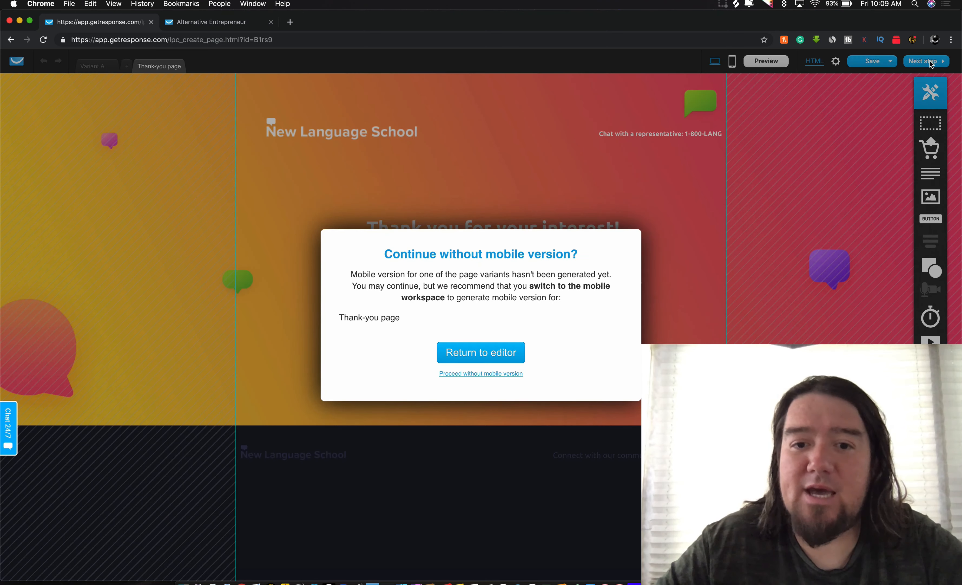
click(484, 374)
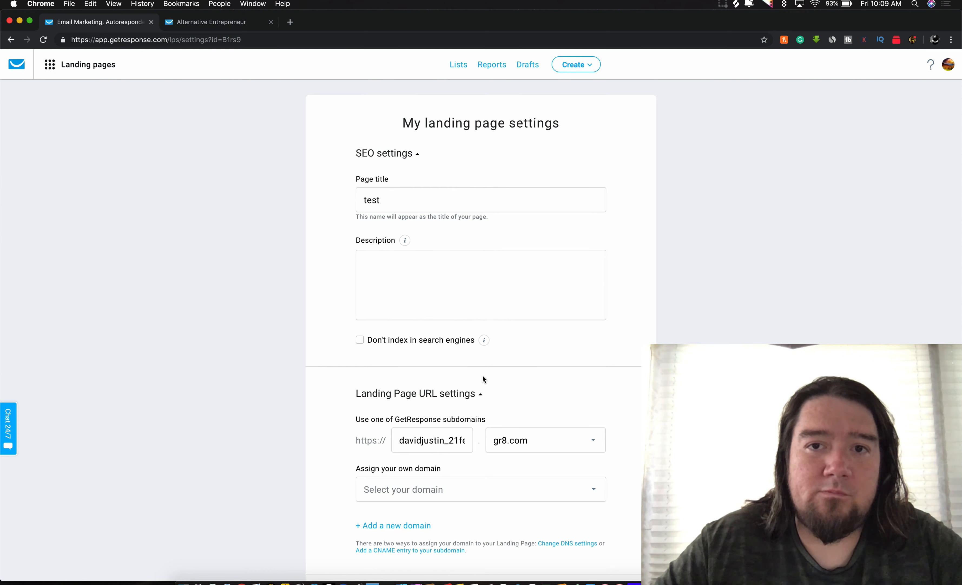
double_click(393, 200)
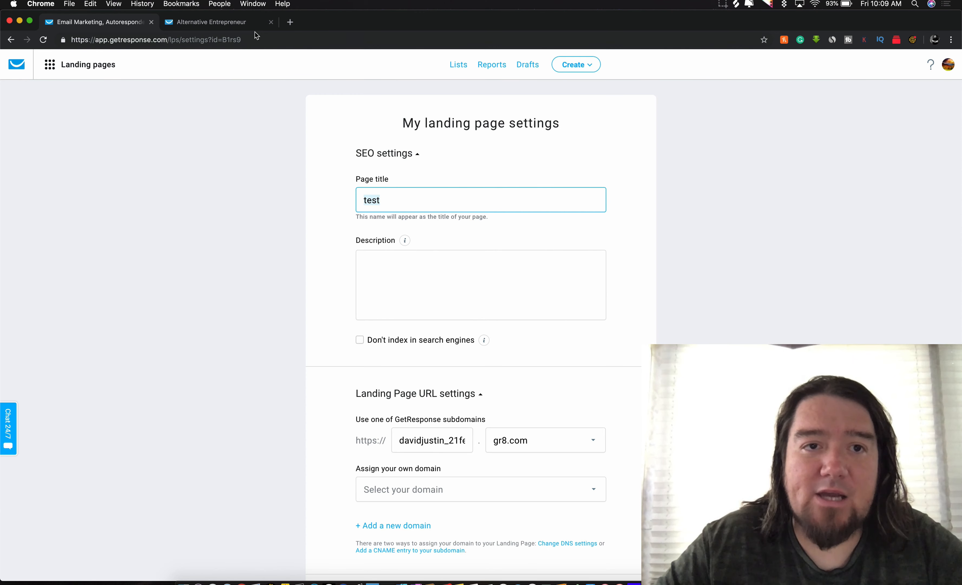
click(228, 20)
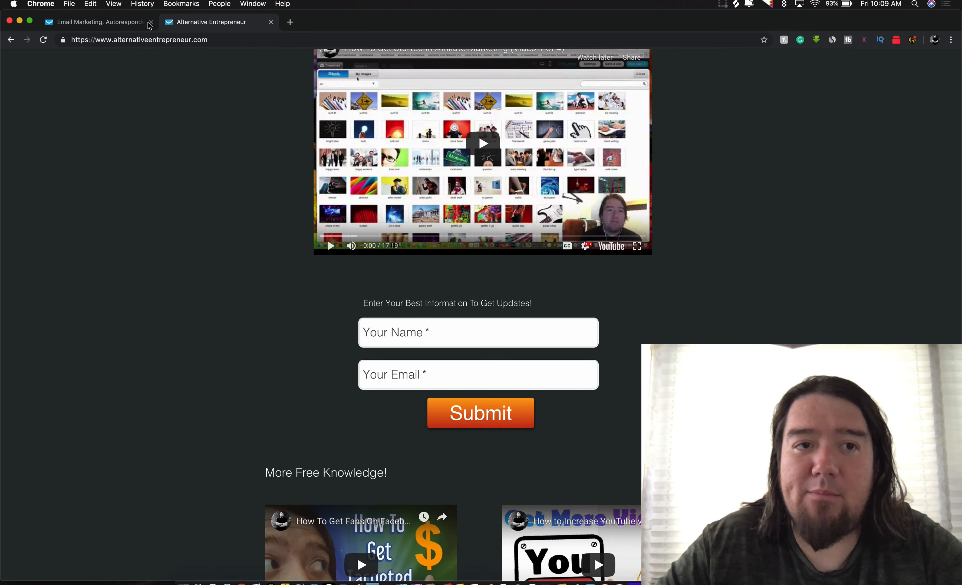
click(122, 25)
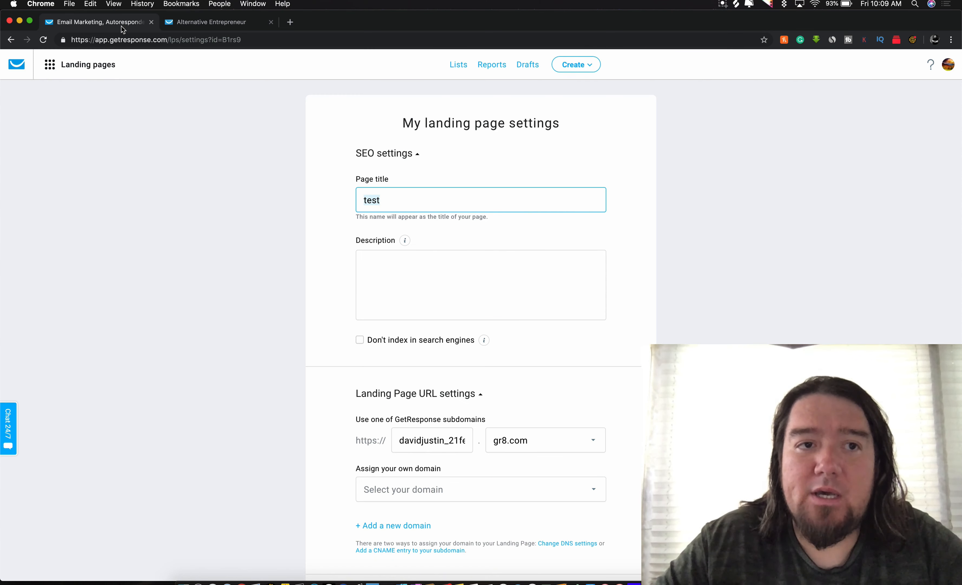
Step: Keep the title 'test' with an empty description, then return to the 'alternative entrepreneur' Google results
click(399, 201)
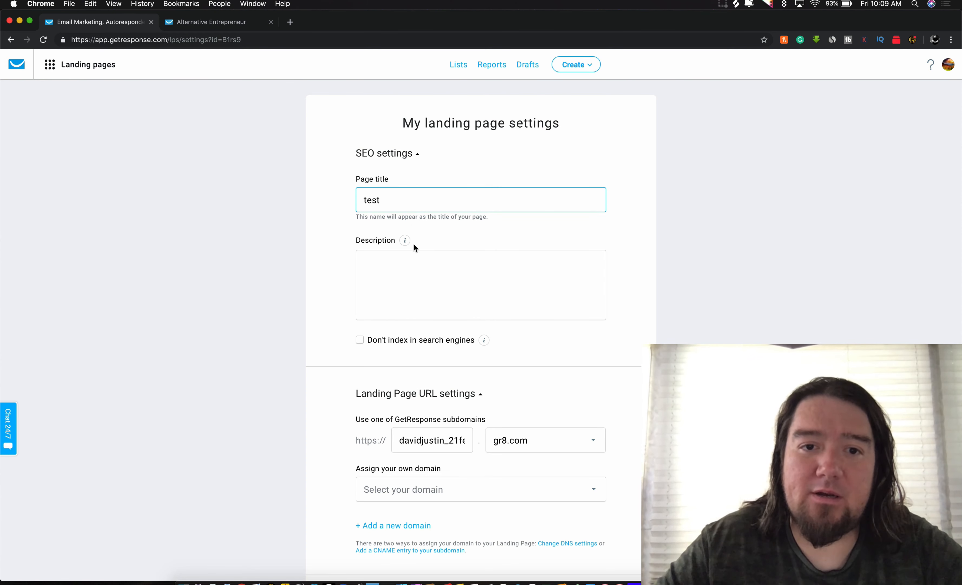
click(392, 259)
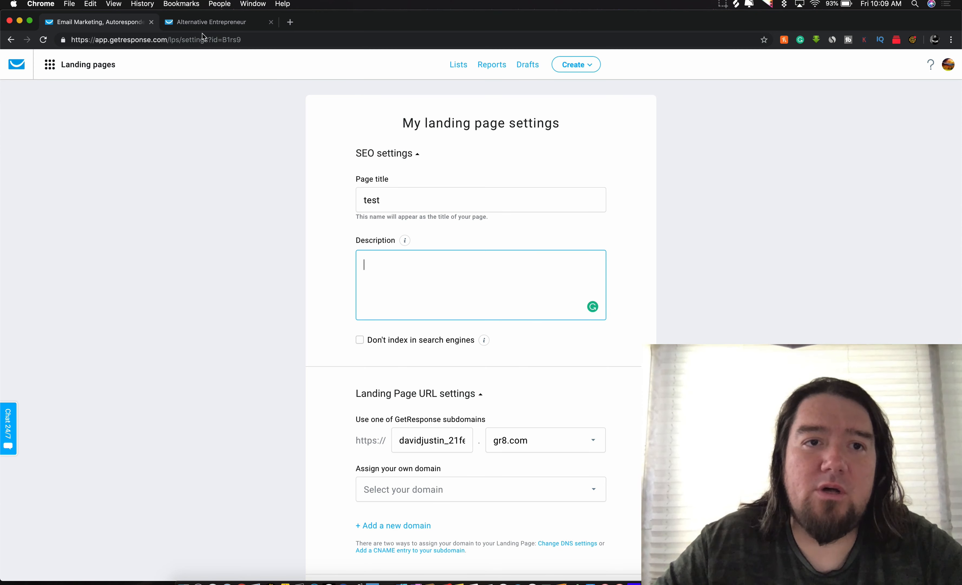
click(202, 24)
click(11, 40)
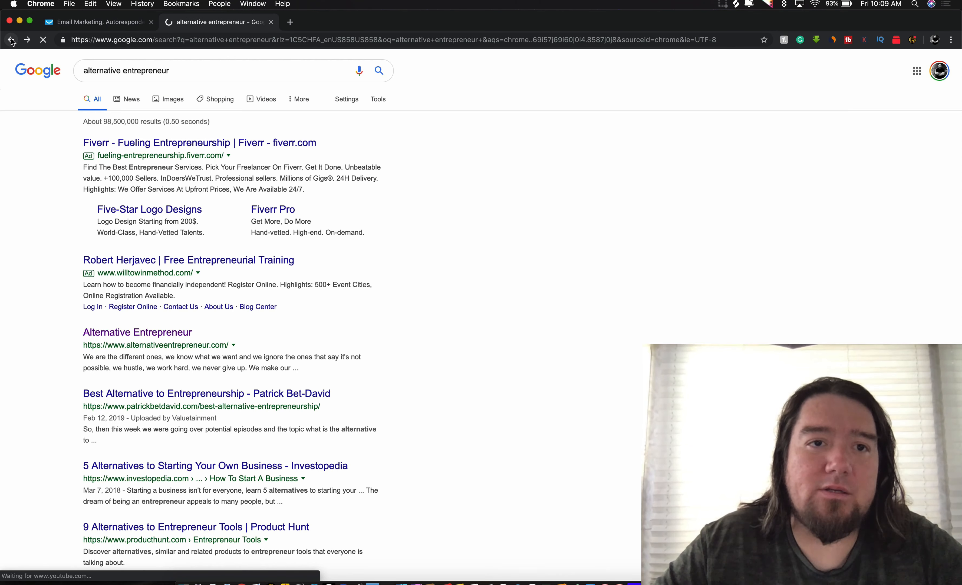
Step: Select the Alternative Entrepreneur result's description, then return to GetResponse's landing page settings
triple_click(112, 358)
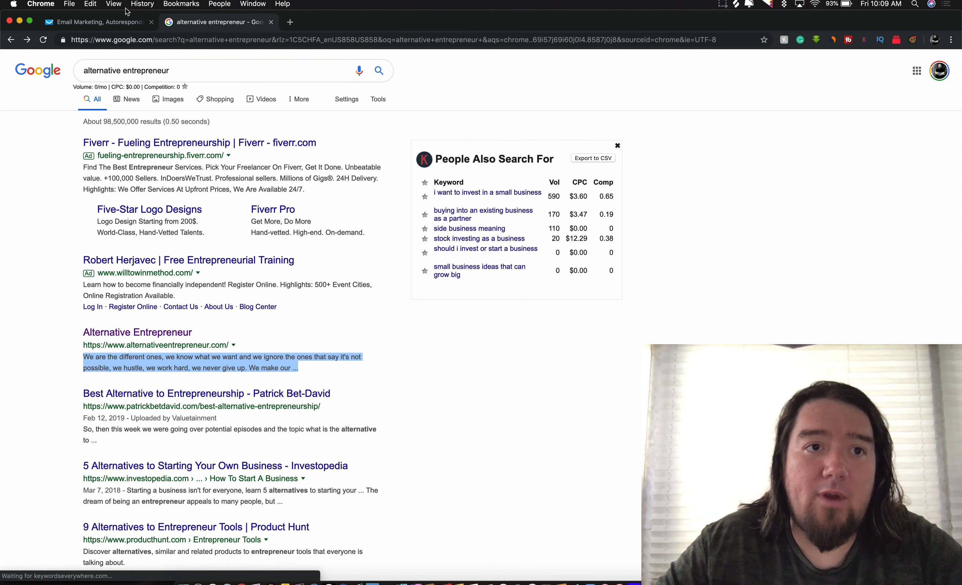
click(112, 22)
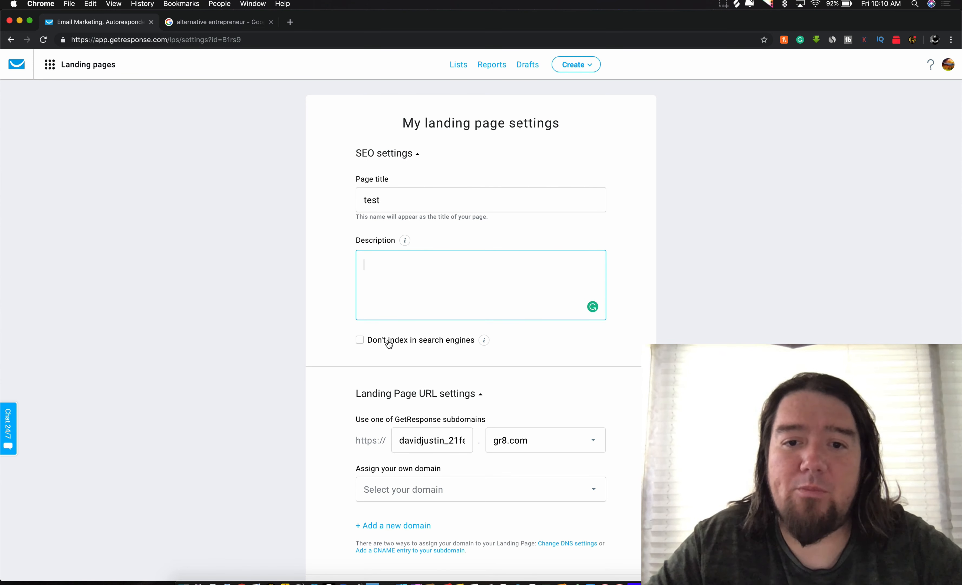
Step: Replace the landing page subdomain with 'test'
scroll(389, 343, down, 3)
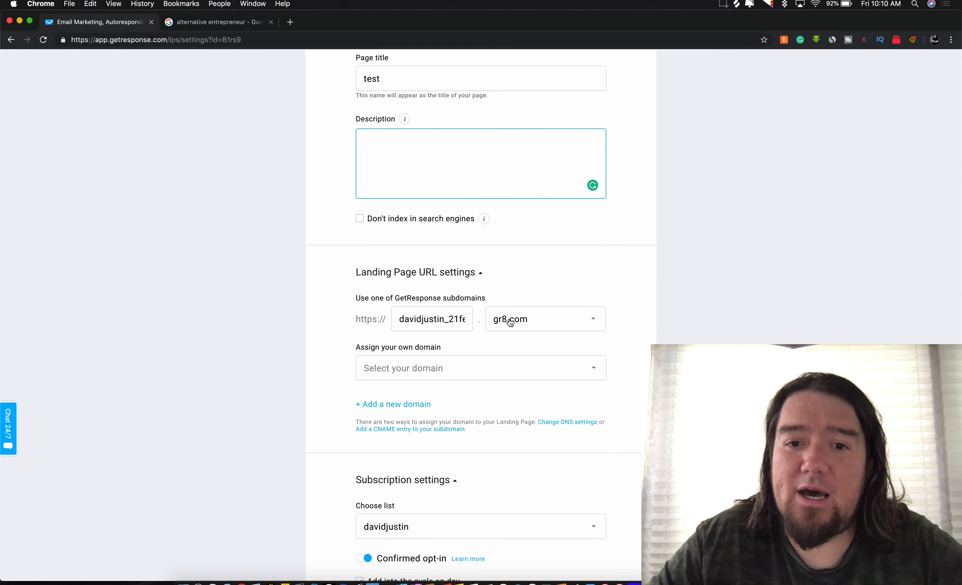
click(446, 323)
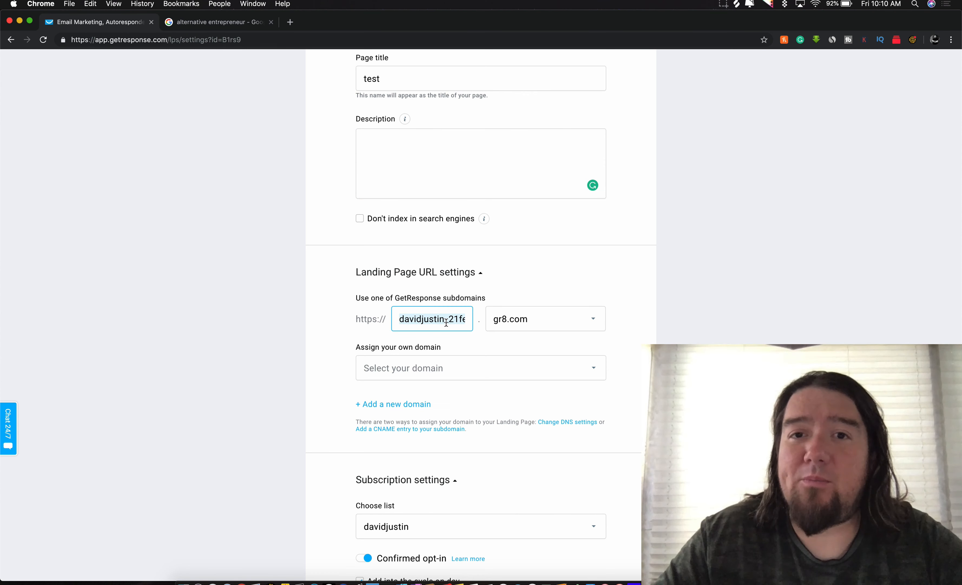
key(super+a)
key(BackSpace)
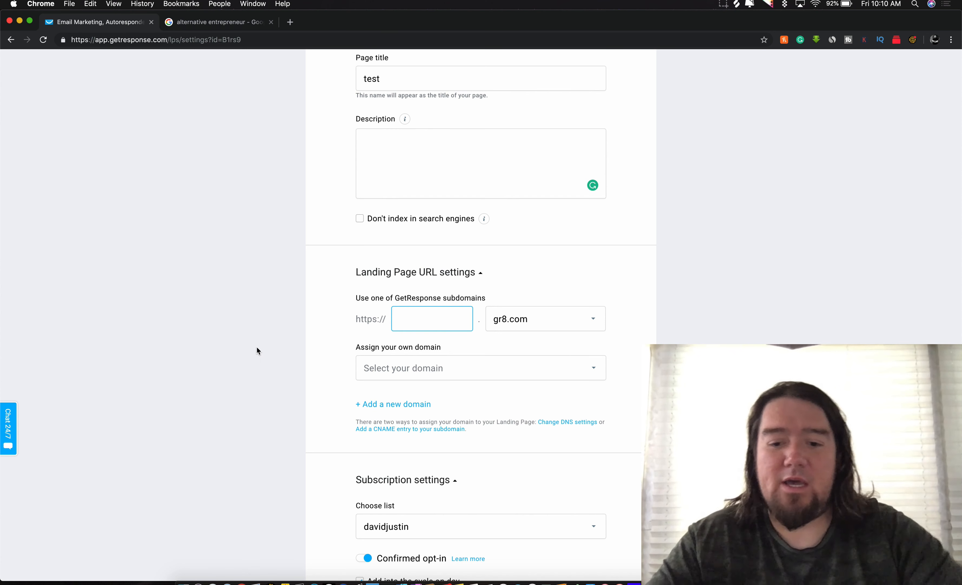
text(test)
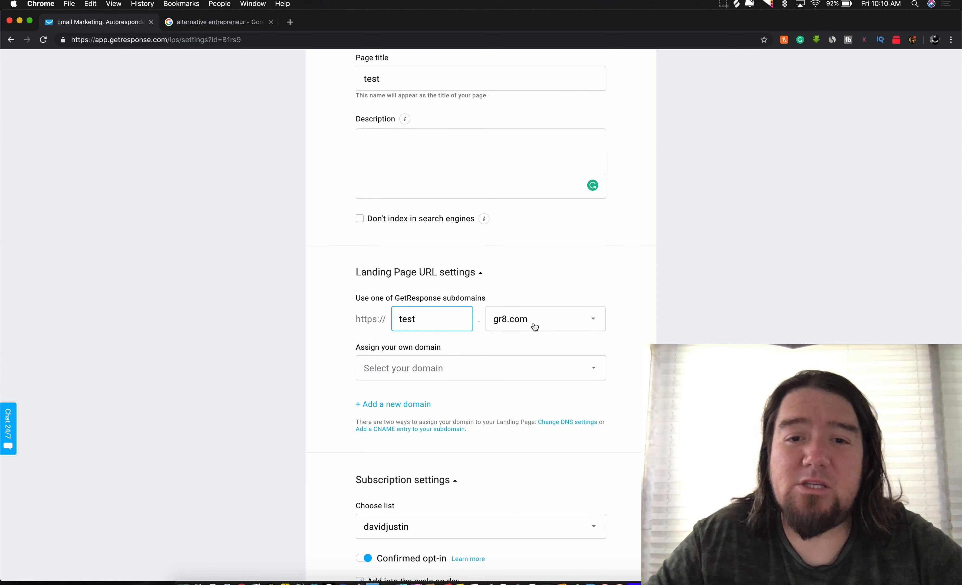
Step: Check the domain list without choosing one, then open the DNS settings help article
click(454, 368)
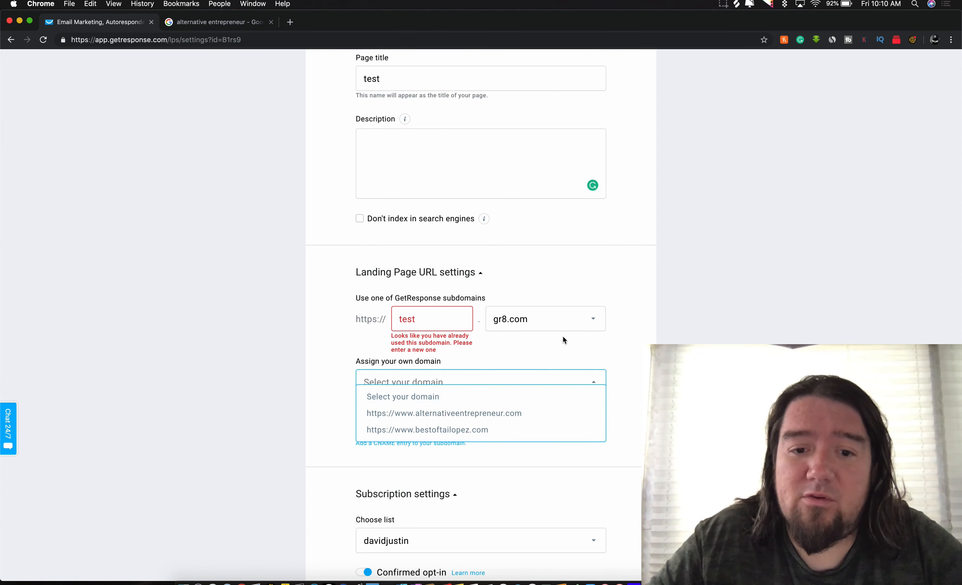
click(574, 350)
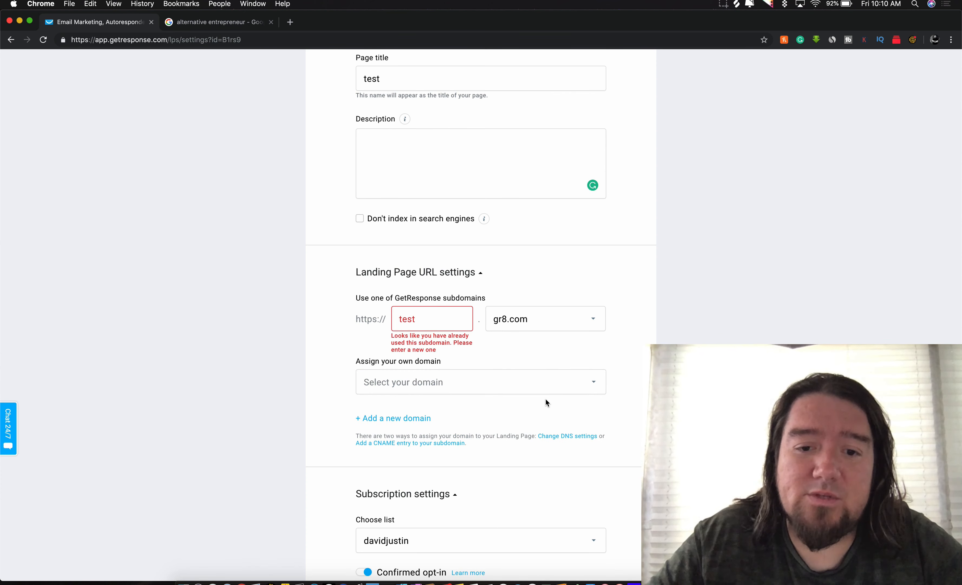
click(553, 438)
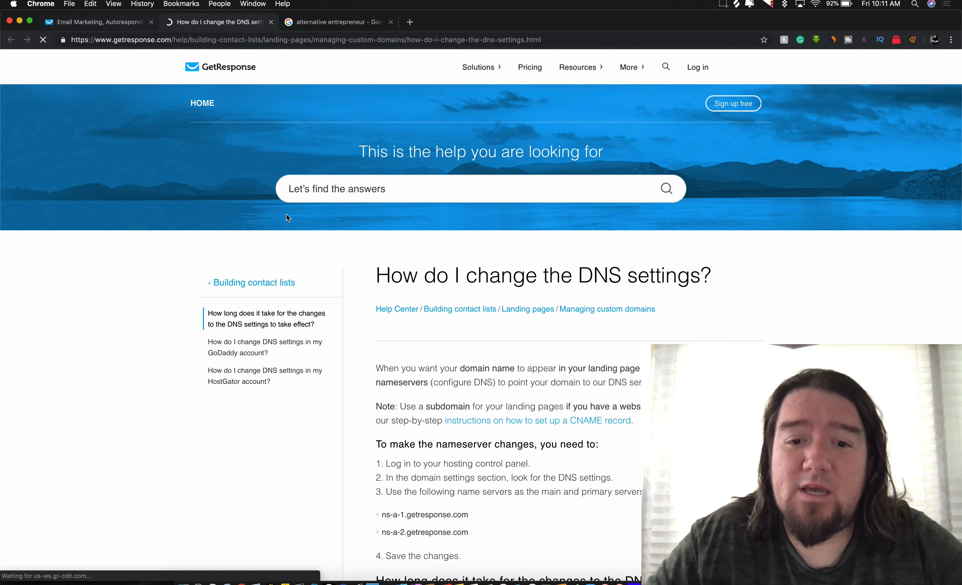
Step: Scroll down through the 'How do I change the DNS settings?' article
scroll(289, 225, down, 5)
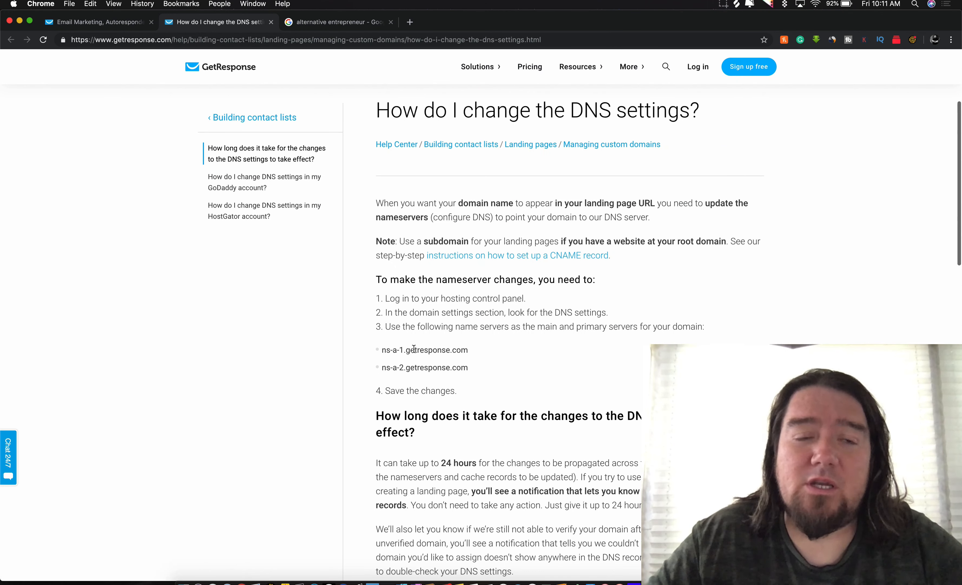
click(109, 23)
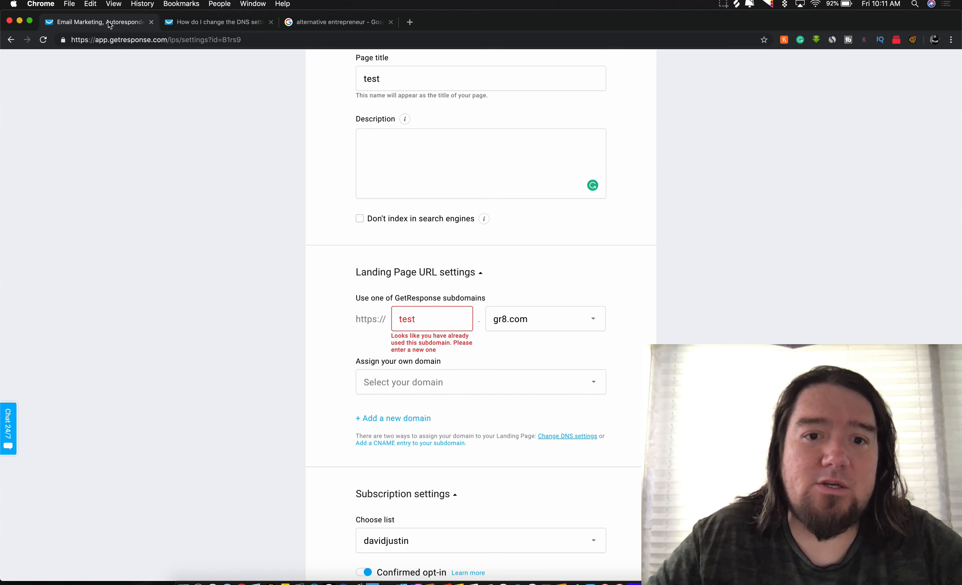
scroll(374, 340, down, 4)
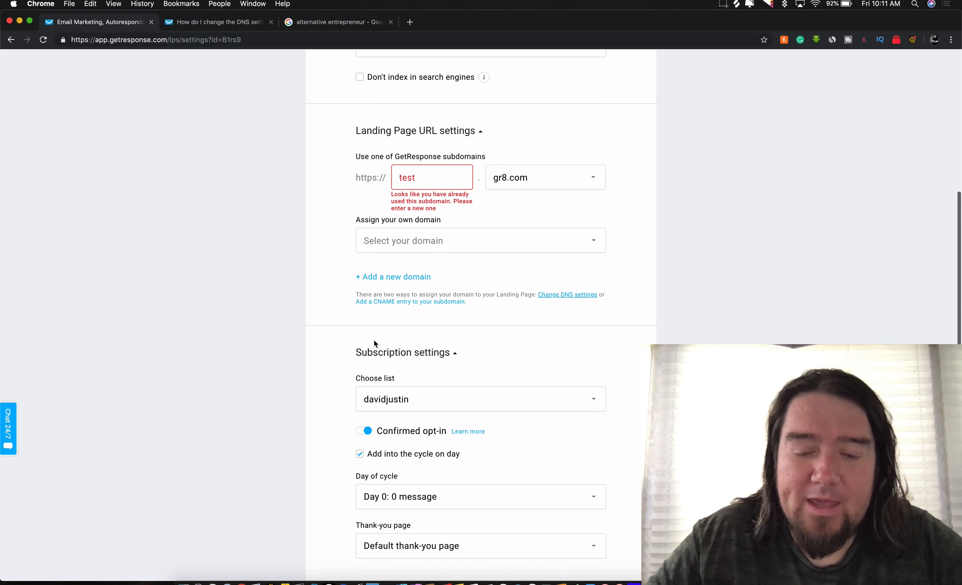
scroll(412, 329, down, 3)
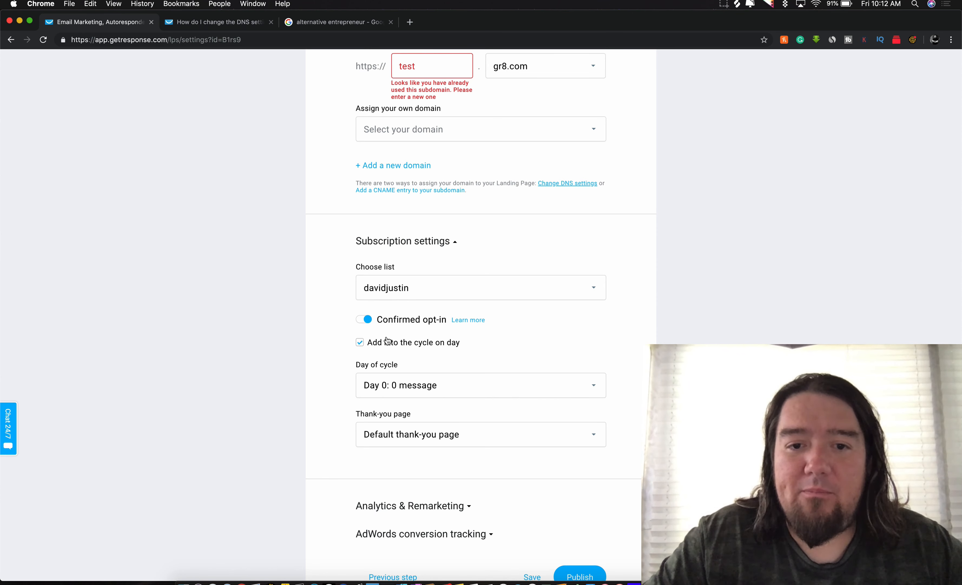
scroll(395, 355, down, 3)
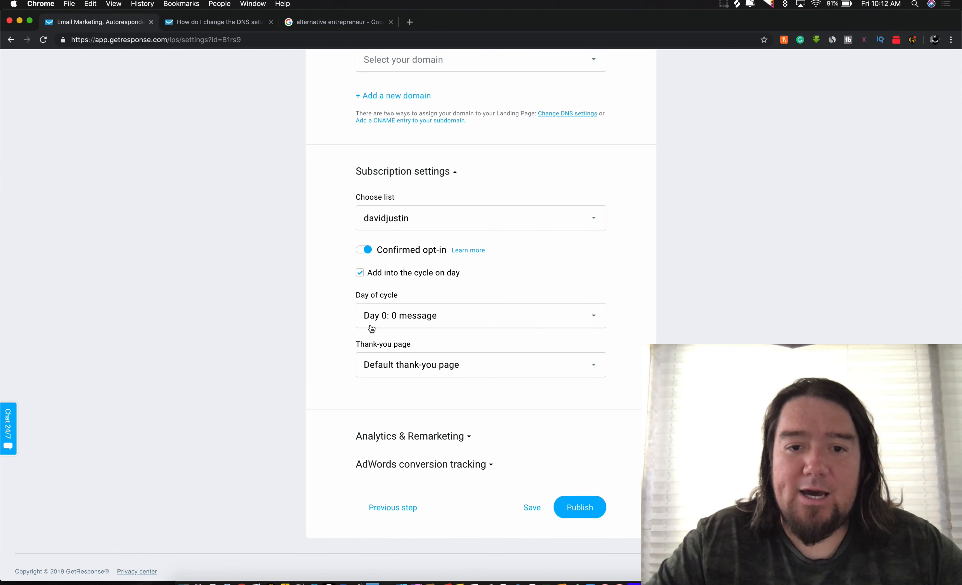
scroll(371, 324, down, 1)
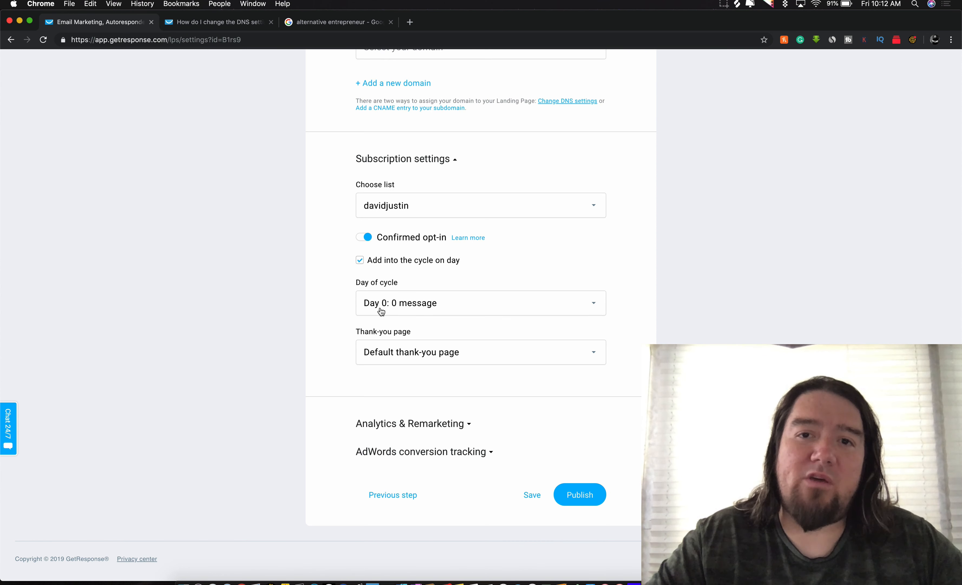
Step: Leave day of cycle unchanged and set the thank-you page to Custom with an empty URL
click(381, 311)
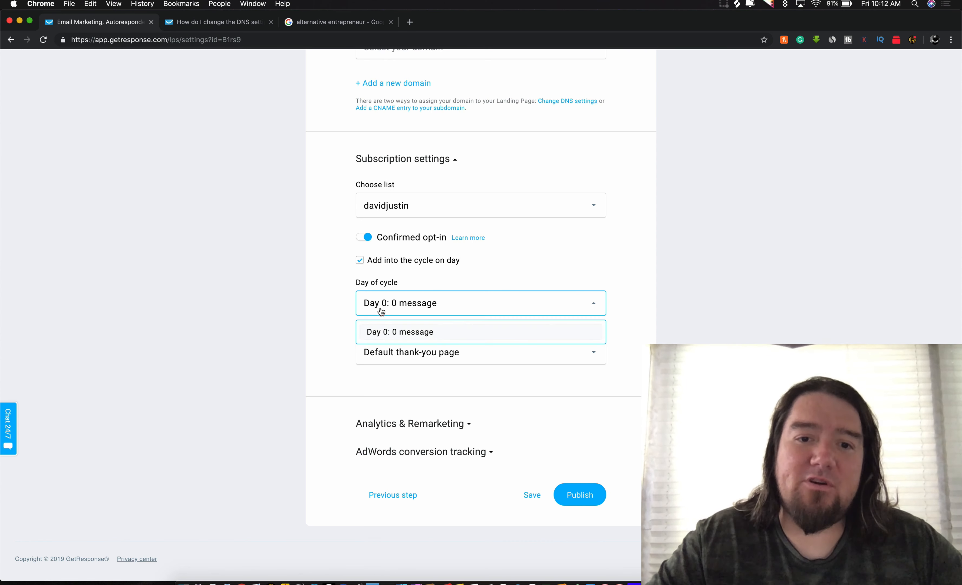
click(337, 314)
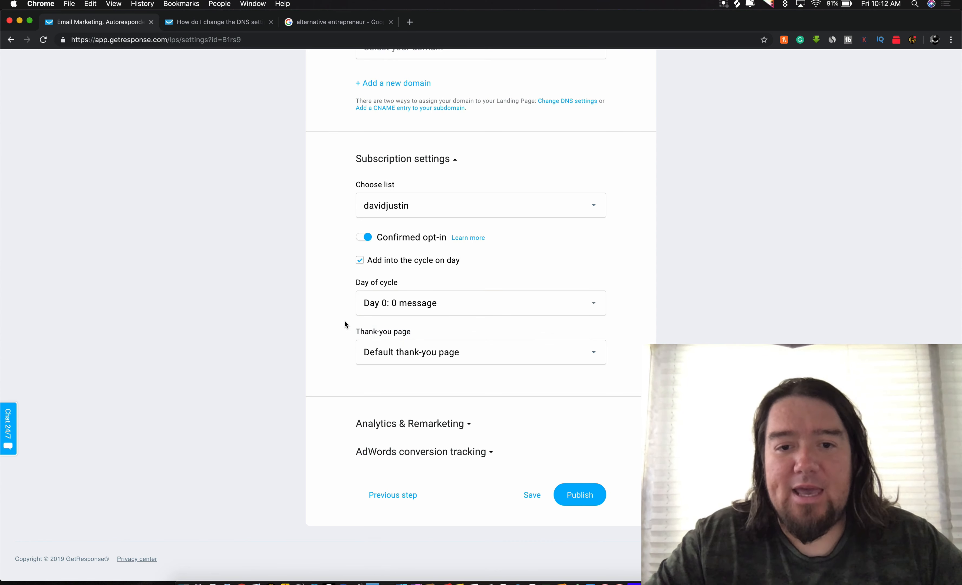
click(419, 359)
click(397, 398)
click(416, 401)
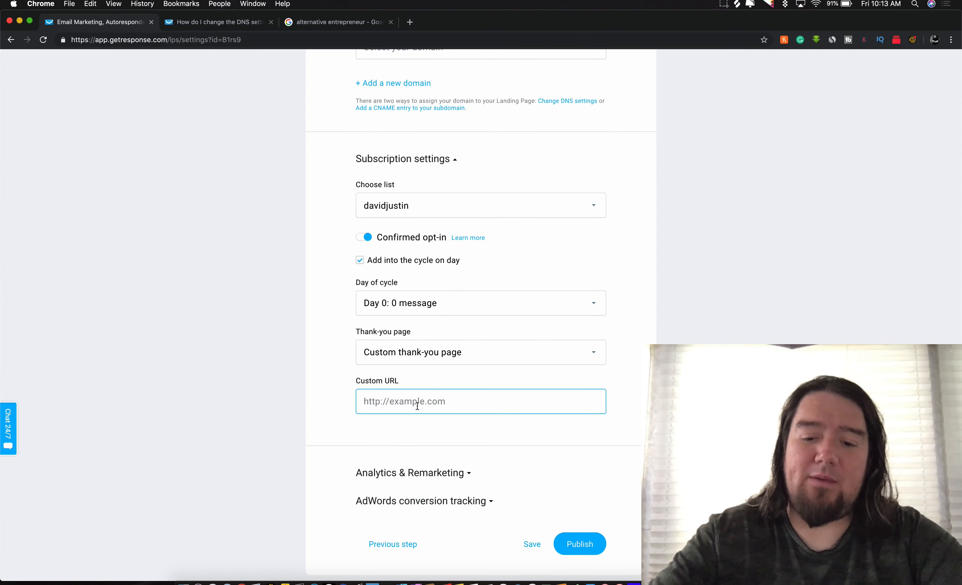
text(amazon.com)
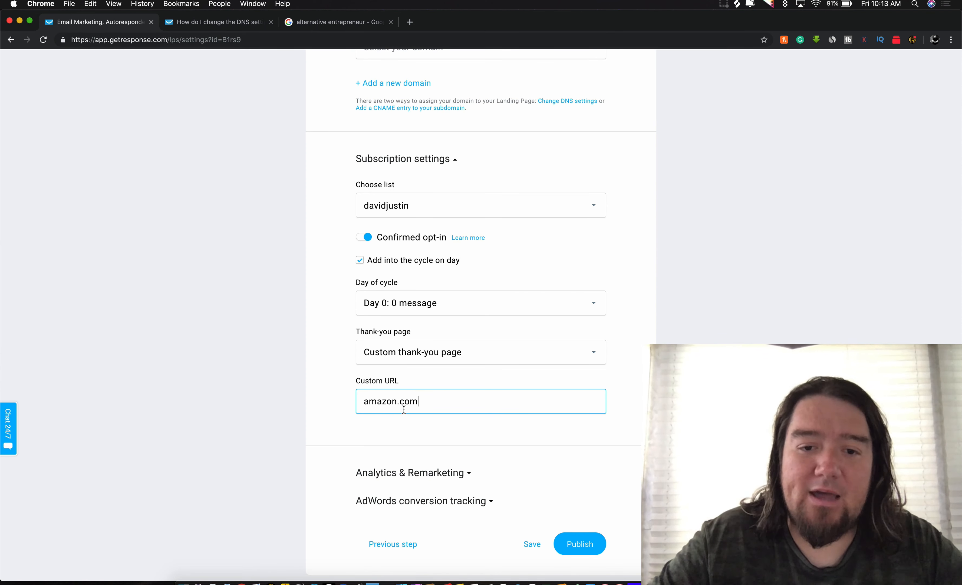
double_click(416, 401)
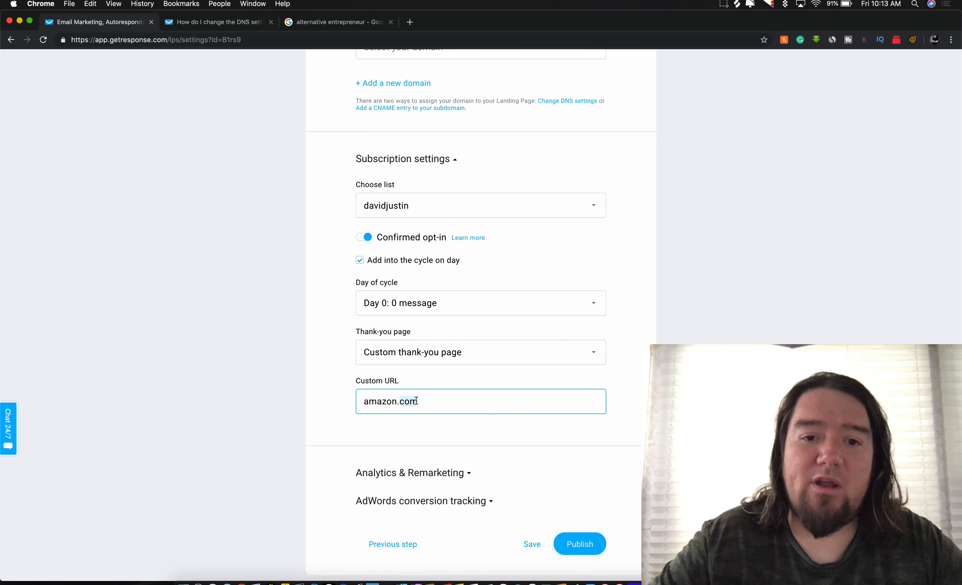
key(BackSpace)
key(BackSpace)
key(BackSpace)
key(BackSpace)
key(BackSpace)
key(BackSpace)
key(BackSpace)
key(BackSpace)
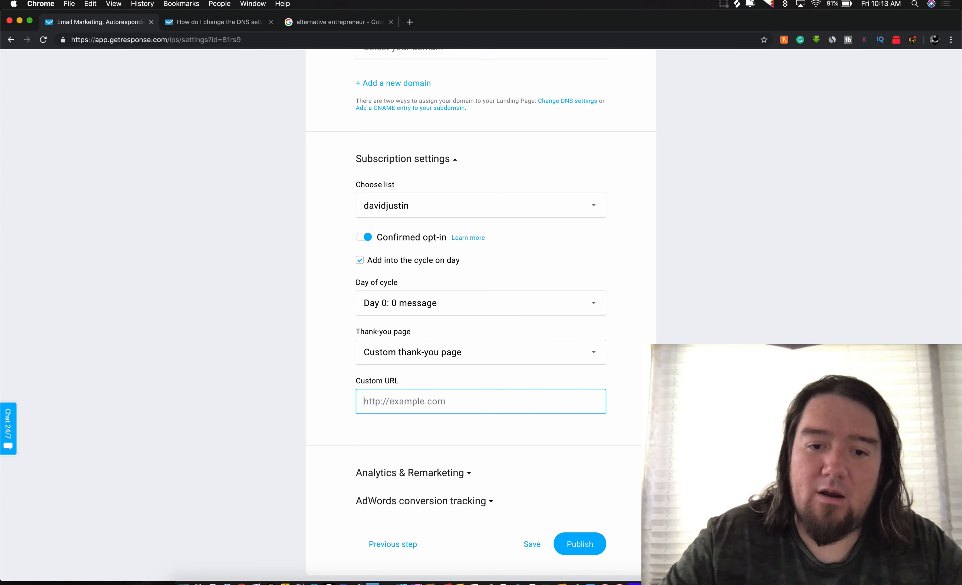
Step: Expand Analytics & Remarketing and view the platform list without choosing one
click(442, 476)
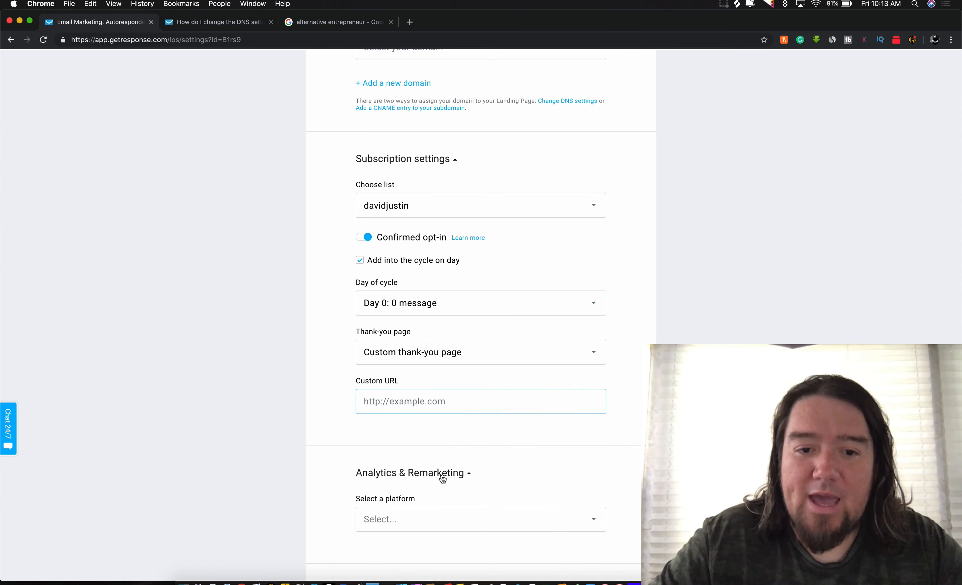
scroll(443, 478, down, 3)
click(435, 389)
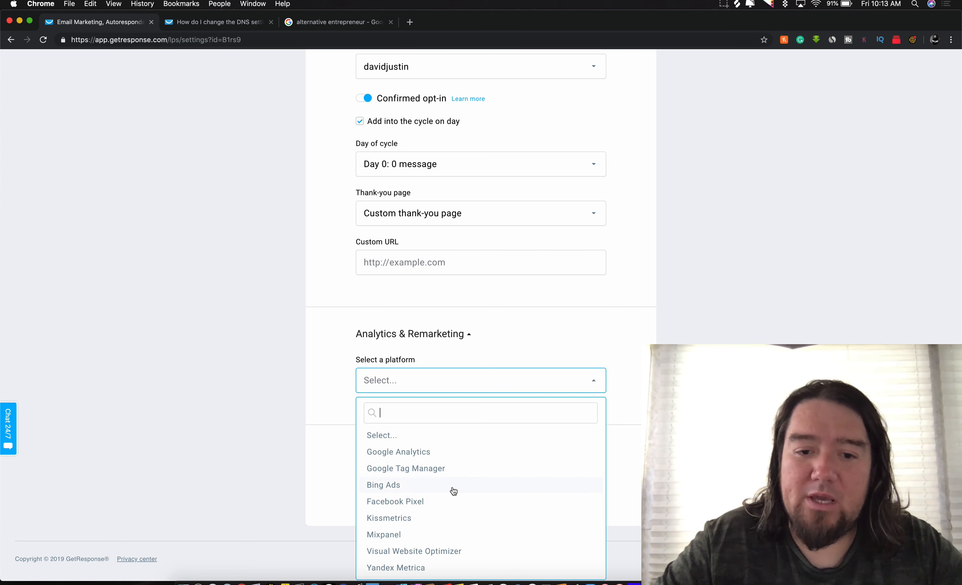
click(335, 459)
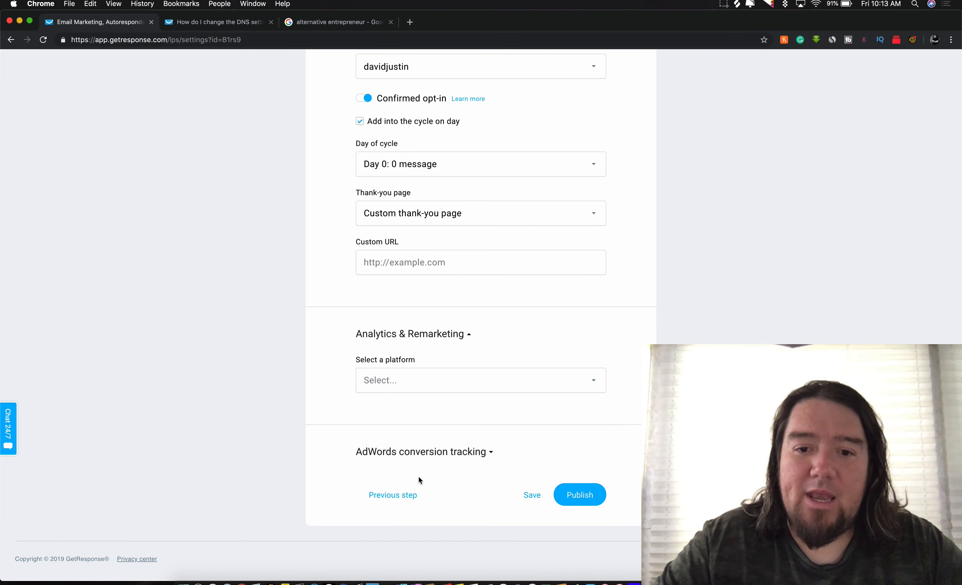
Step: Expand and collapse AdWords conversion tracking, leaving no analytics platform selected
click(490, 453)
scroll(434, 467, down, 5)
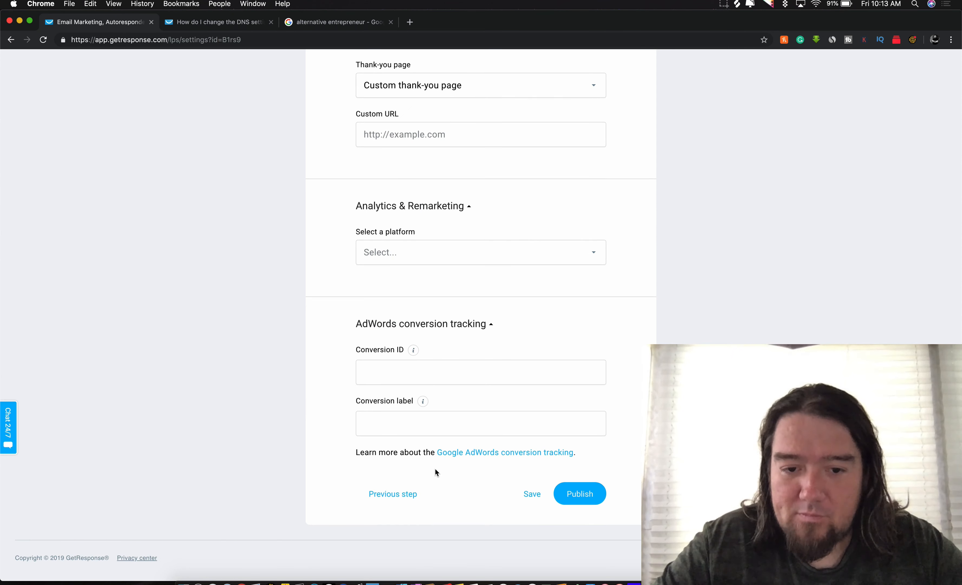
scroll(435, 471, up, 2)
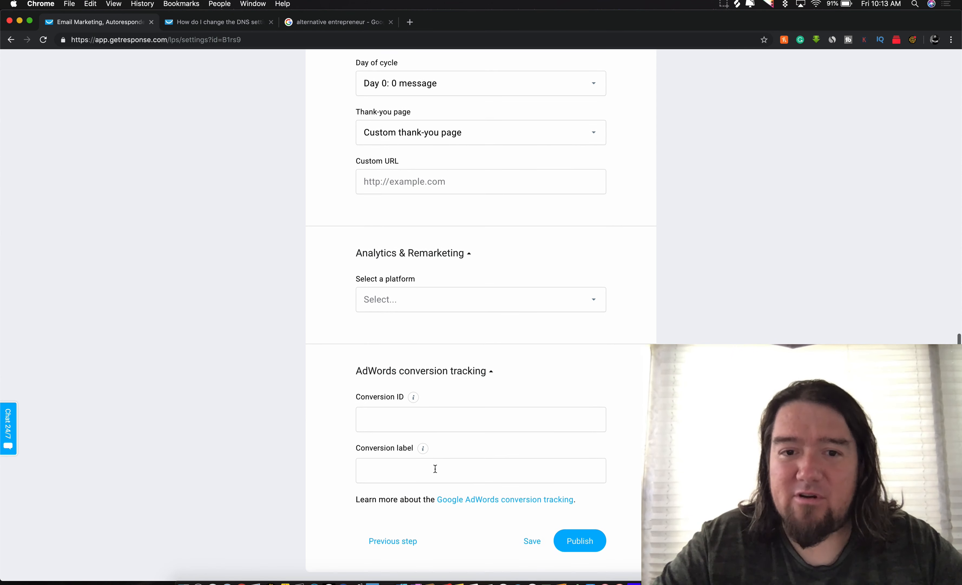
click(492, 374)
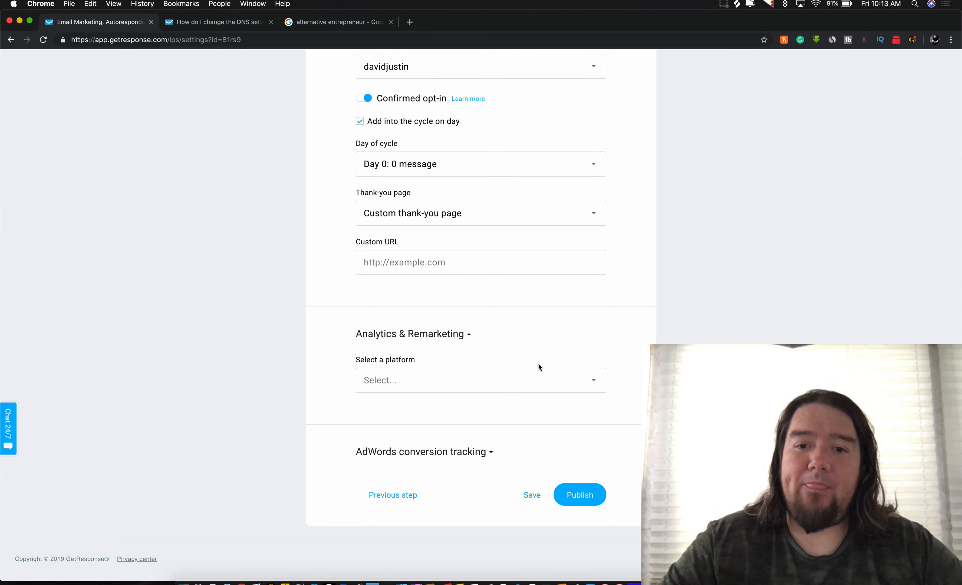
click(539, 378)
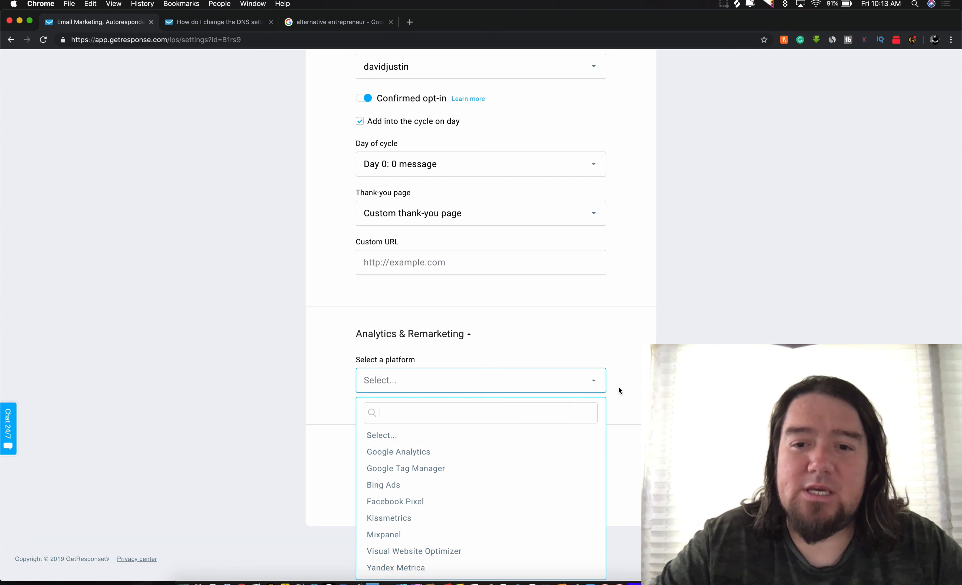
click(595, 382)
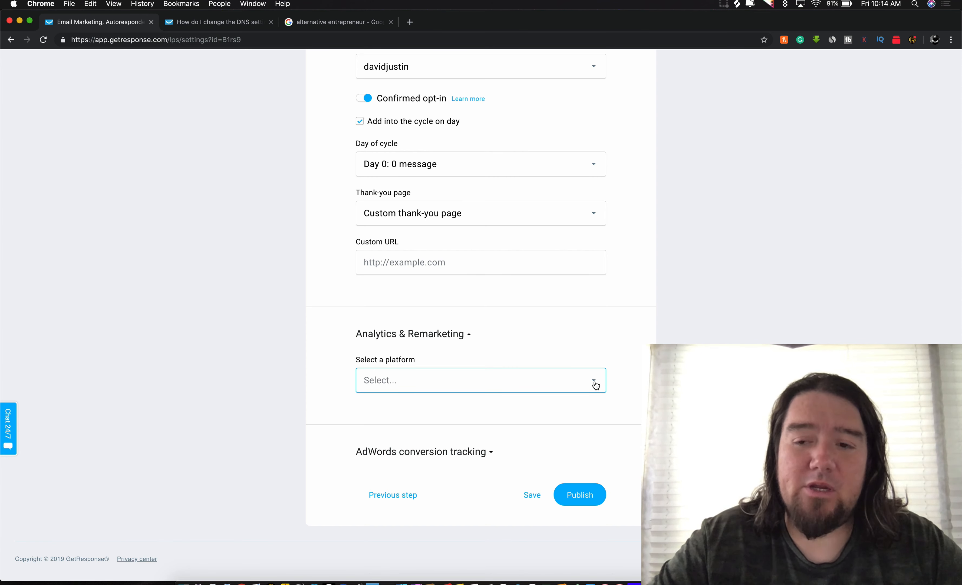
Step: Enter 'test' as the page description and try publishing
scroll(632, 402, up, 10)
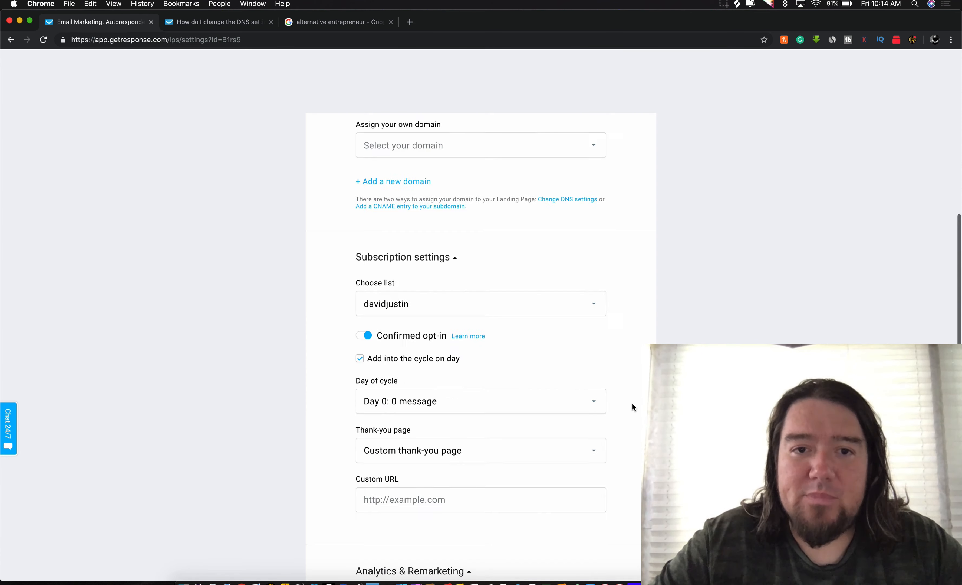
scroll(470, 226, up, 5)
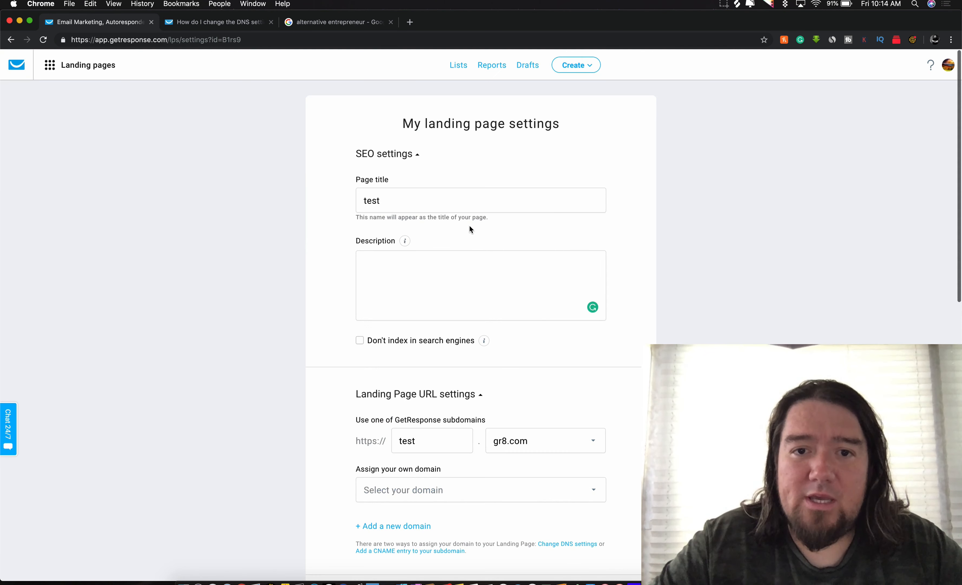
click(395, 266)
text(test)
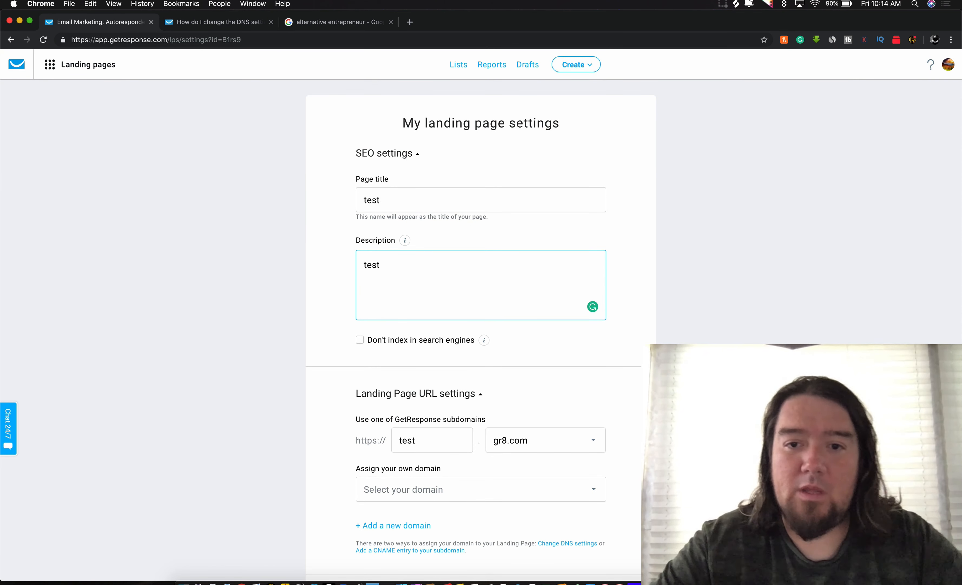
scroll(580, 518, down, 15)
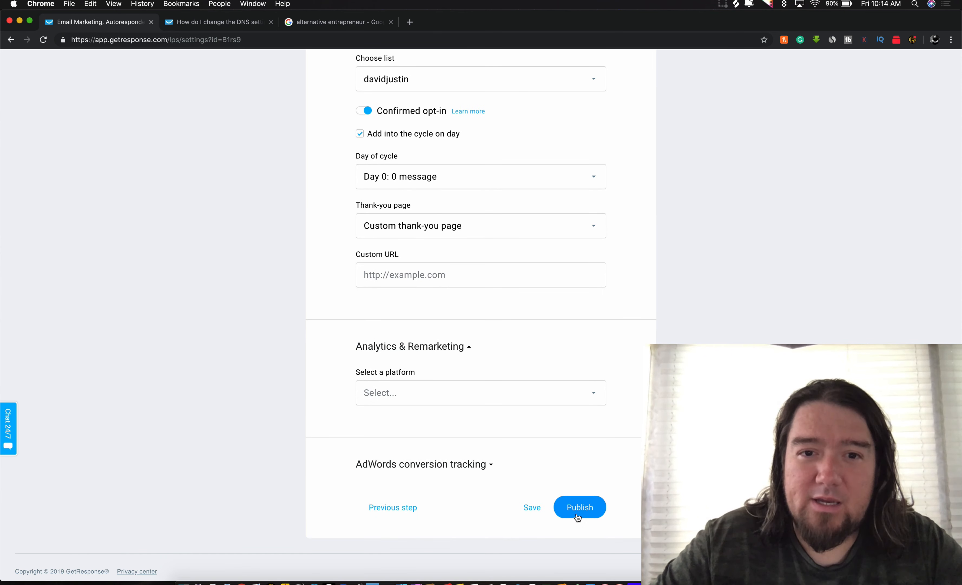
click(578, 514)
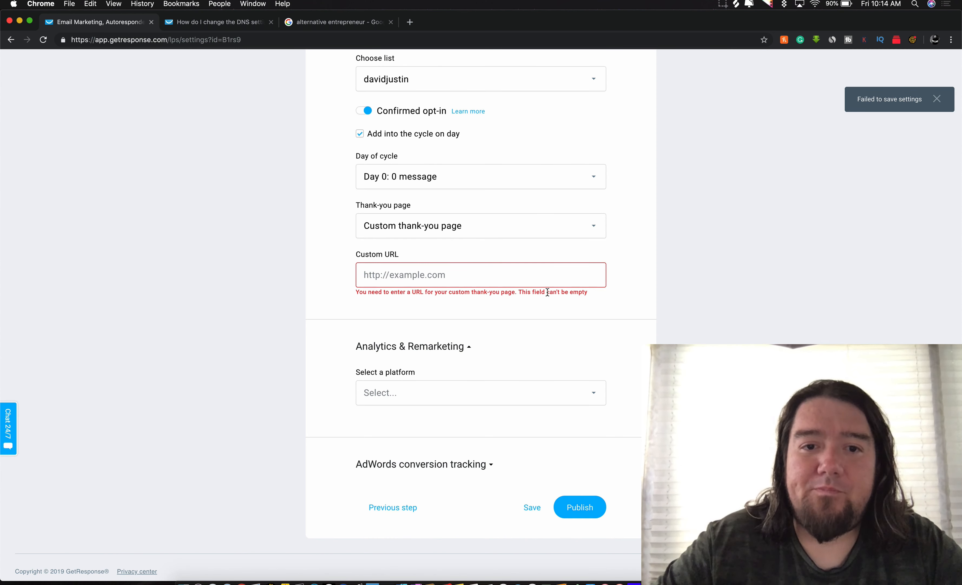
Step: Switch the thank-you page to Default thank-you page and try publishing again
click(413, 278)
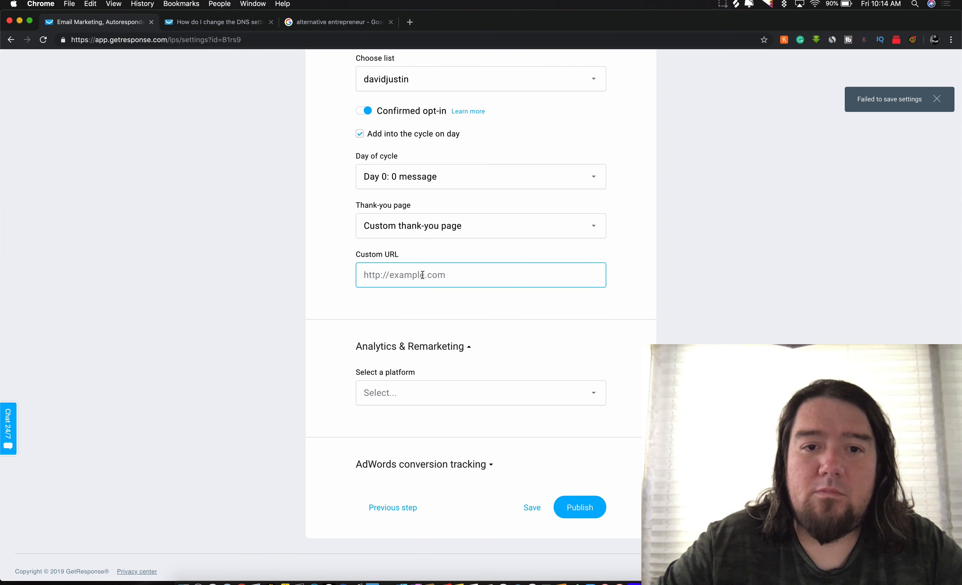
scroll(419, 271, up, 4)
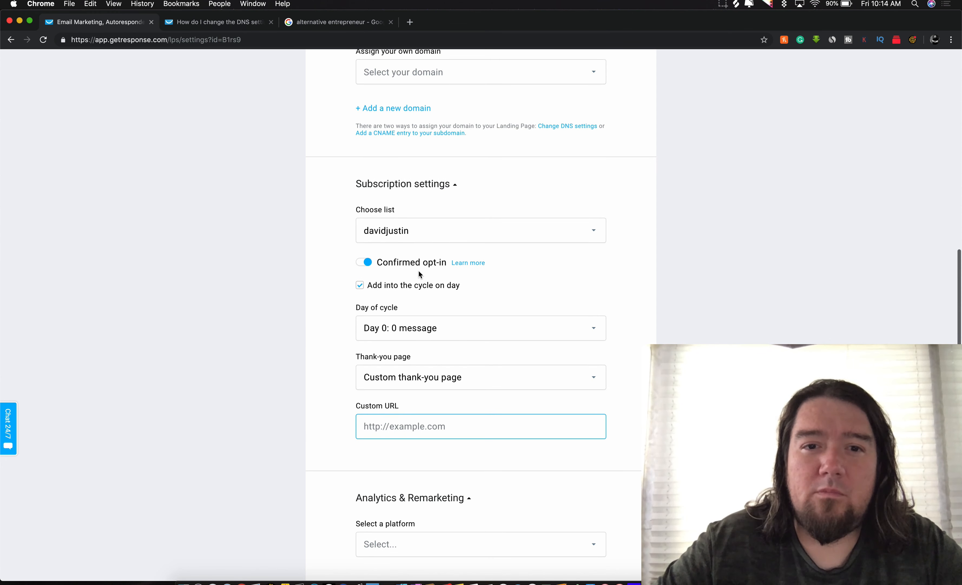
scroll(419, 271, down, 4)
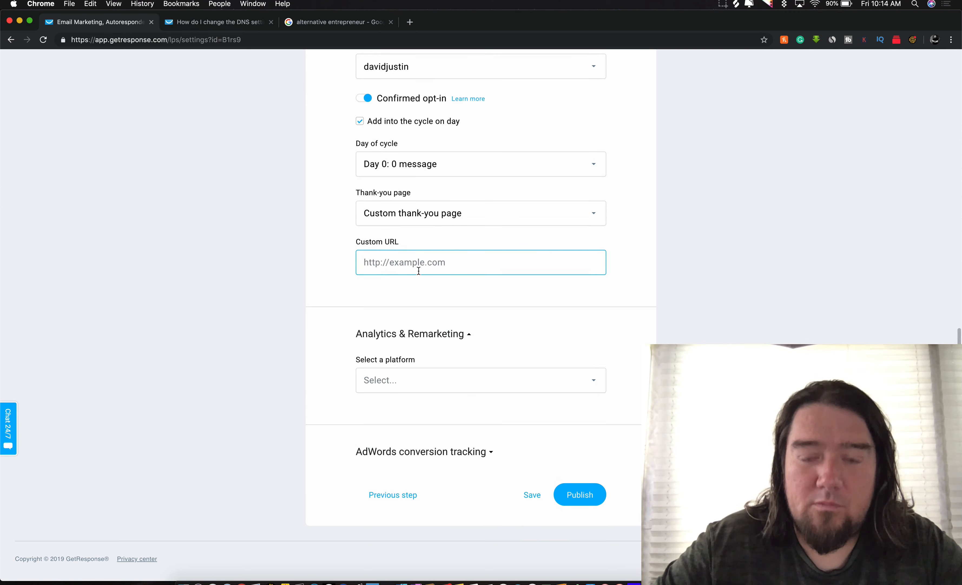
click(453, 214)
click(403, 242)
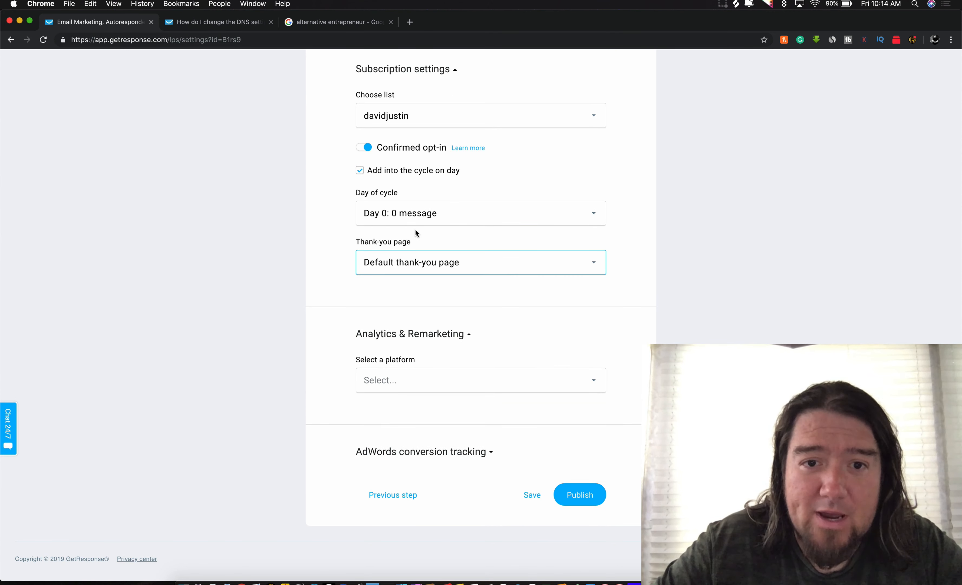
click(577, 488)
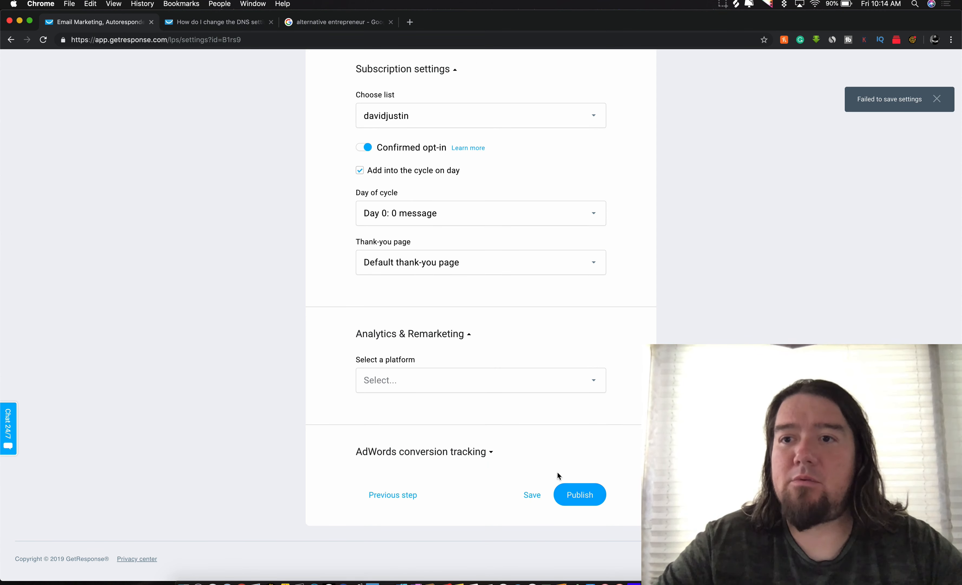
scroll(791, 239, up, 9)
Step: Append 'testtest' to the subdomain and try publishing
scroll(790, 237, up, 5)
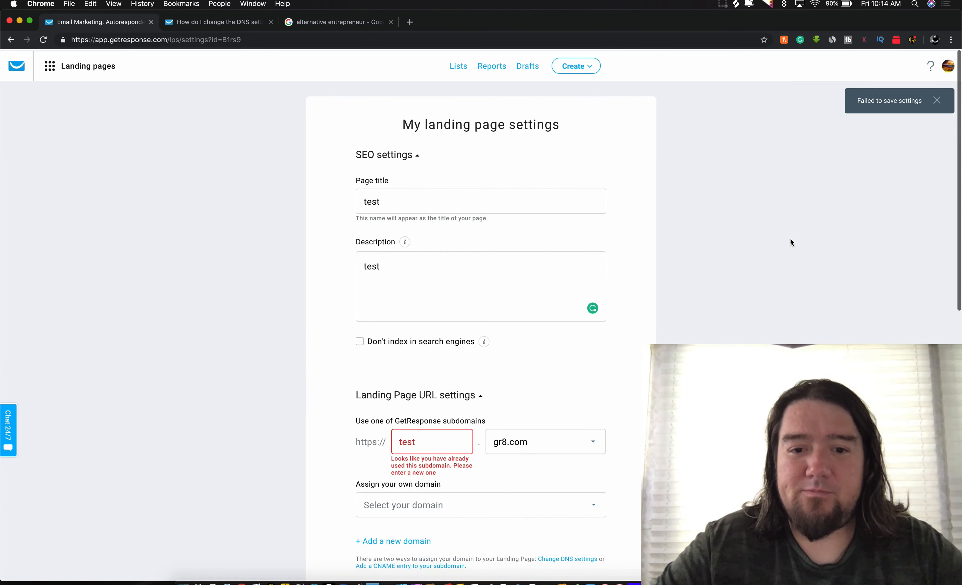
scroll(790, 238, down, 3)
click(428, 344)
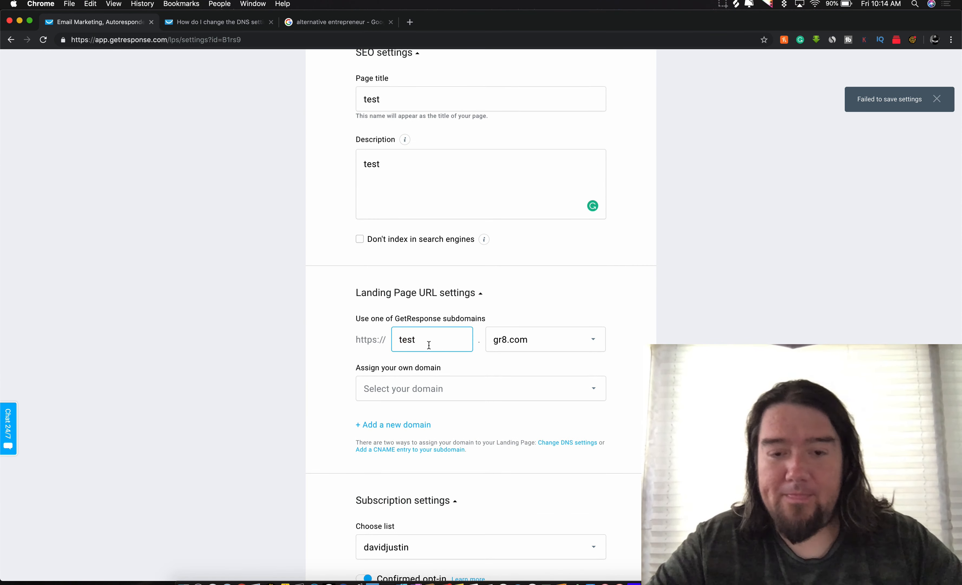
text(test)
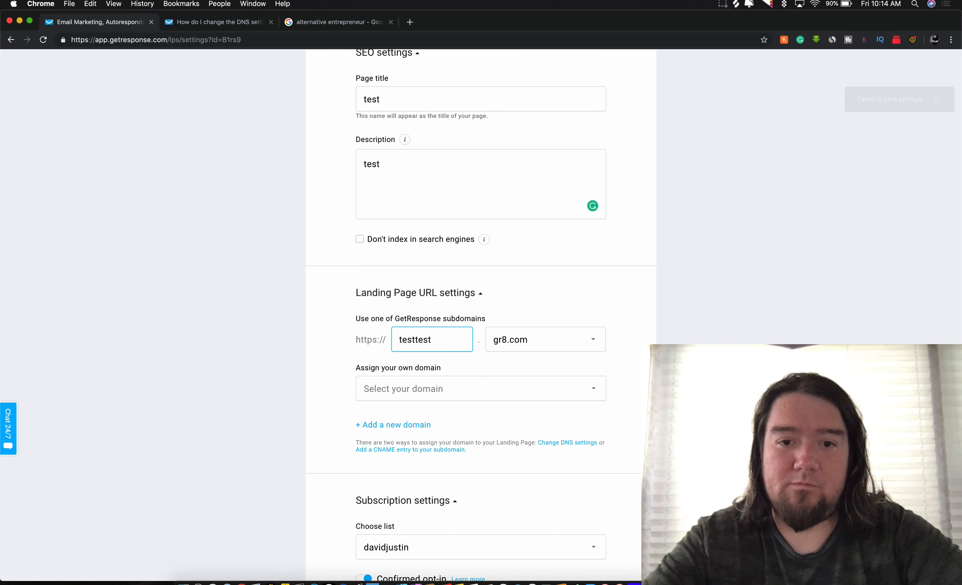
text(test)
scroll(587, 347, down, 10)
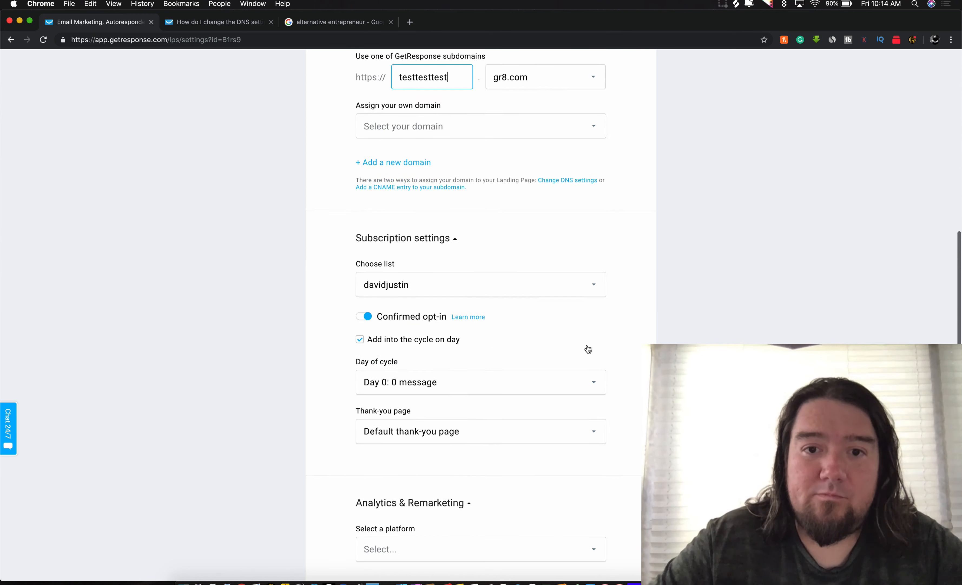
scroll(593, 477, up, 15)
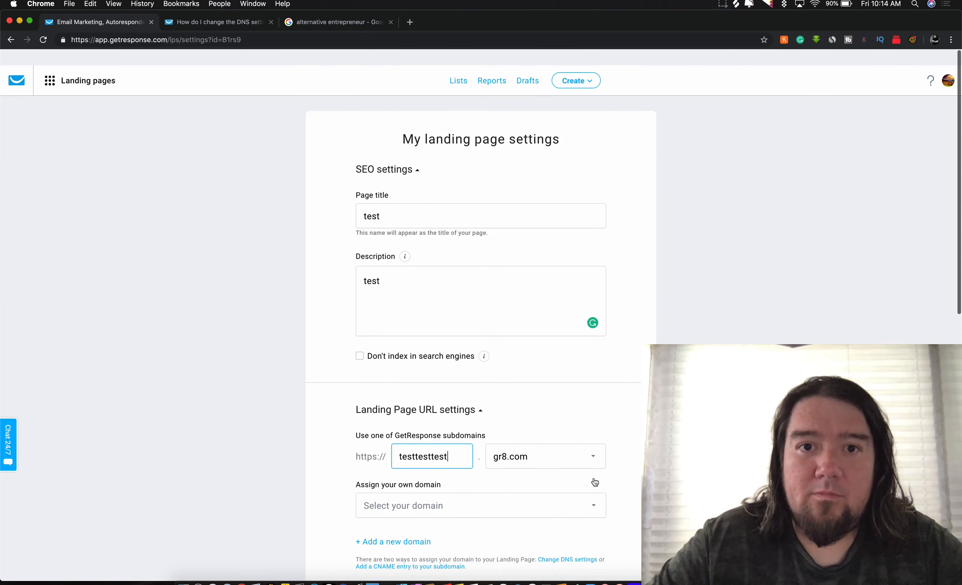
scroll(593, 477, down, 3)
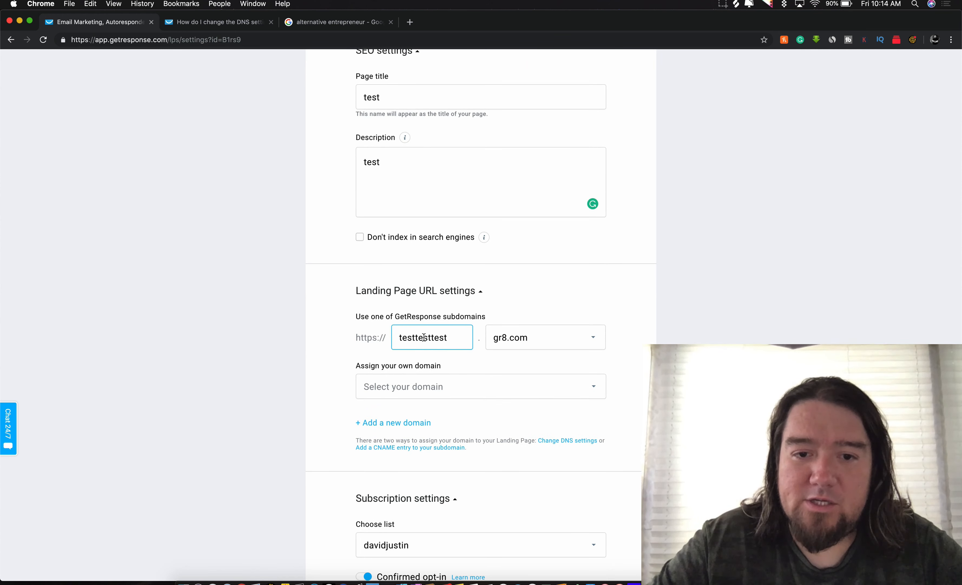
scroll(475, 338, down, 10)
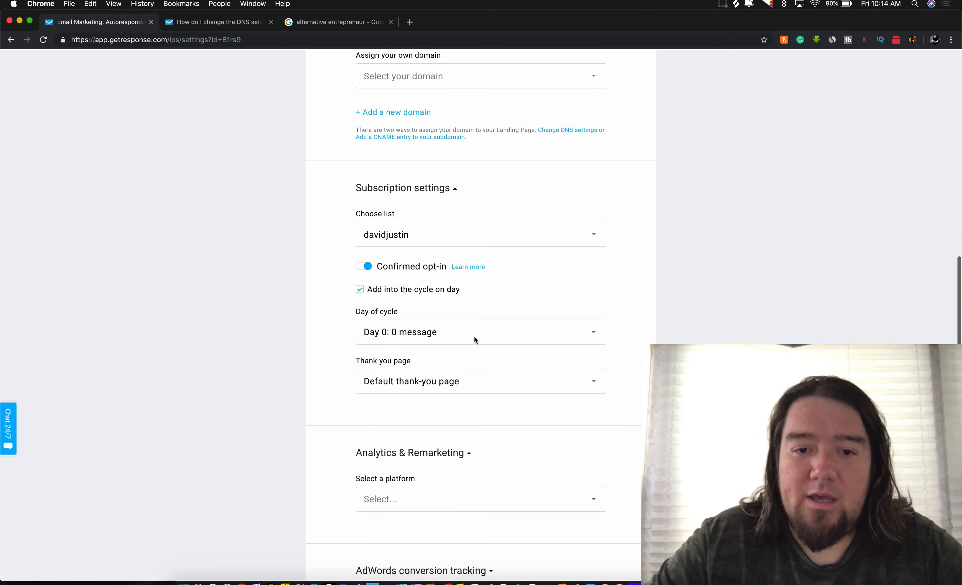
click(575, 494)
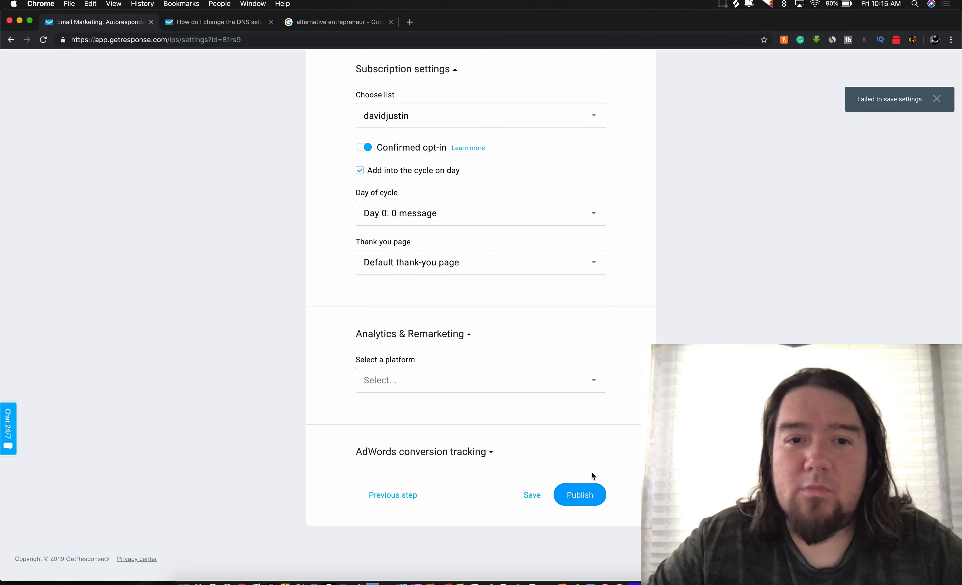
Step: Append 3434 to make the subdomain testtesttest3434 and publish the landing page
scroll(592, 472, up, 7)
click(460, 186)
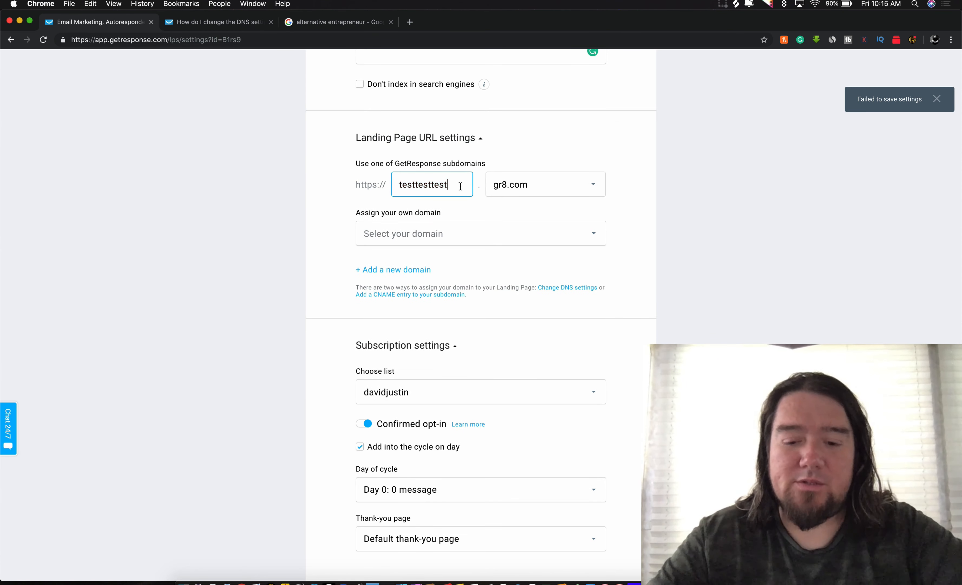
text(3434)
scroll(540, 185, down, 7)
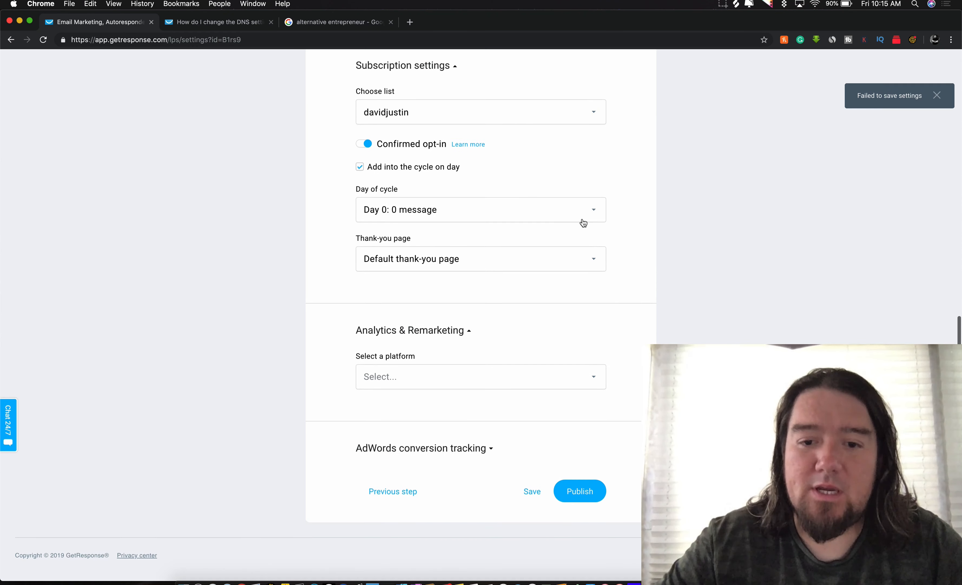
click(574, 500)
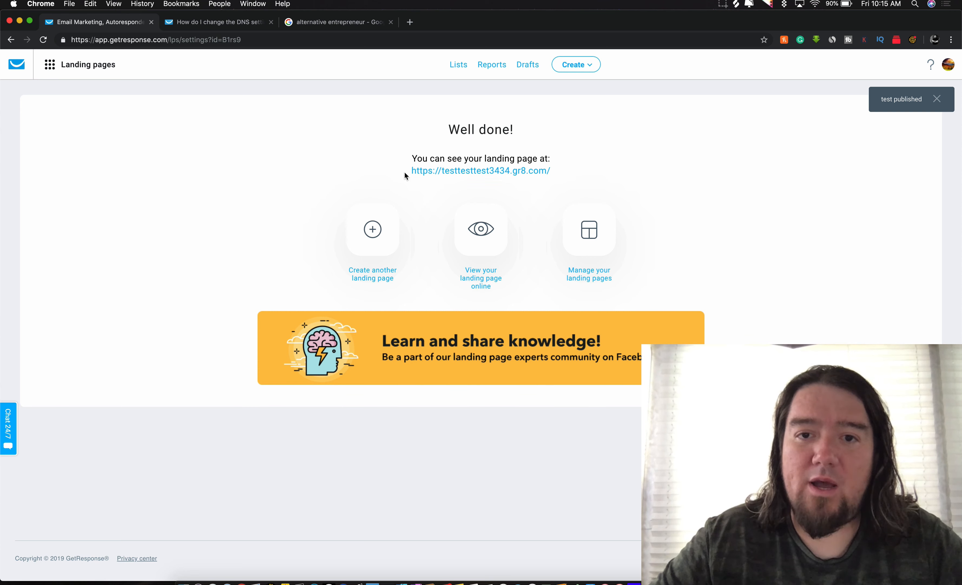
click(461, 171)
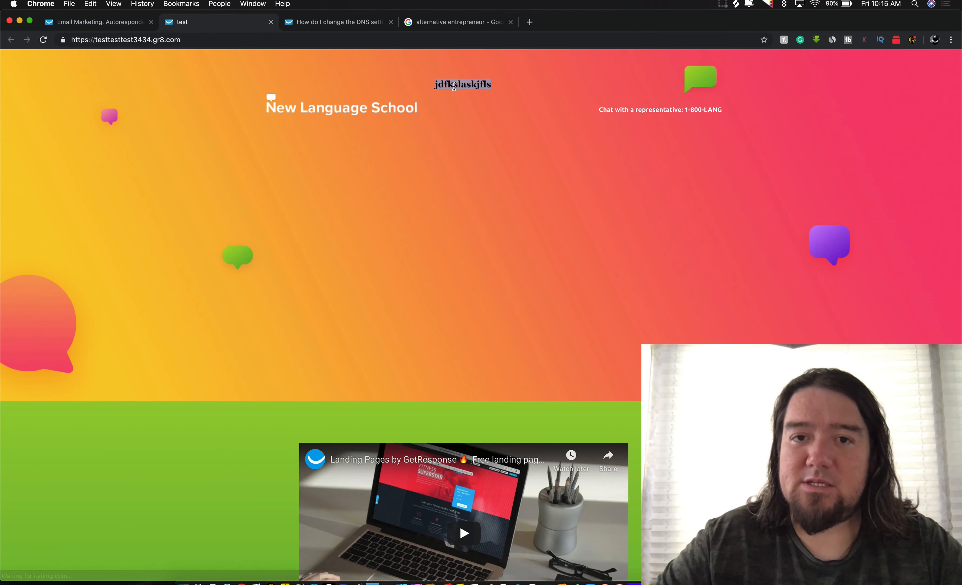
scroll(457, 85, down, 7)
scroll(410, 497, up, 7)
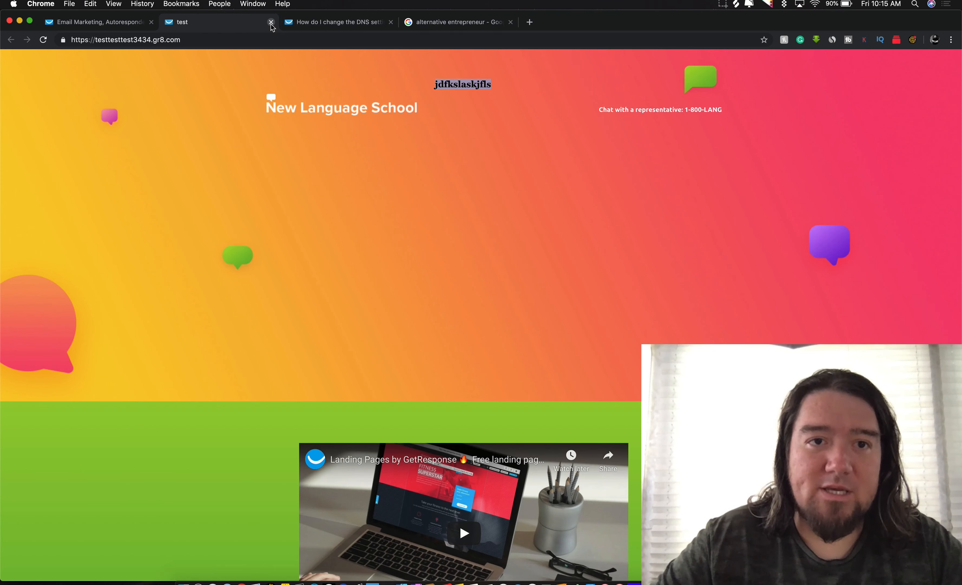
double_click(187, 41)
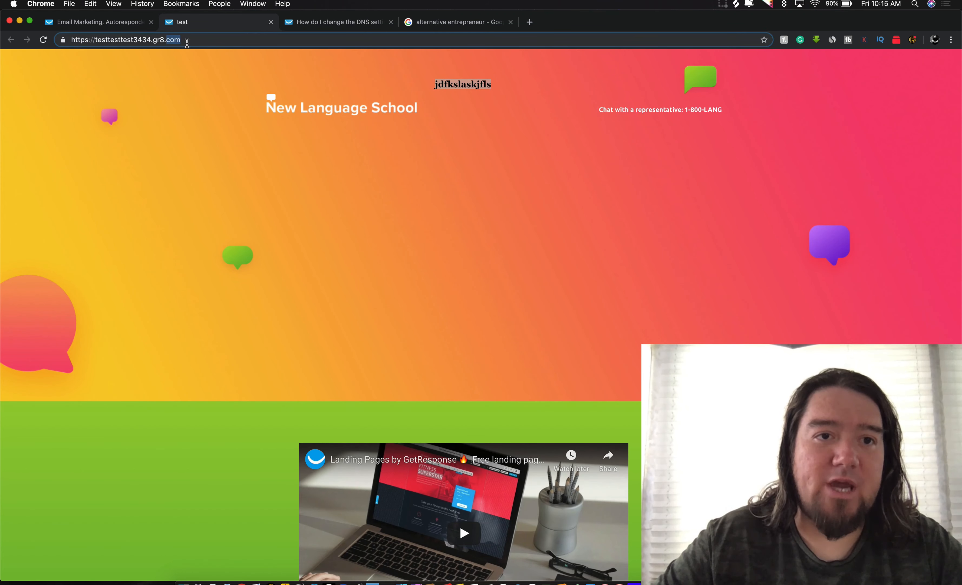
click(271, 22)
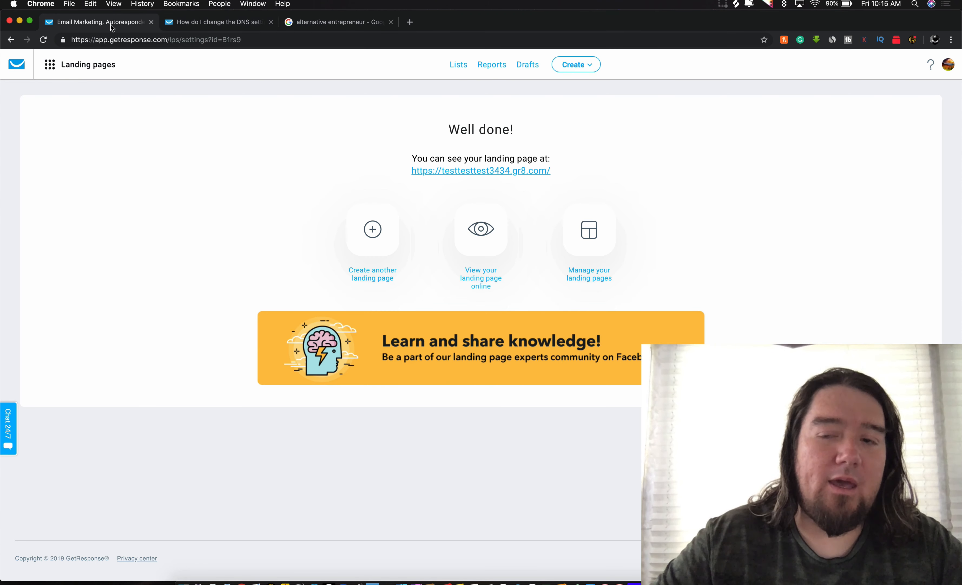
Step: Go to the Lists page and try creating a list named 'test 1'
click(51, 66)
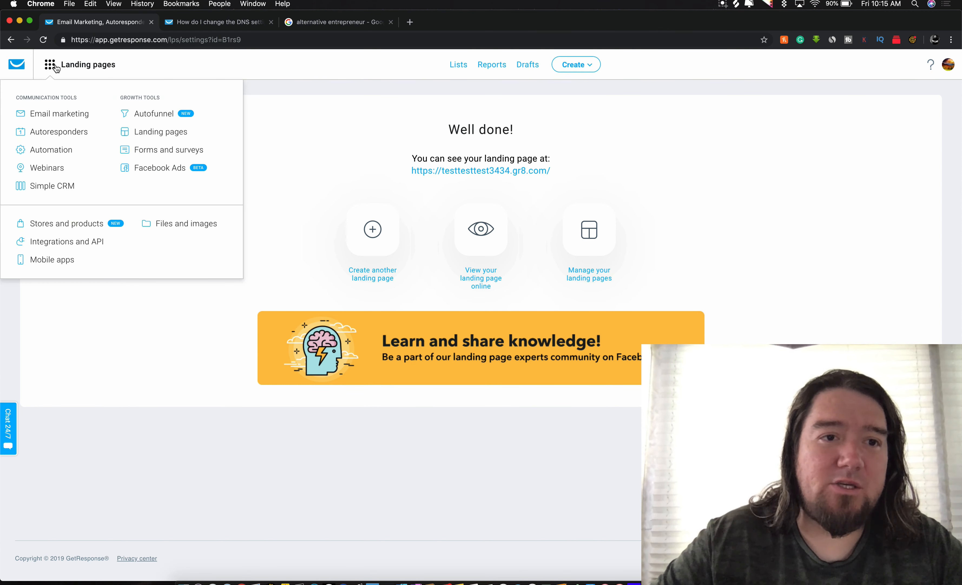
click(454, 67)
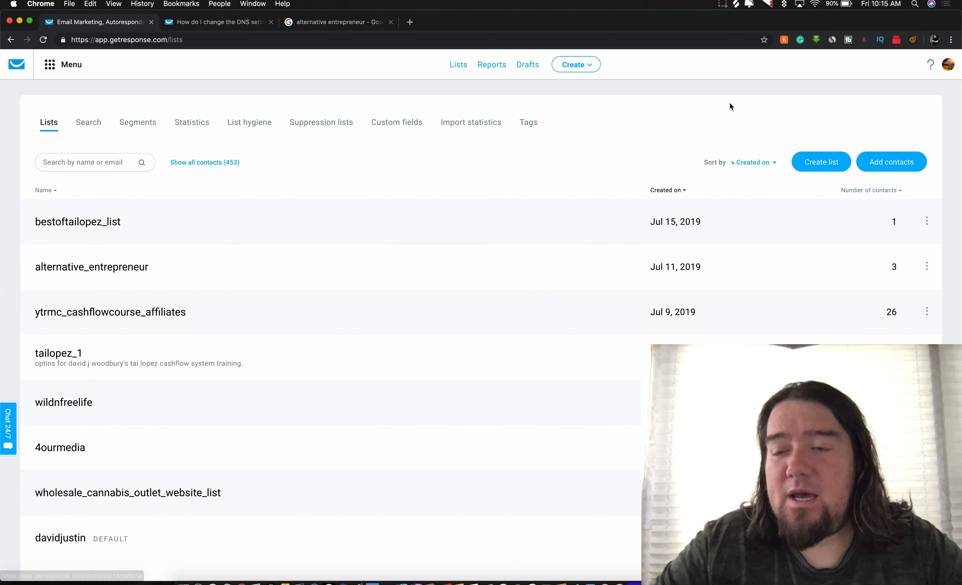
click(814, 157)
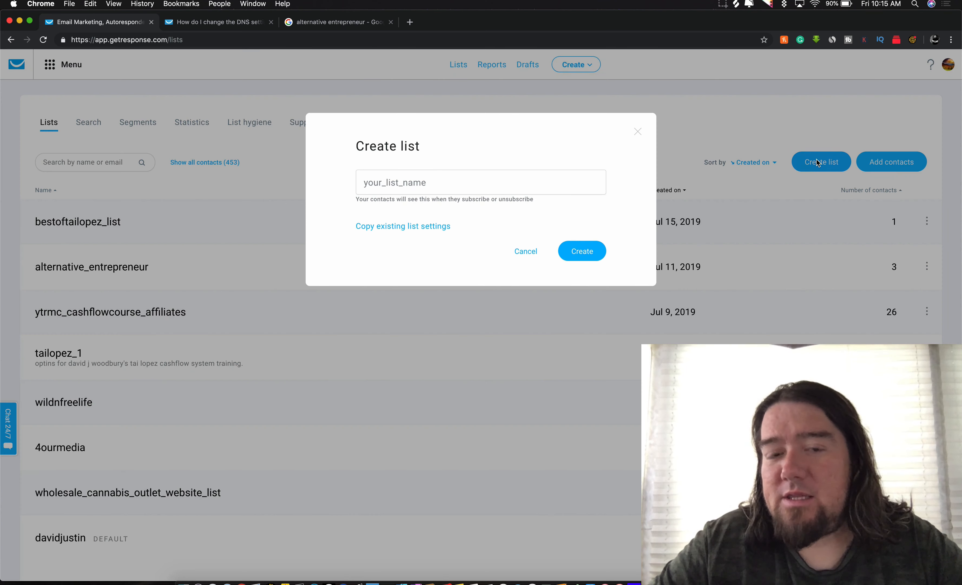
click(448, 183)
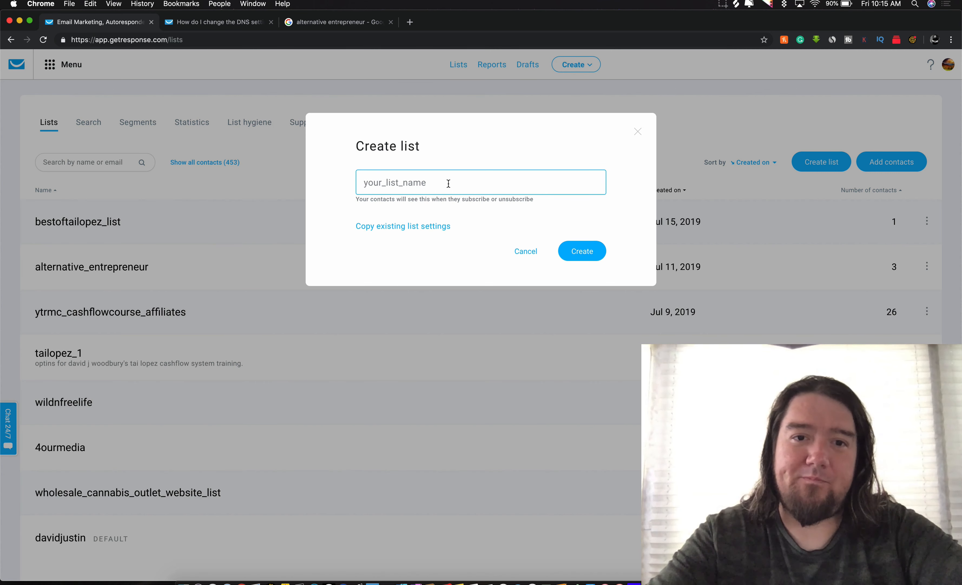
text(test 1)
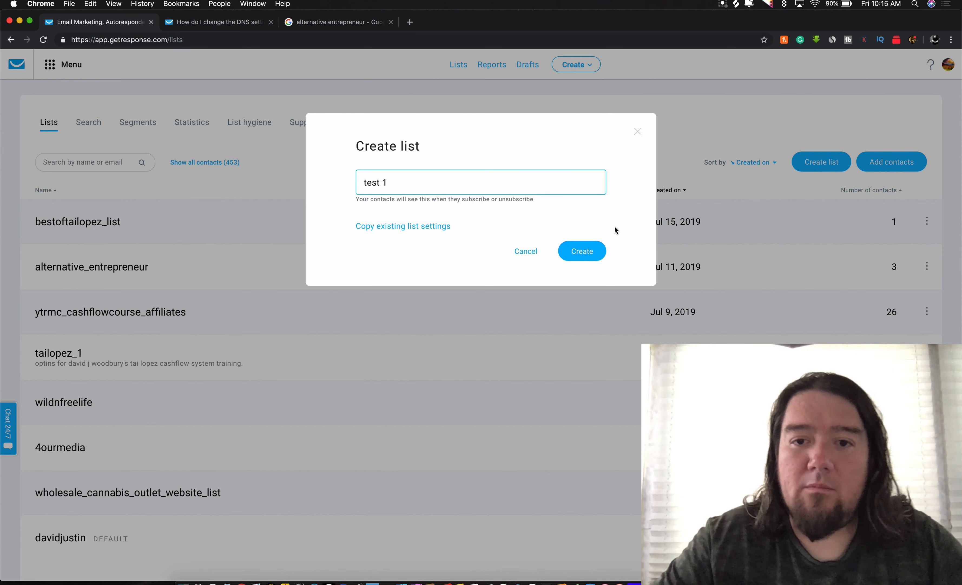
click(584, 250)
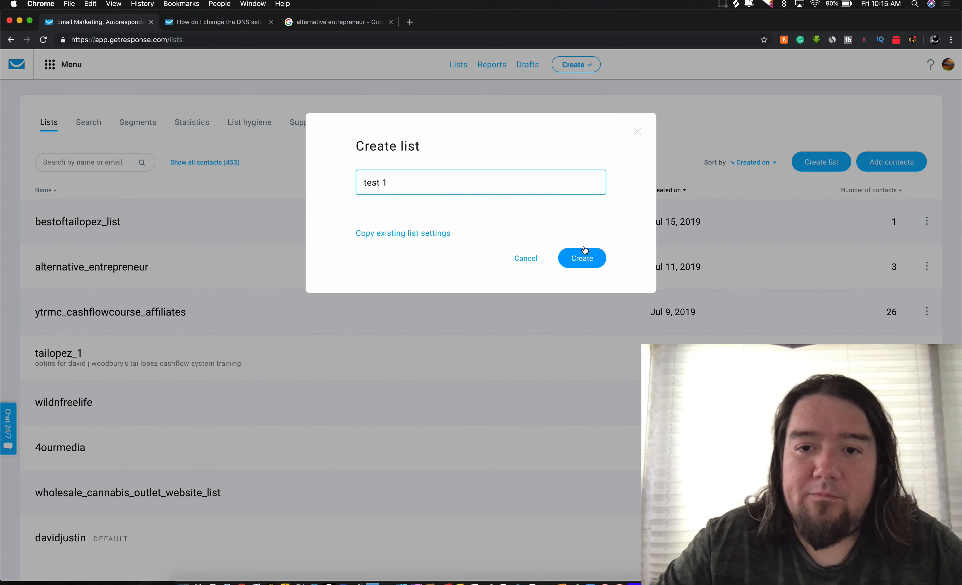
Step: Replace the rejected name with 'test_1' and try creating the list again
click(444, 176)
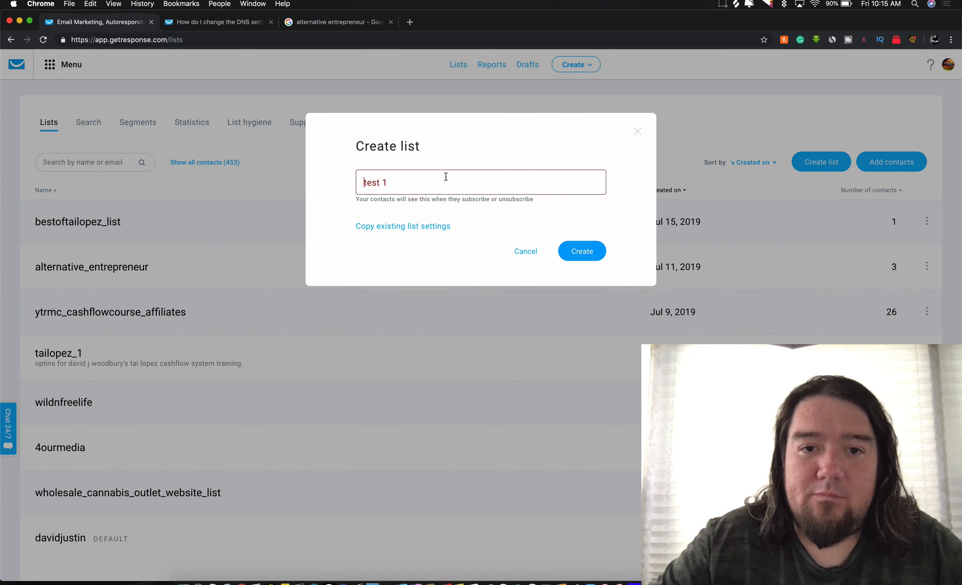
key(super+a)
key(BackSpace)
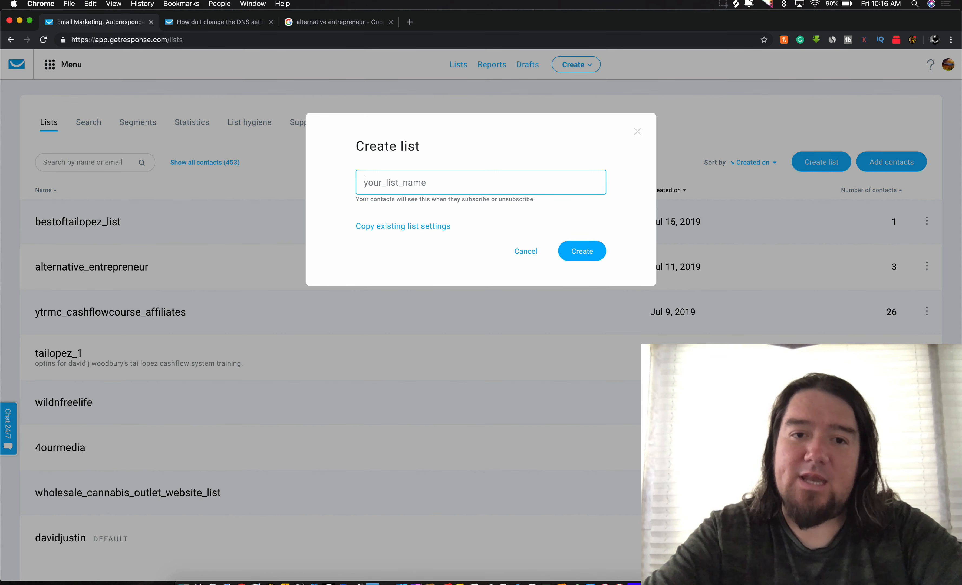
text(test_1)
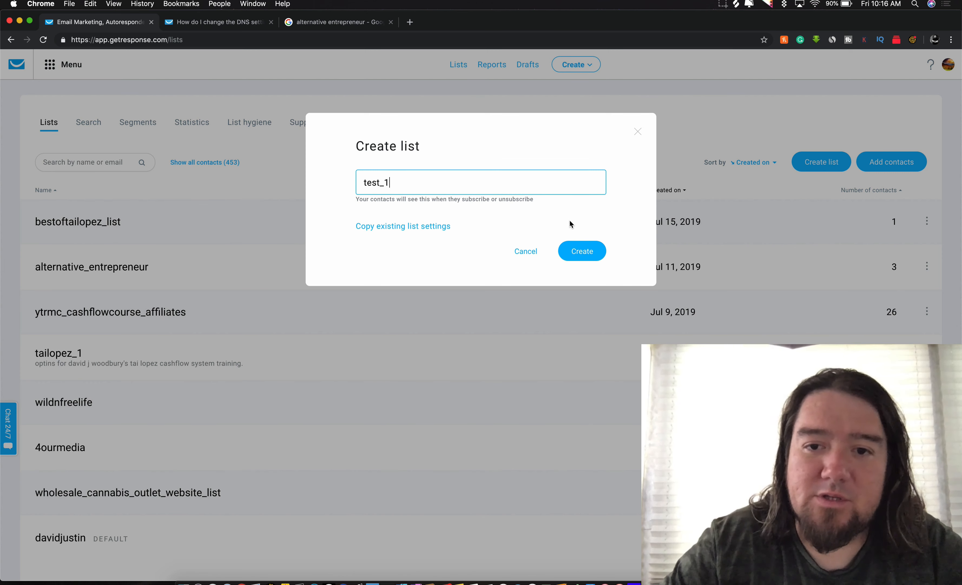
click(589, 256)
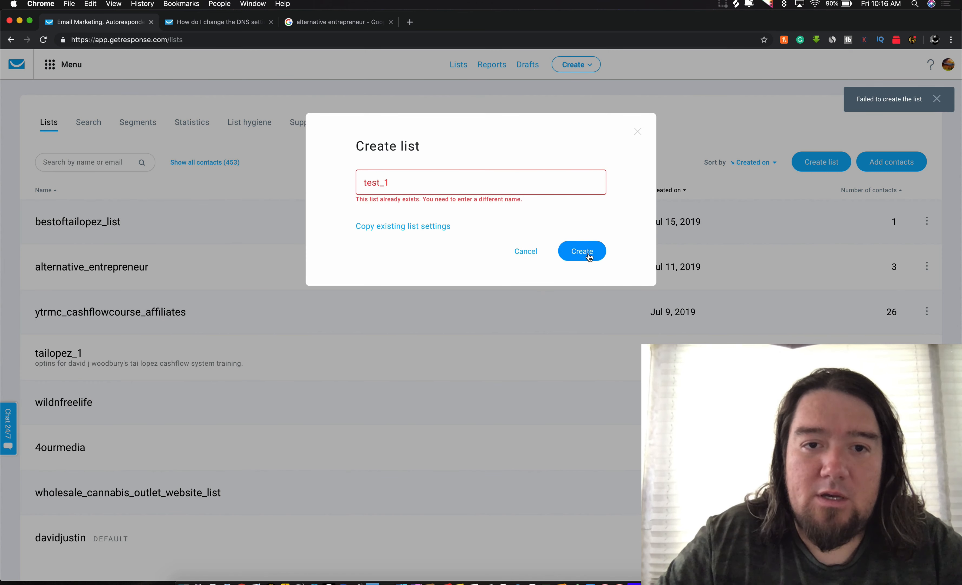
click(447, 183)
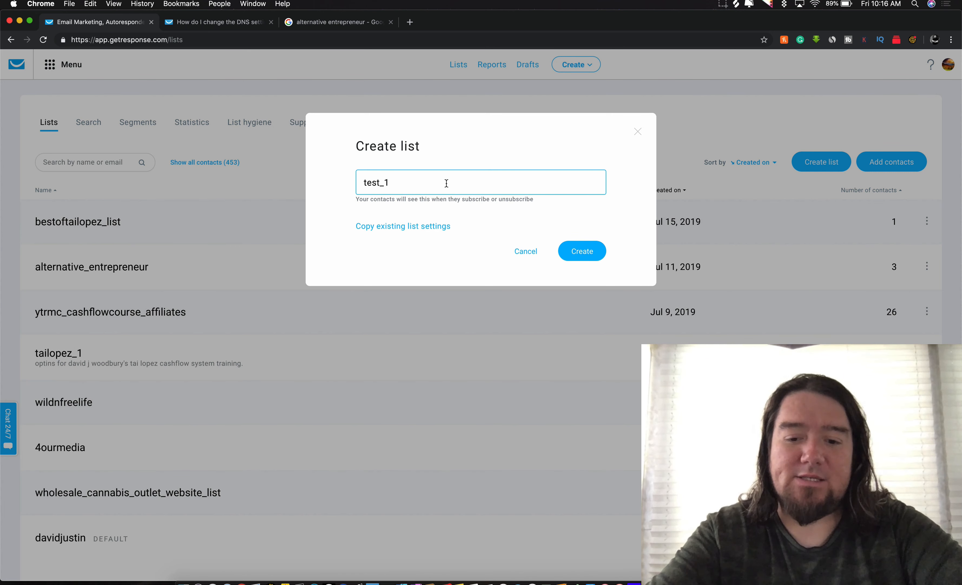
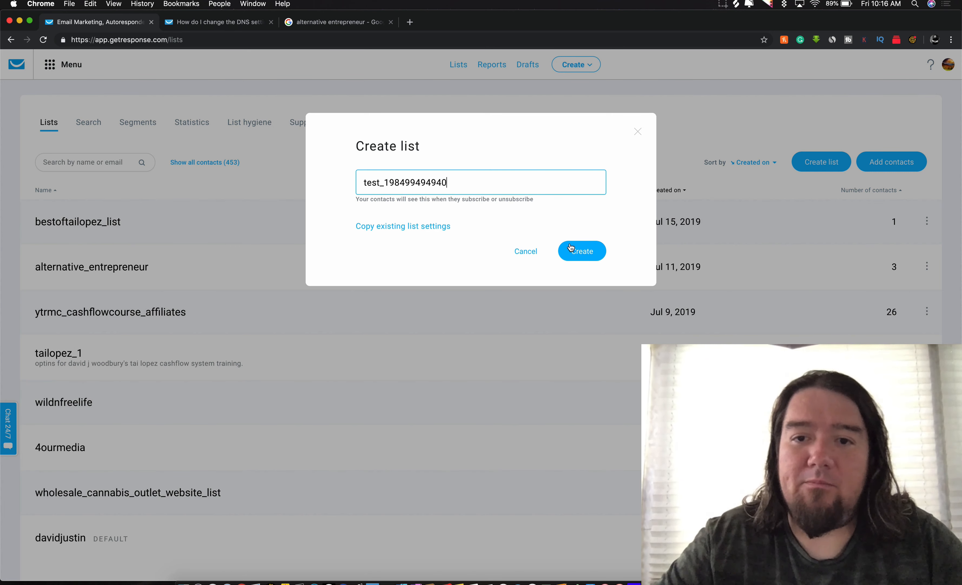
click(571, 248)
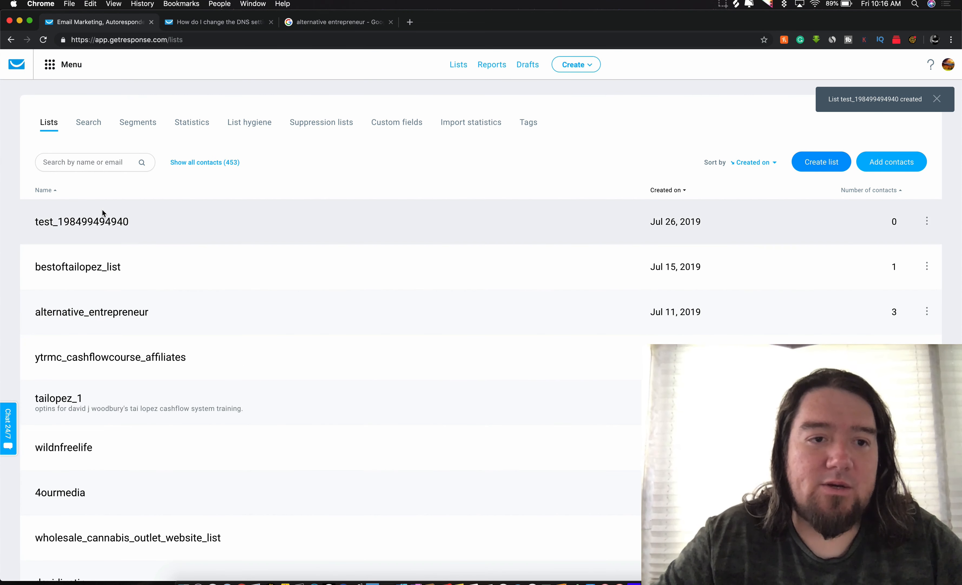
click(57, 222)
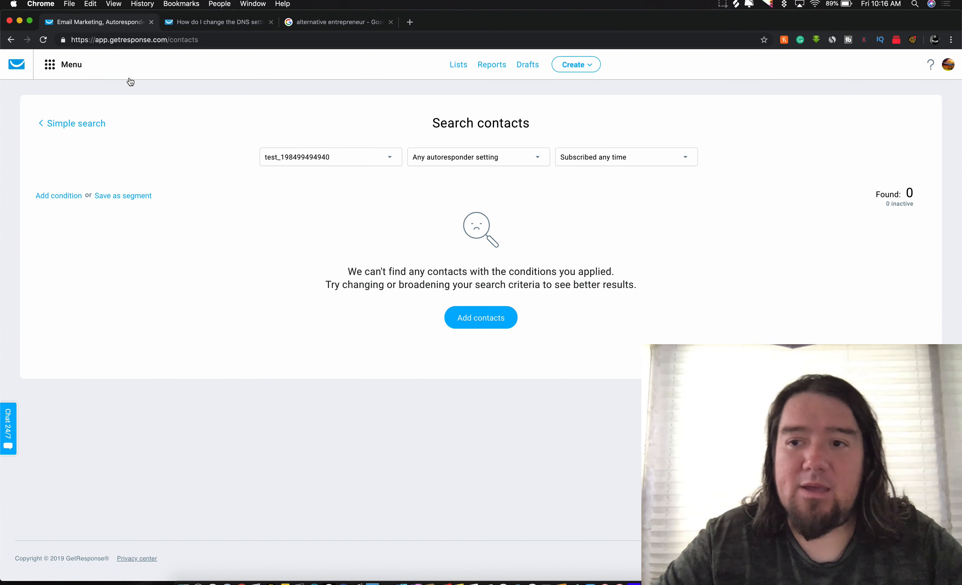
click(10, 39)
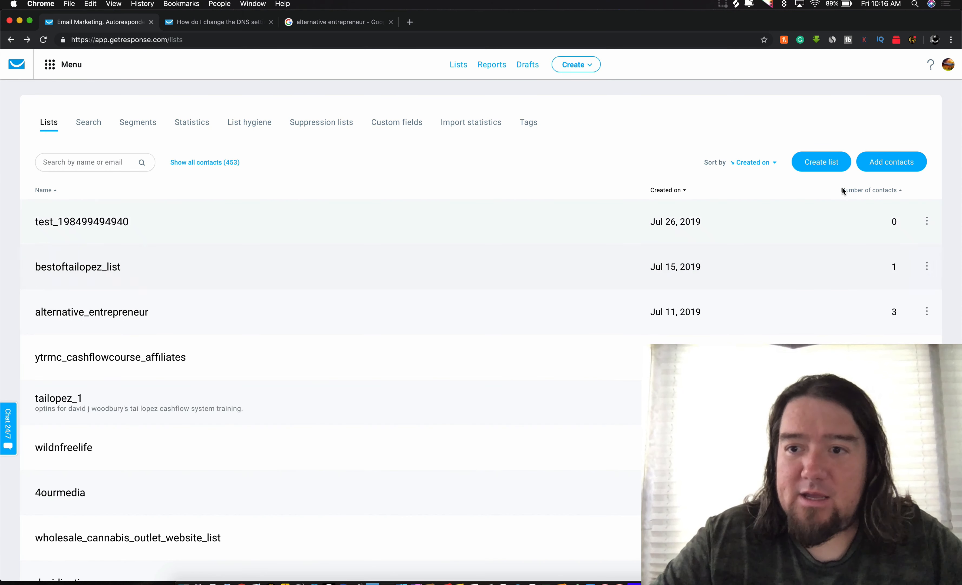
click(926, 221)
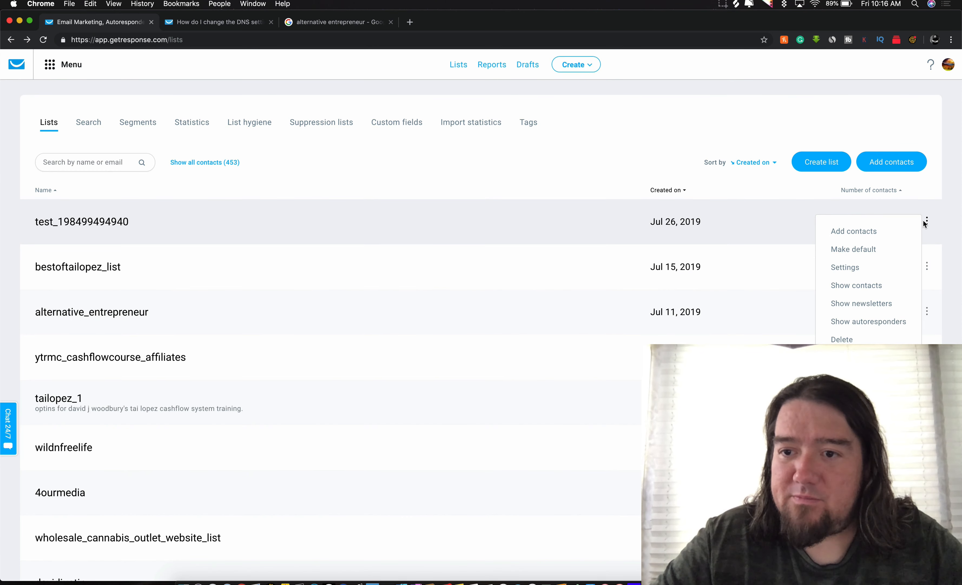
click(843, 268)
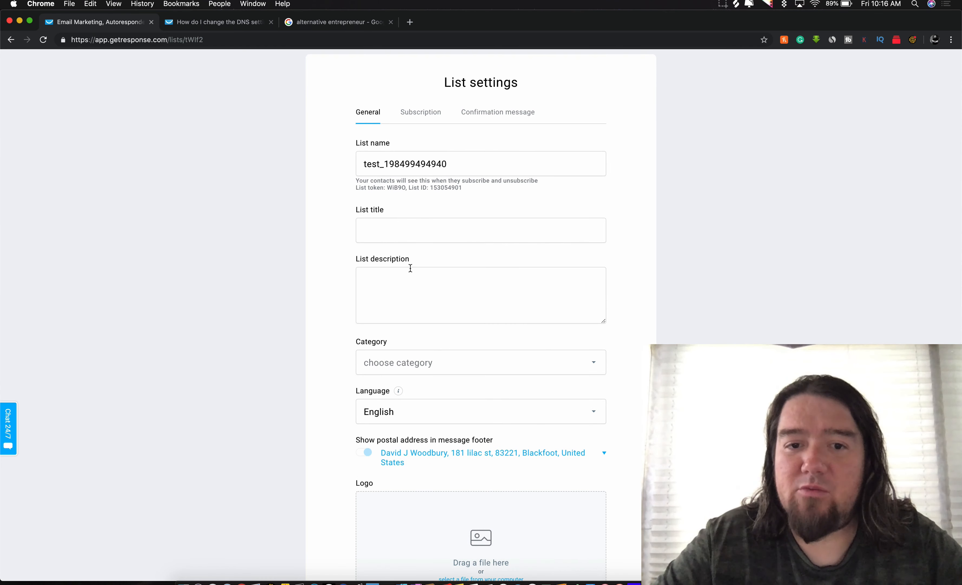
Step: Scroll through the list's General settings and switch to Subscription settings
scroll(410, 268, down, 5)
mouse_move(409, 268)
scroll(410, 268, down, 4)
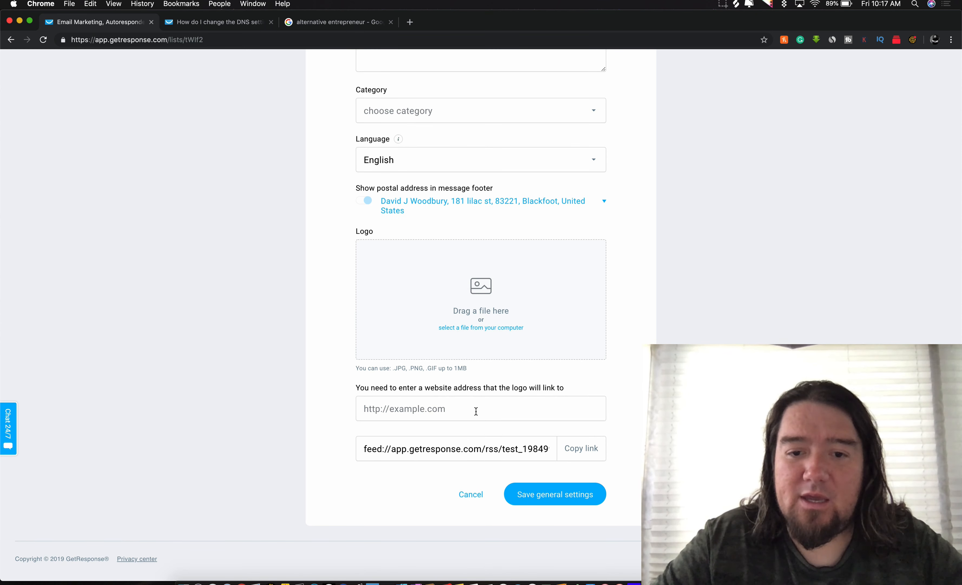
scroll(543, 469, up, 10)
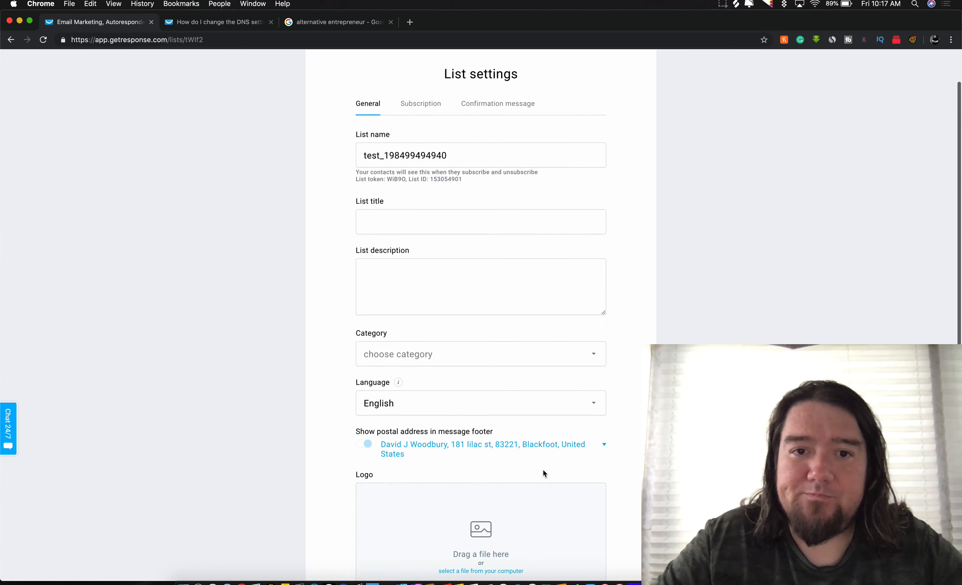
click(402, 122)
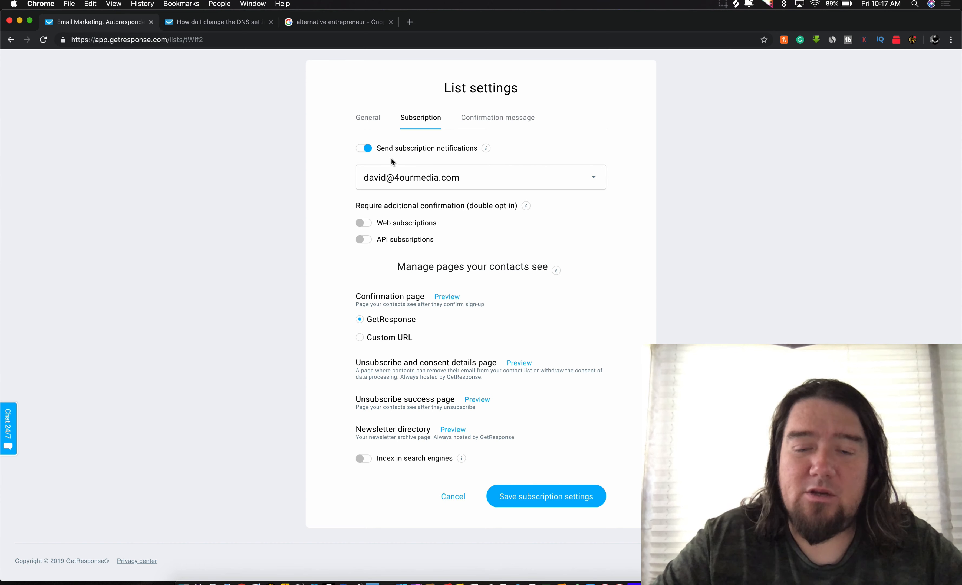
Step: Open the Confirmation message settings and check the From addresses, keeping the current sender
scroll(382, 180, down, 1)
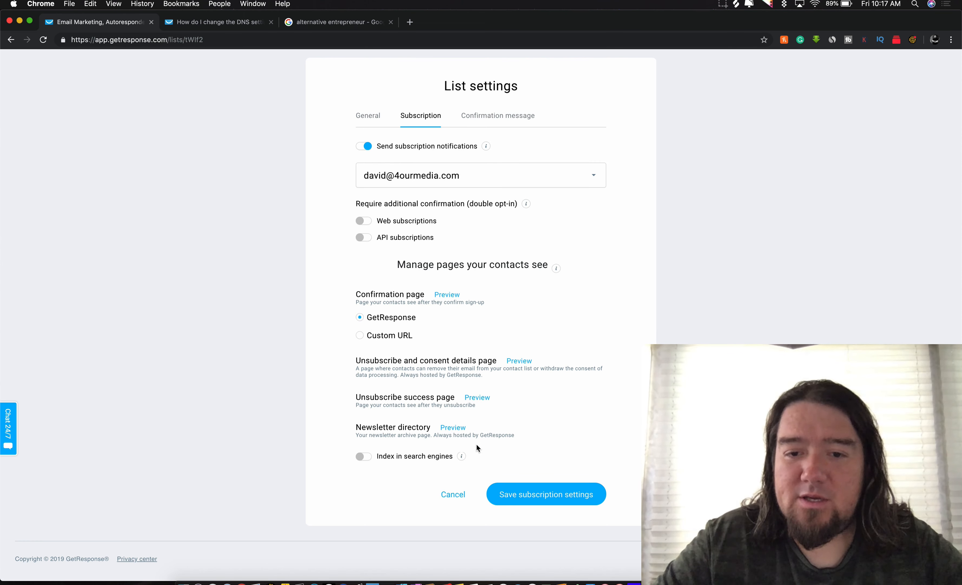
scroll(458, 286, up, 2)
mouse_move(495, 177)
click(511, 154)
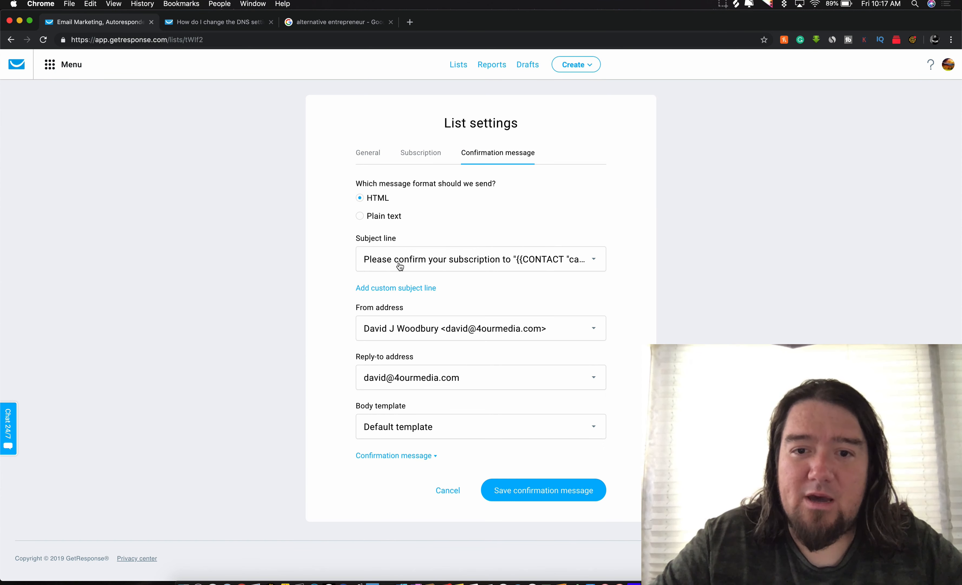
click(391, 334)
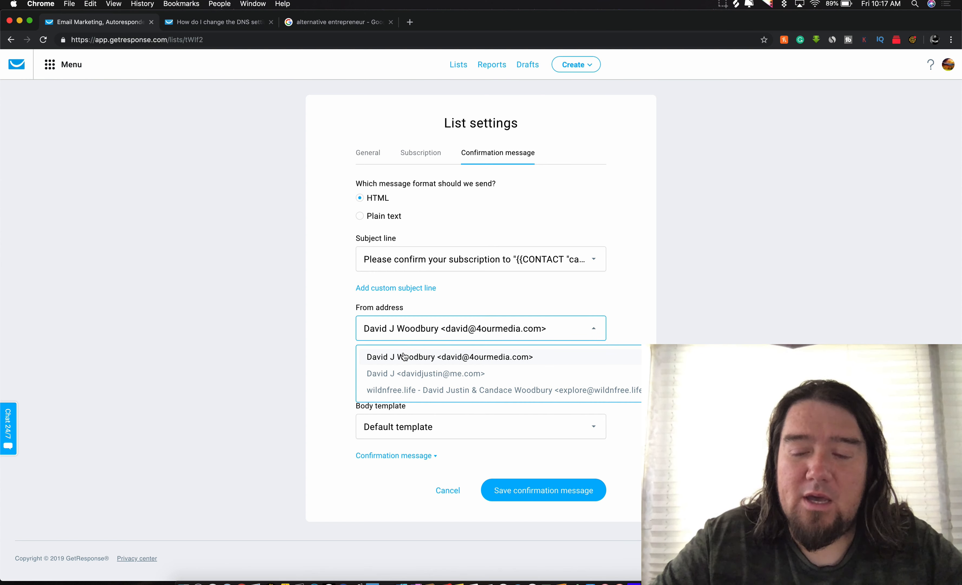
click(456, 329)
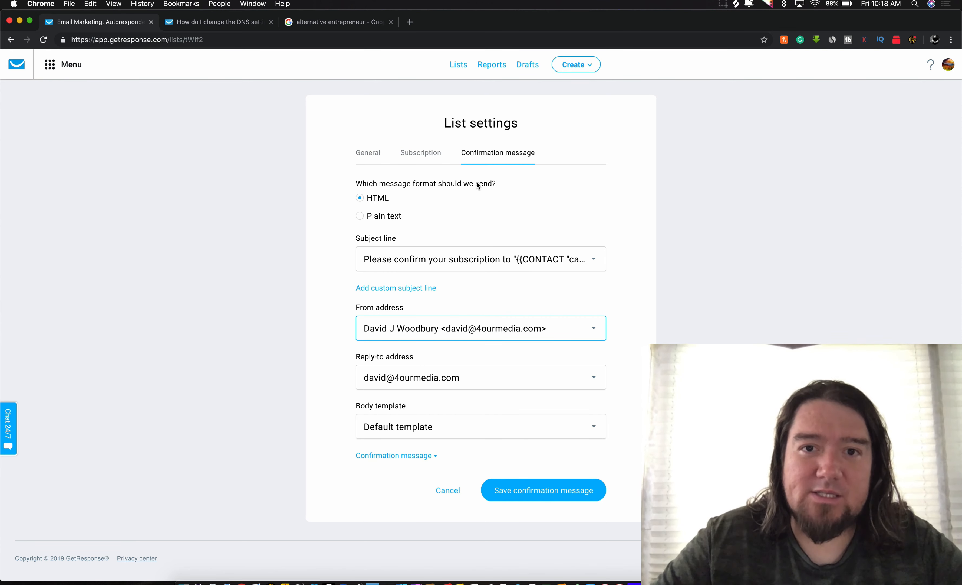
click(52, 65)
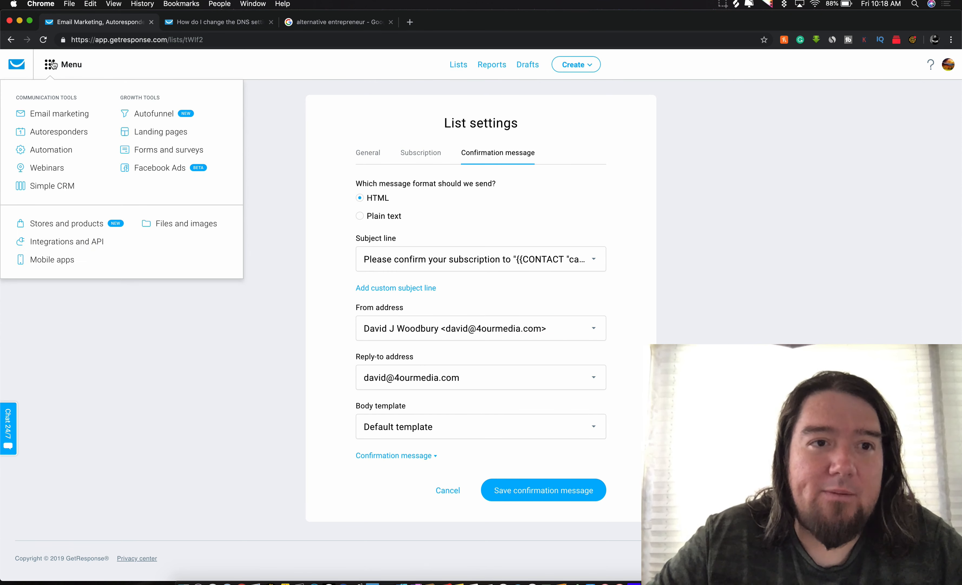
click(47, 134)
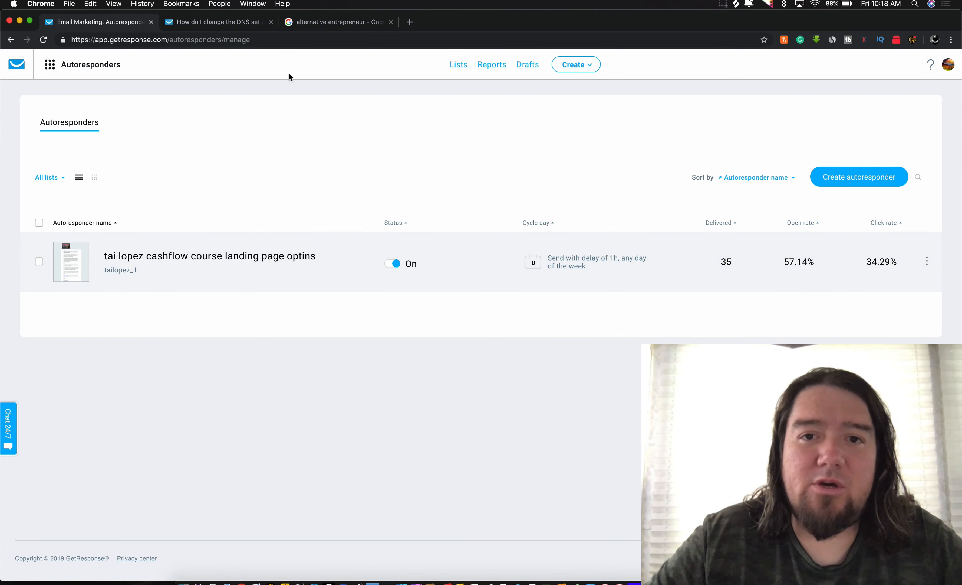
click(872, 177)
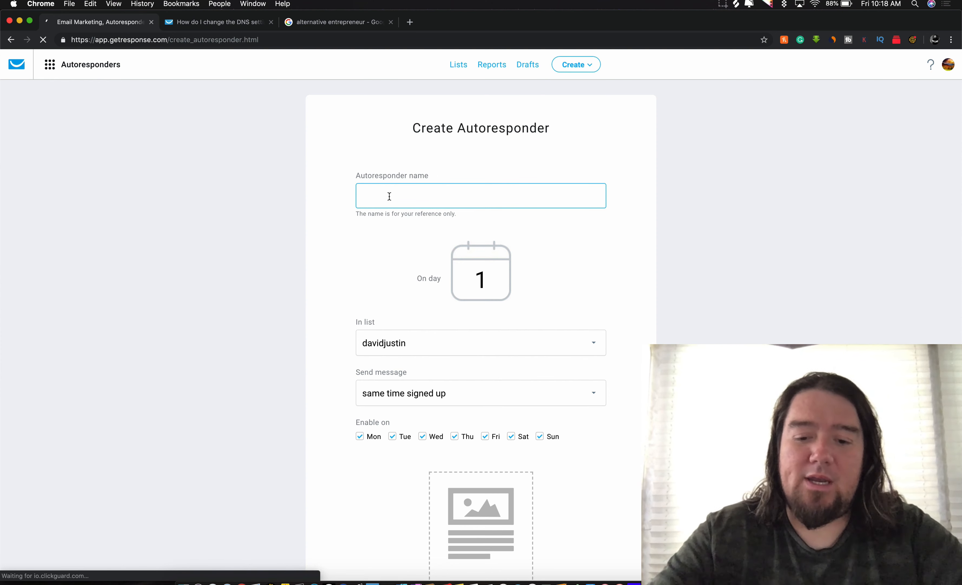
text(test)
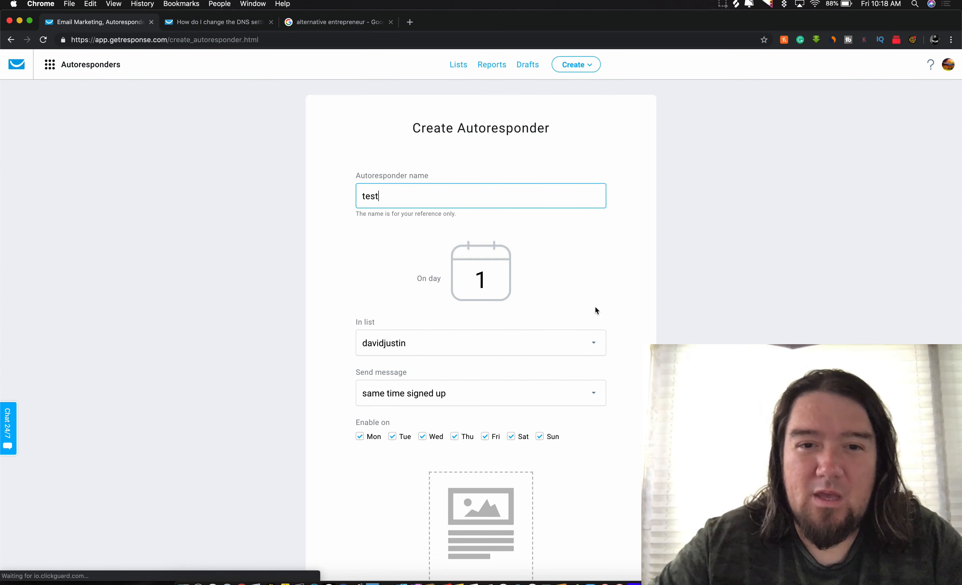
text( list)
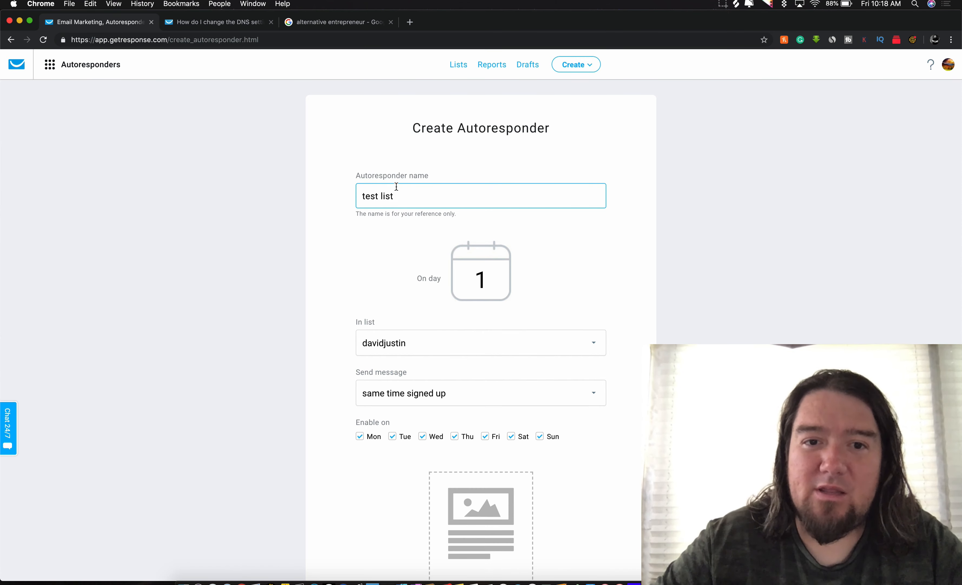
scroll(531, 312, down, 3)
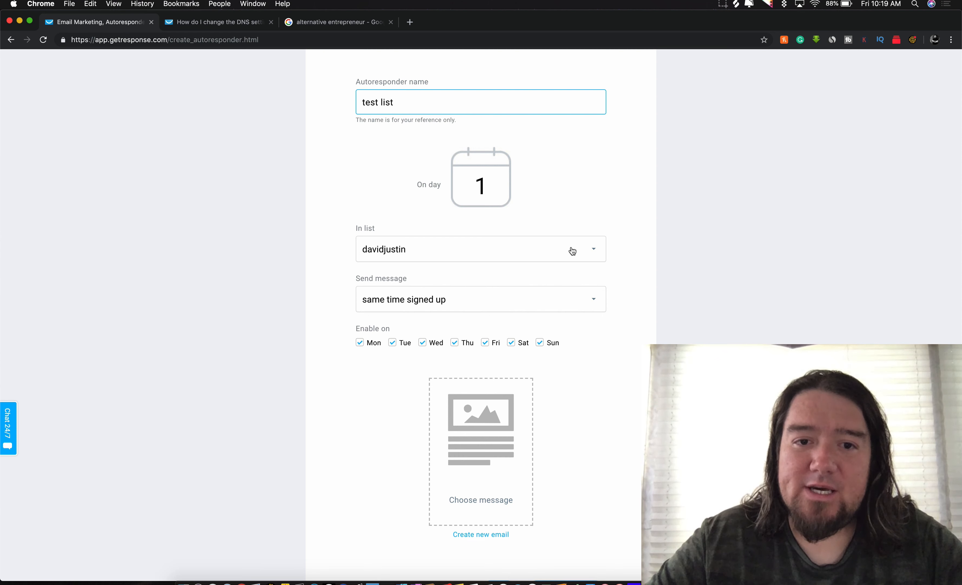
click(436, 257)
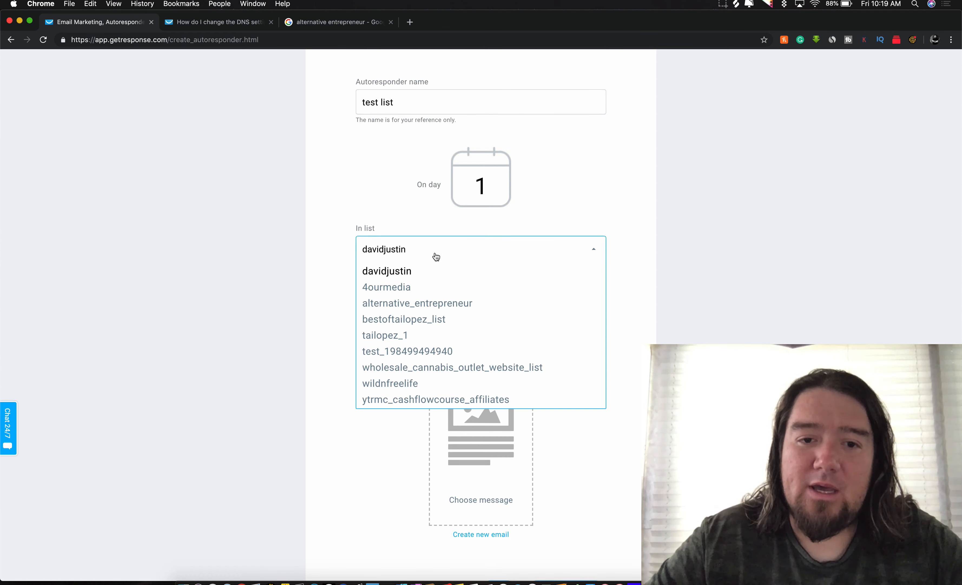
click(384, 352)
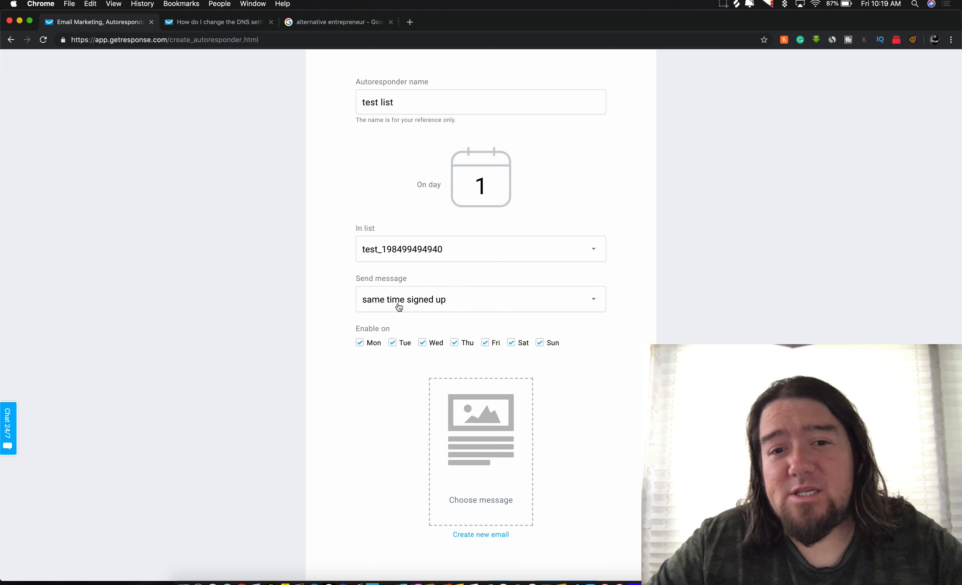
Step: Set the autoresponder to send immediately on day 0
double_click(484, 180)
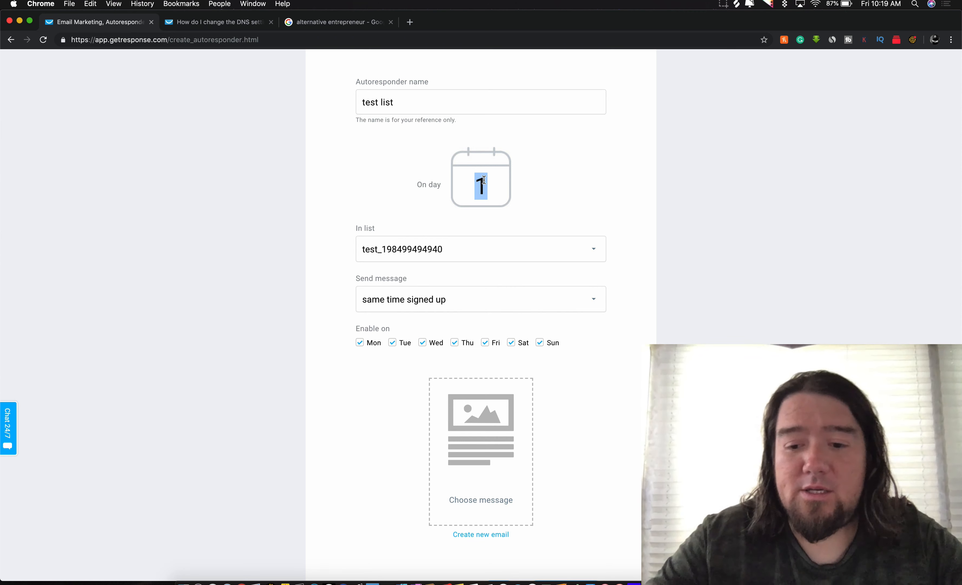
text(0)
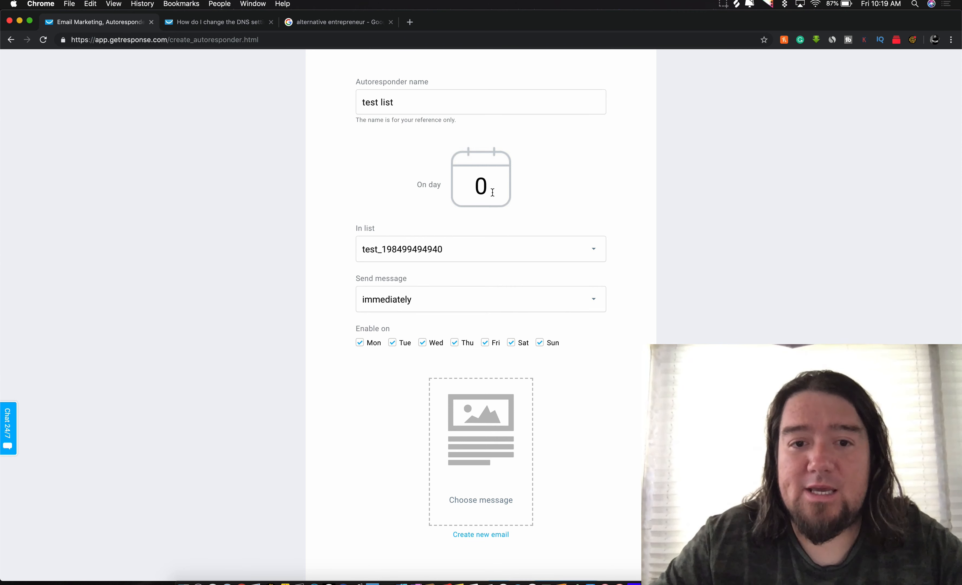
click(389, 305)
click(379, 304)
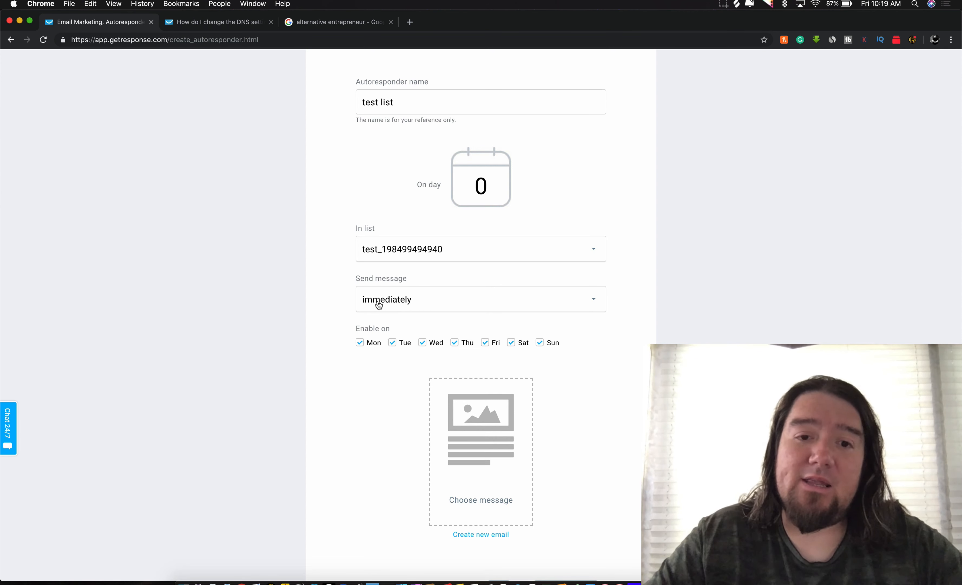
scroll(379, 304, down, 3)
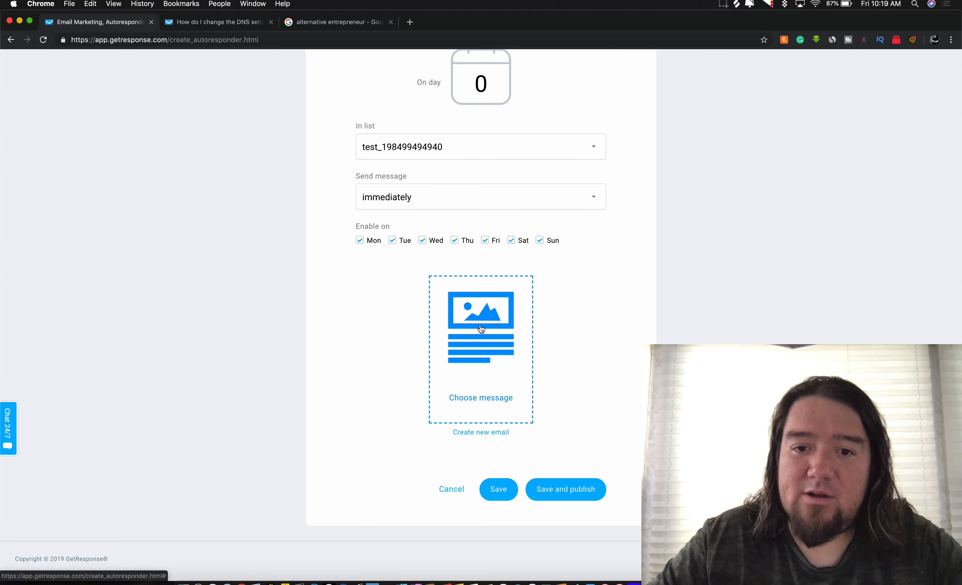
Step: Start a new email for the autoresponder and name it 'test mail 1'
click(481, 433)
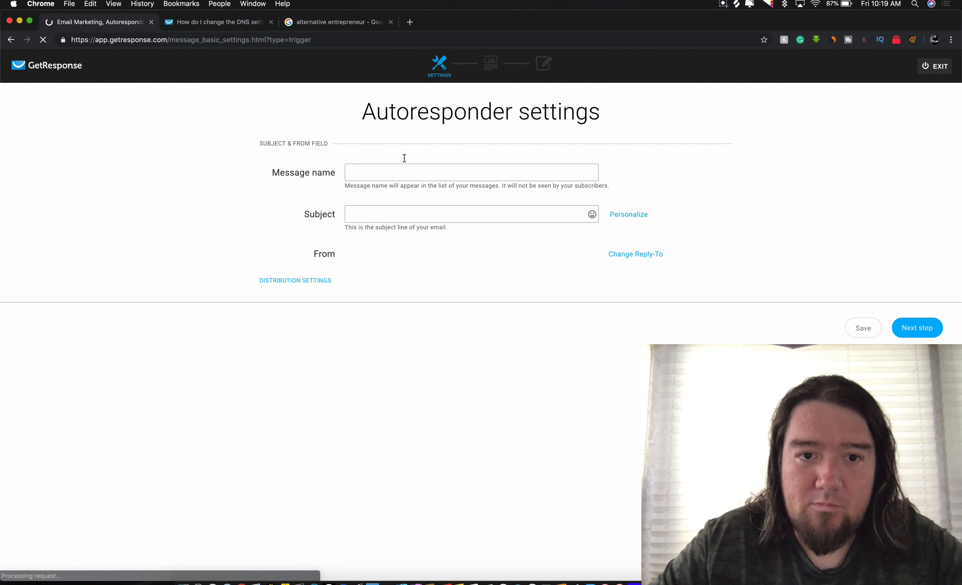
click(368, 176)
text(test)
key(Tab)
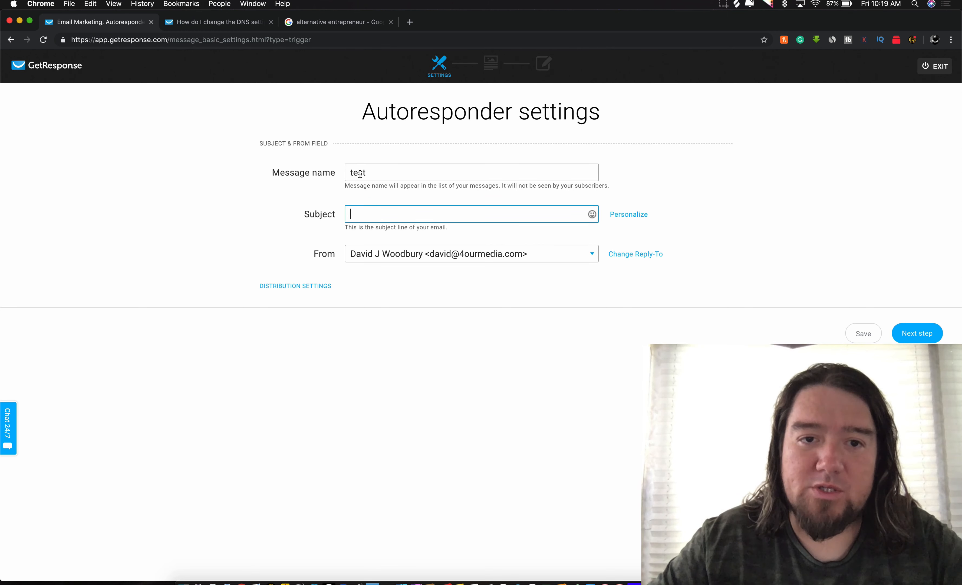
click(377, 174)
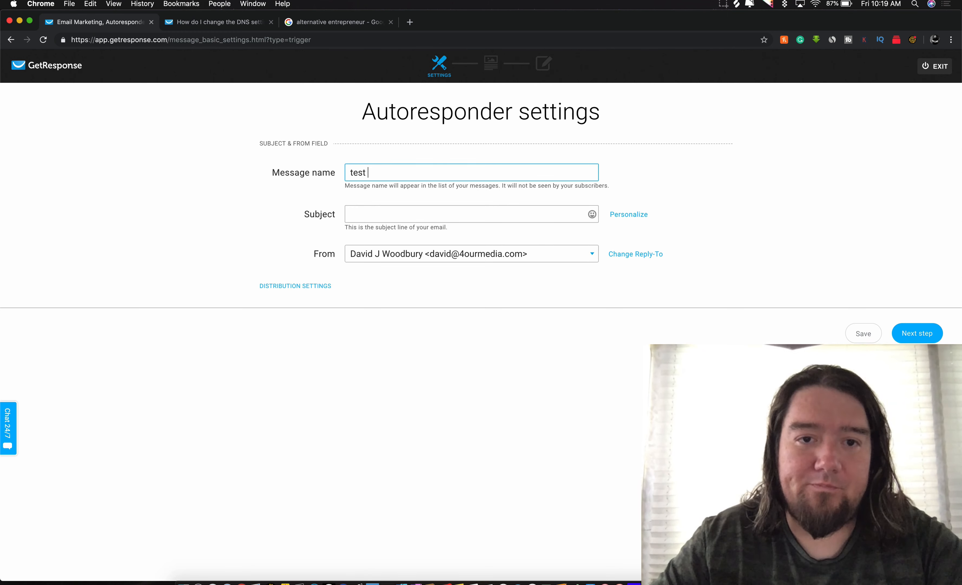
text(mail 1)
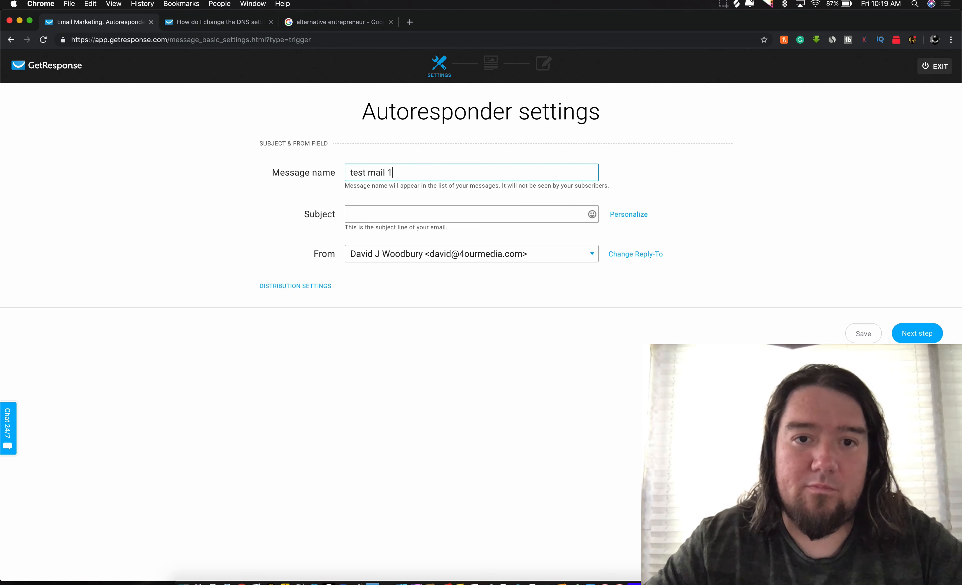
click(380, 214)
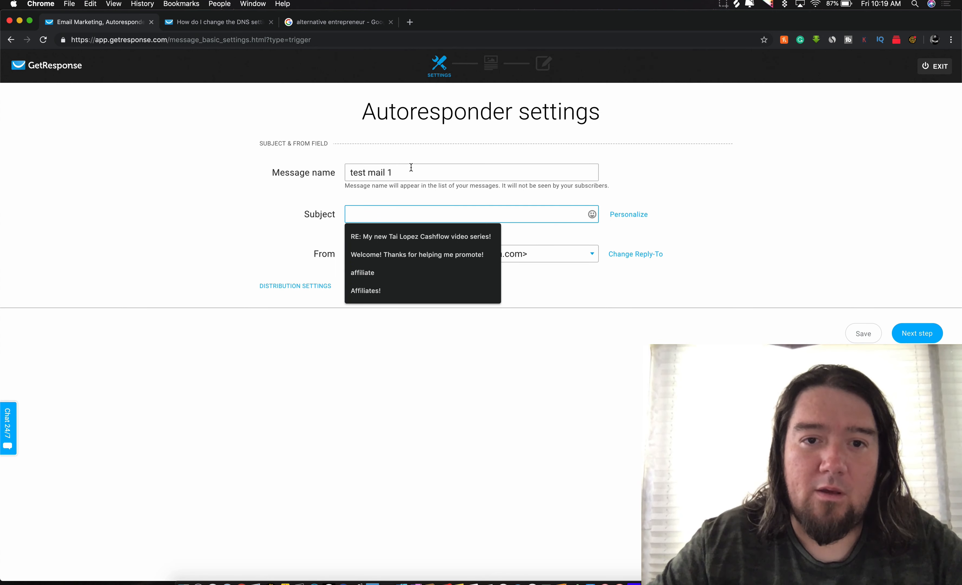
click(403, 171)
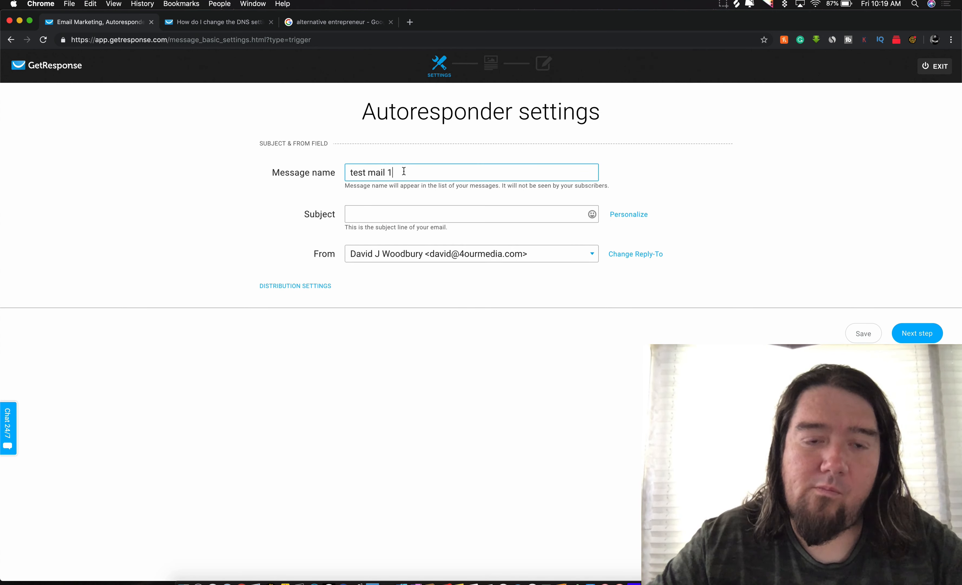
triple_click(403, 171)
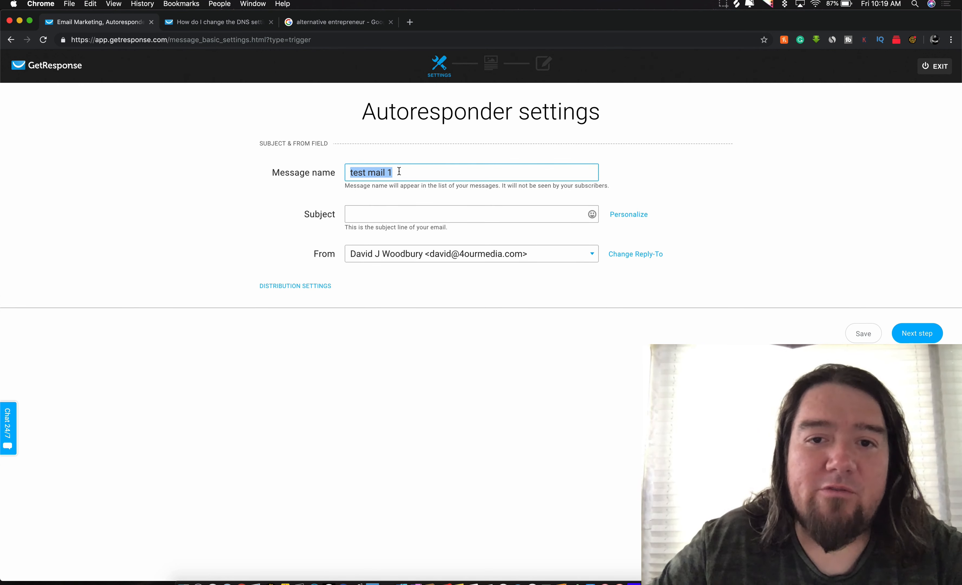
click(399, 171)
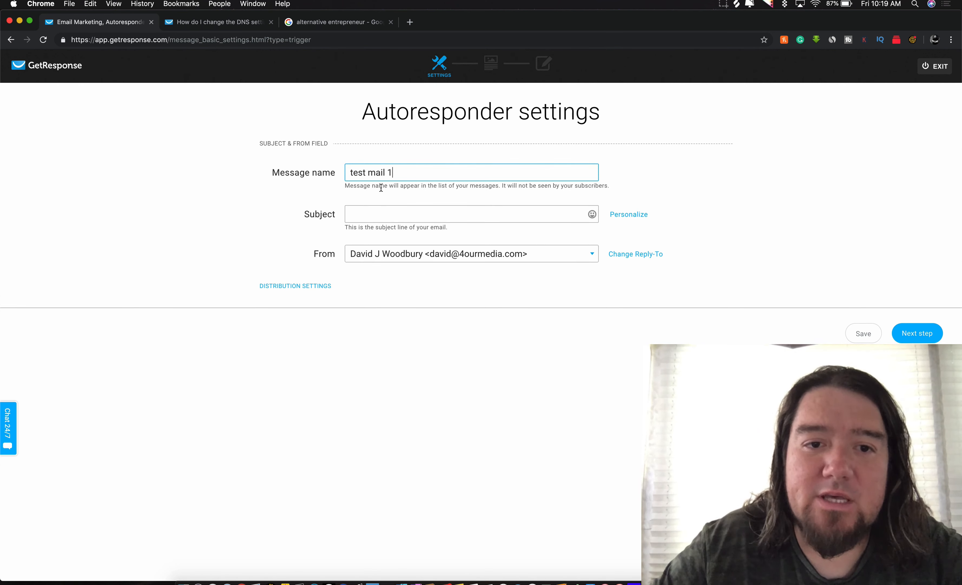
Step: Enter the subject 'take a look! thanks for subbing!' and continue to template selection
click(365, 211)
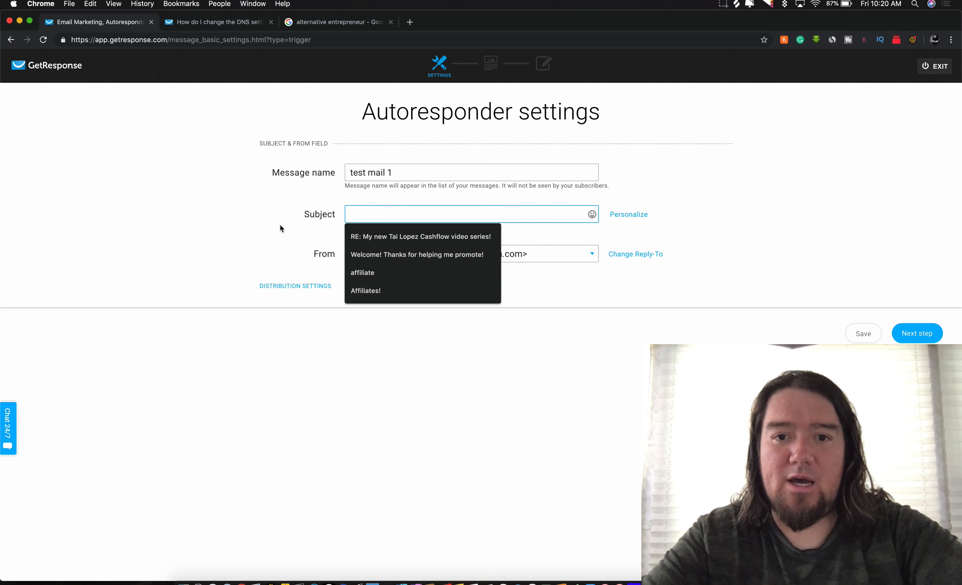
text(take a)
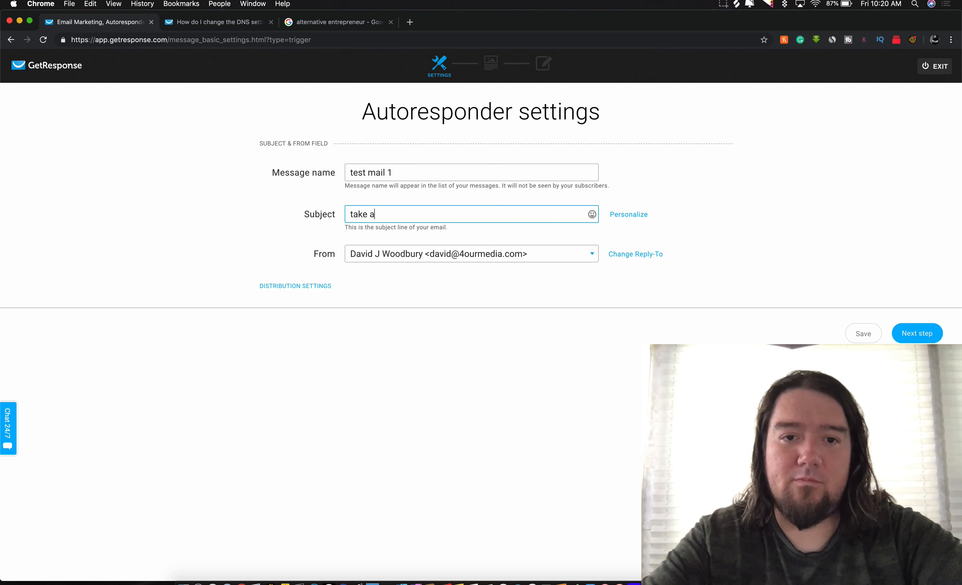
text( look! )
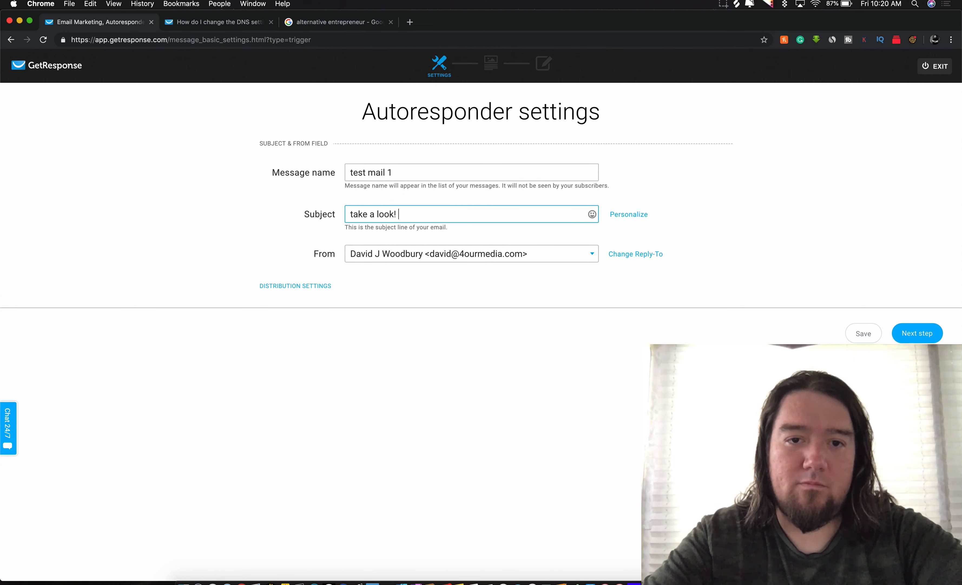
text(thanks for subb)
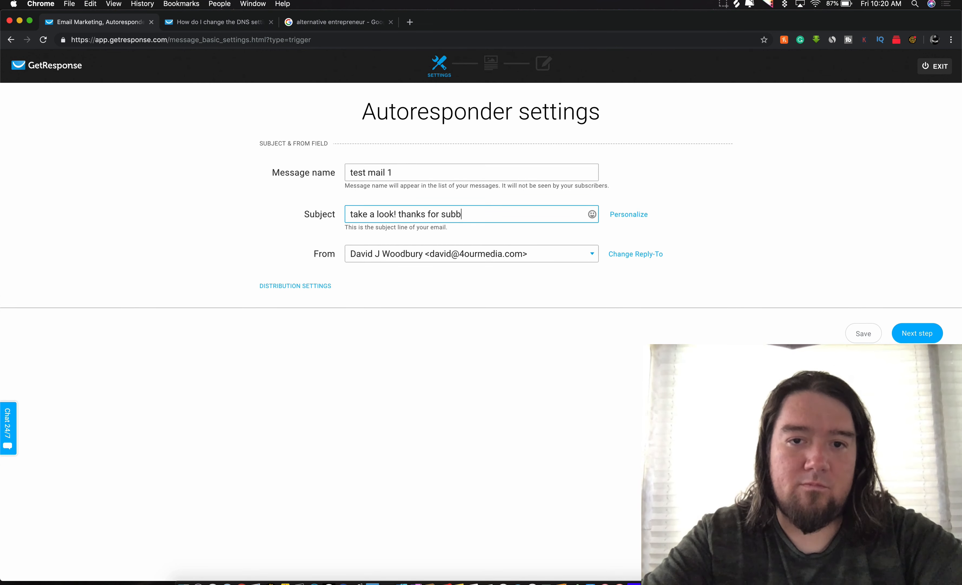
text(ing!)
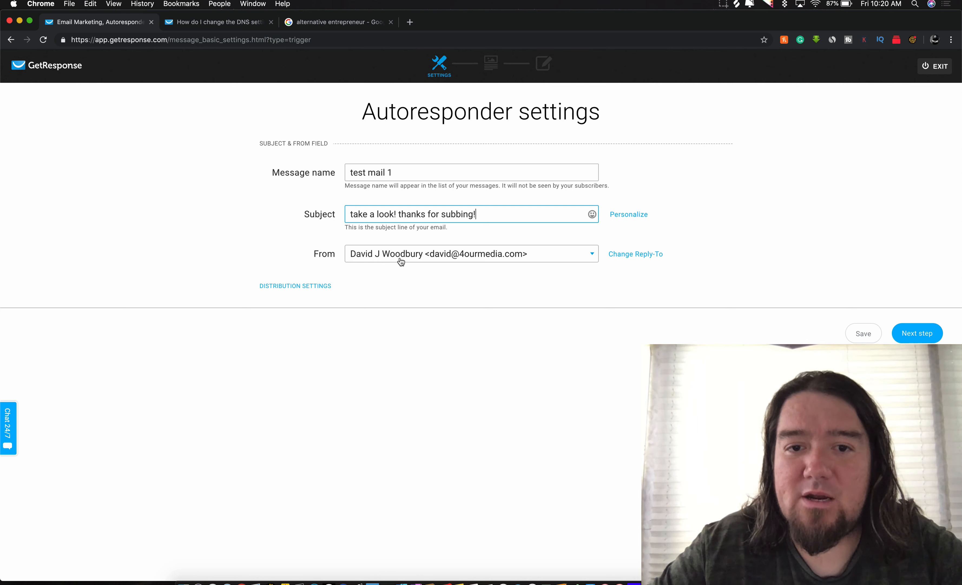
click(928, 338)
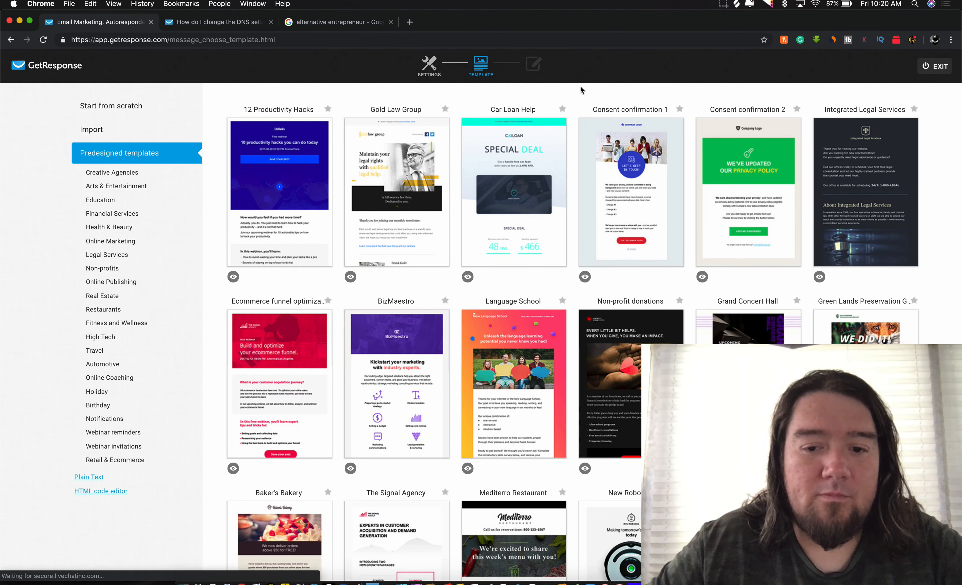
Step: Build the email from the Consent confirmation 2 predesigned template
mouse_move(407, 153)
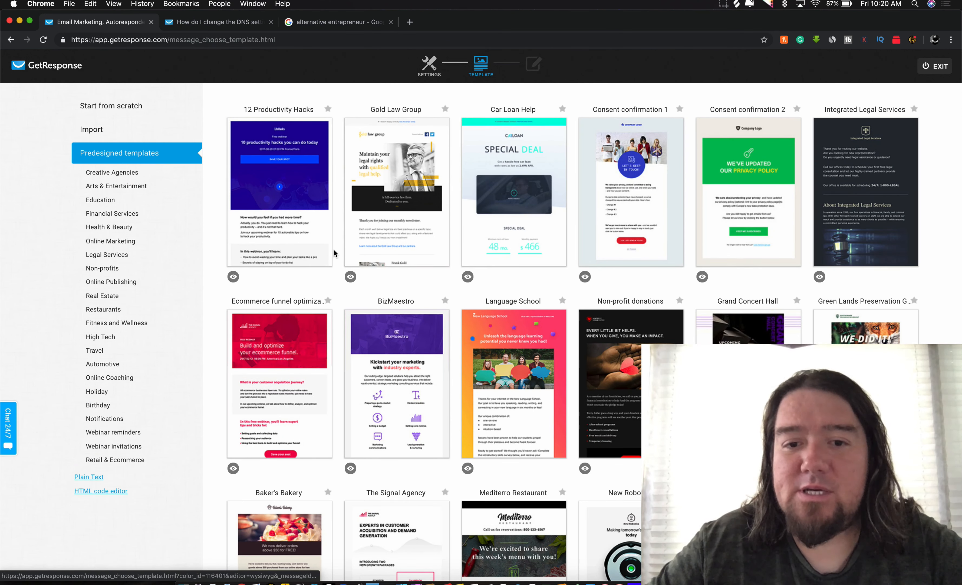
mouse_move(524, 362)
mouse_move(446, 204)
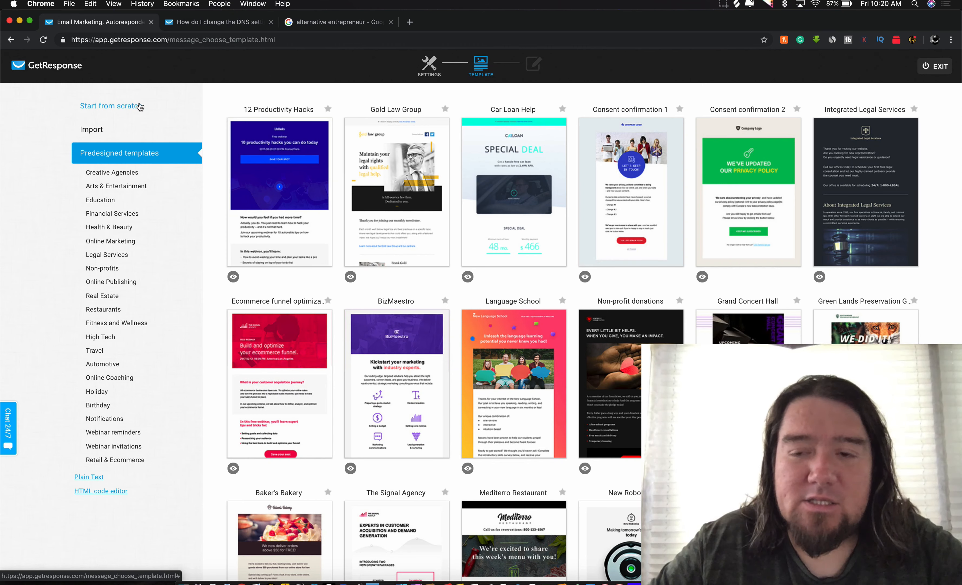
click(753, 190)
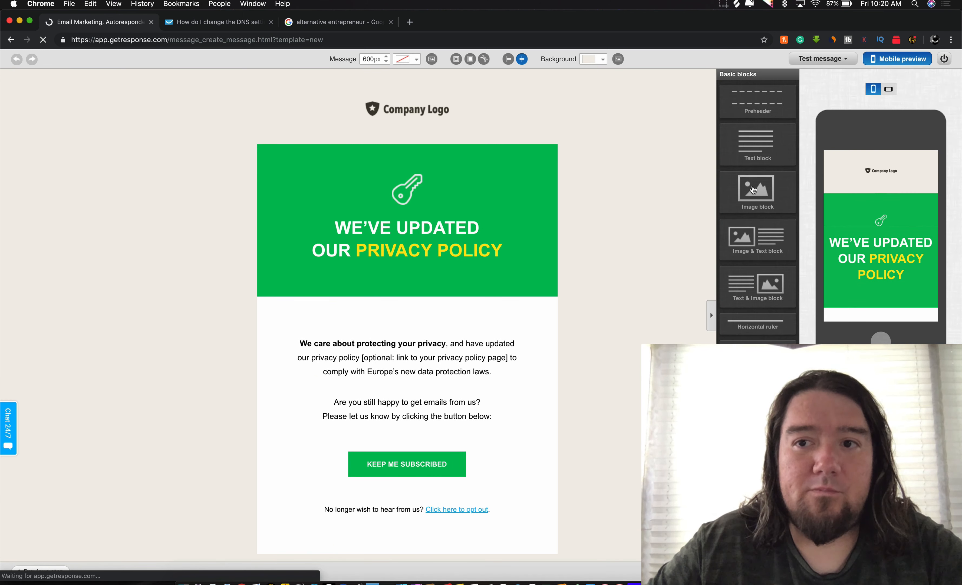
Step: Inspect the header key image and privacy paragraph without changing them
click(403, 191)
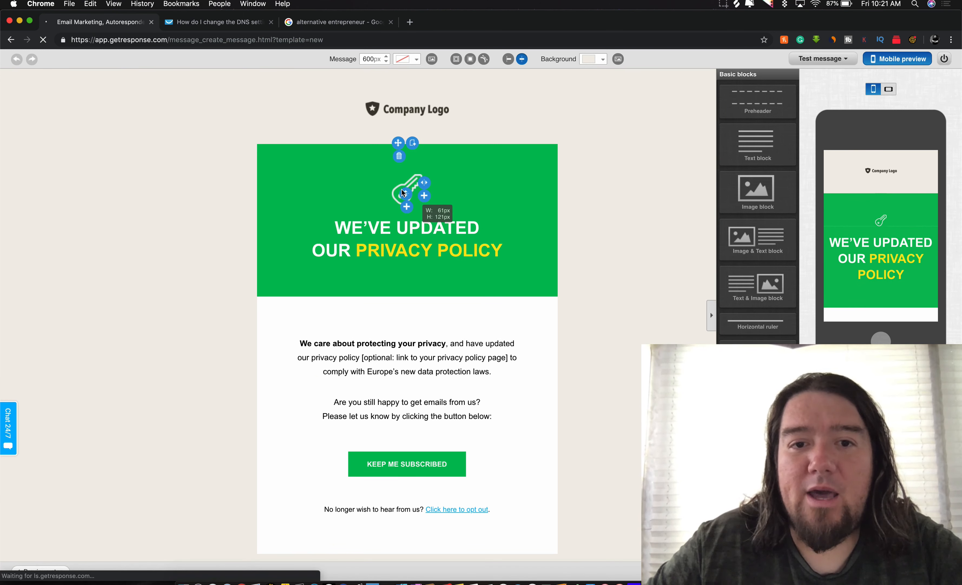
click(414, 174)
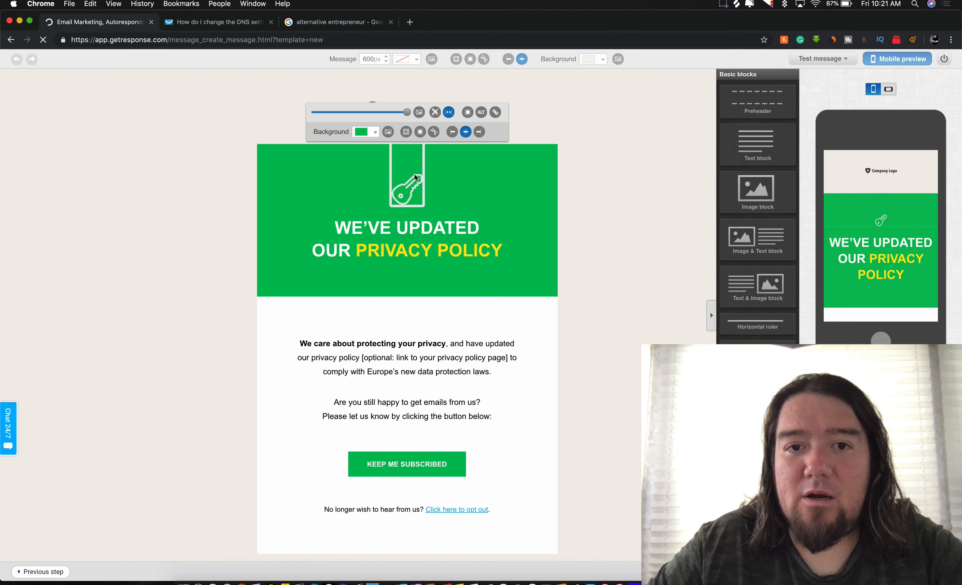
click(420, 113)
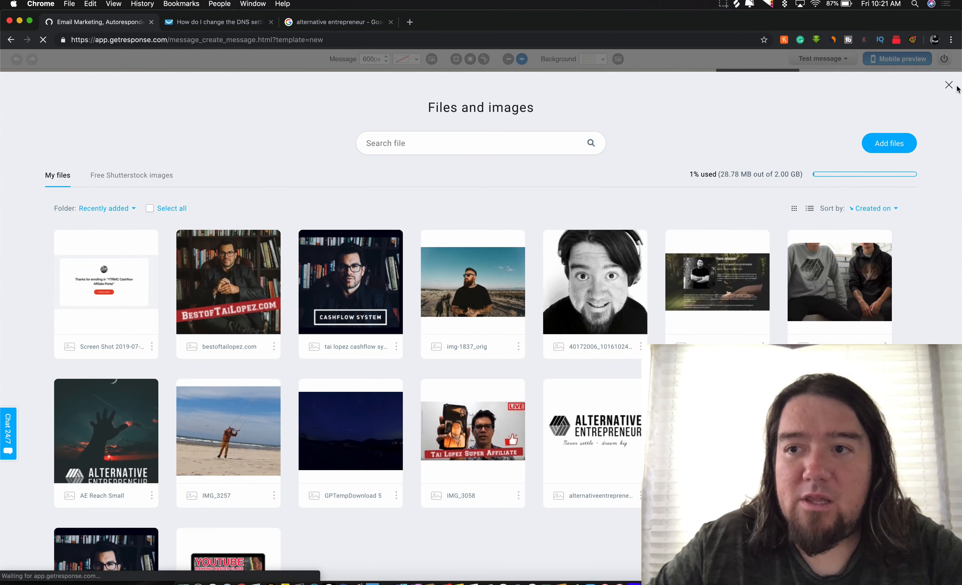
click(950, 86)
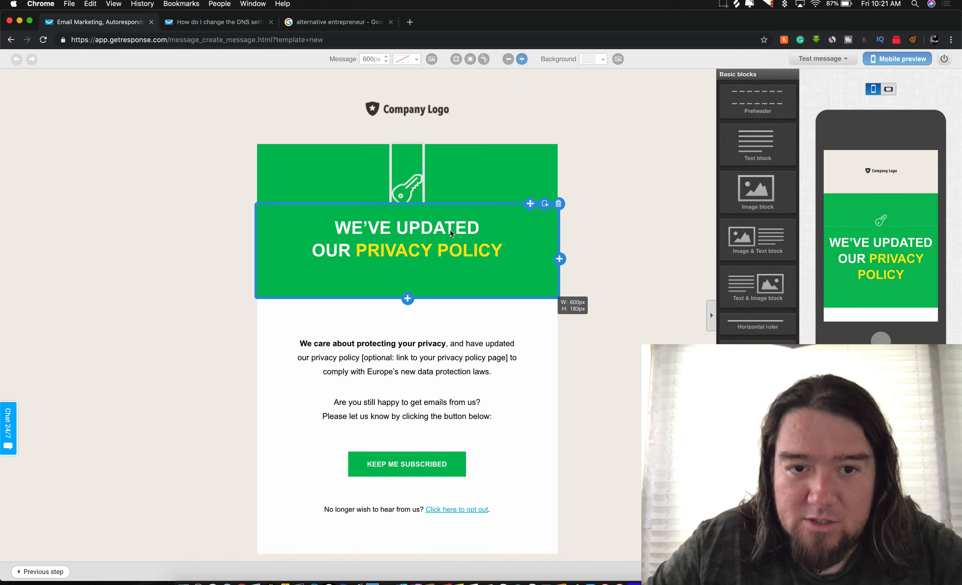
triple_click(419, 382)
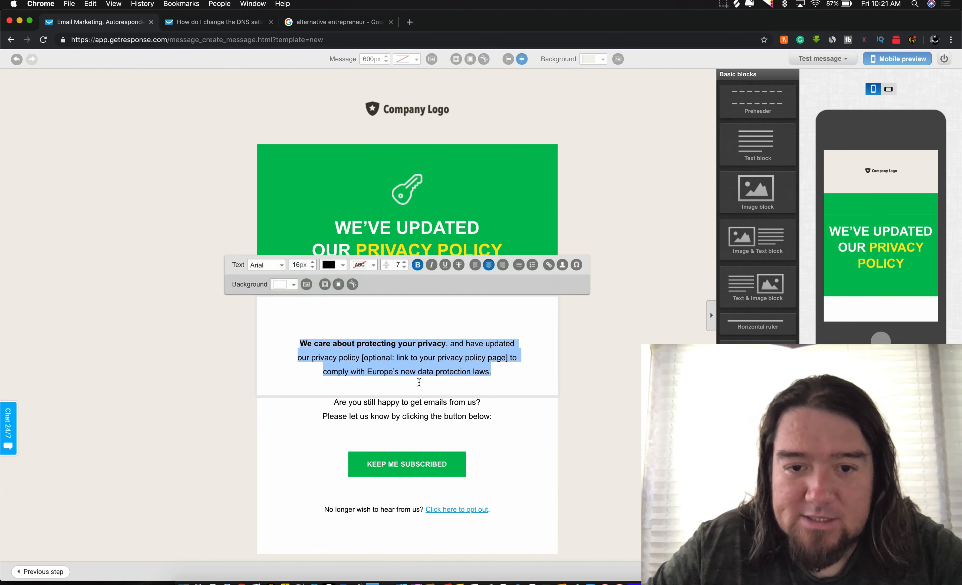
click(595, 340)
scroll(595, 340, down, 2)
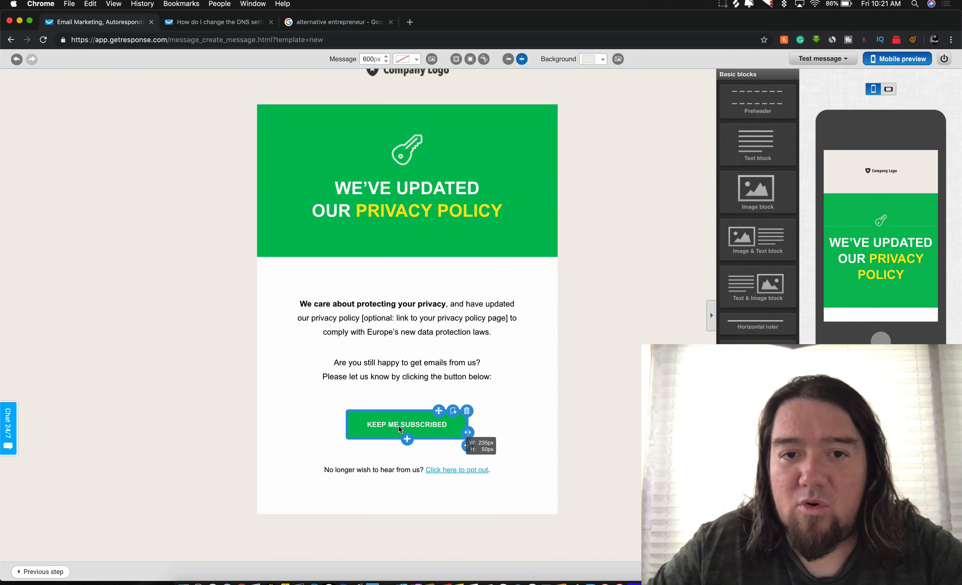
scroll(529, 327, up, 2)
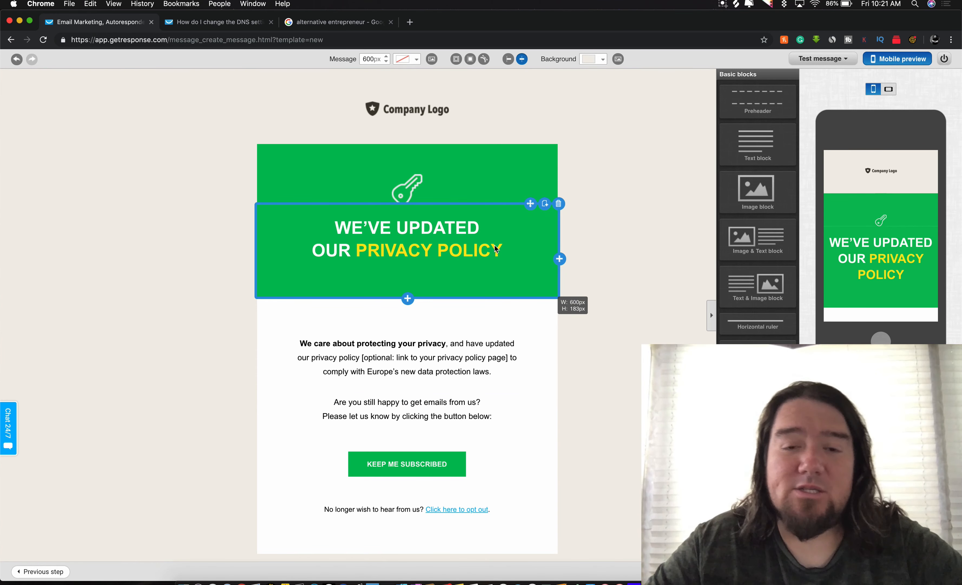
Step: Delete the privacy-policy heading, body text and spacer blocks from the template
click(473, 221)
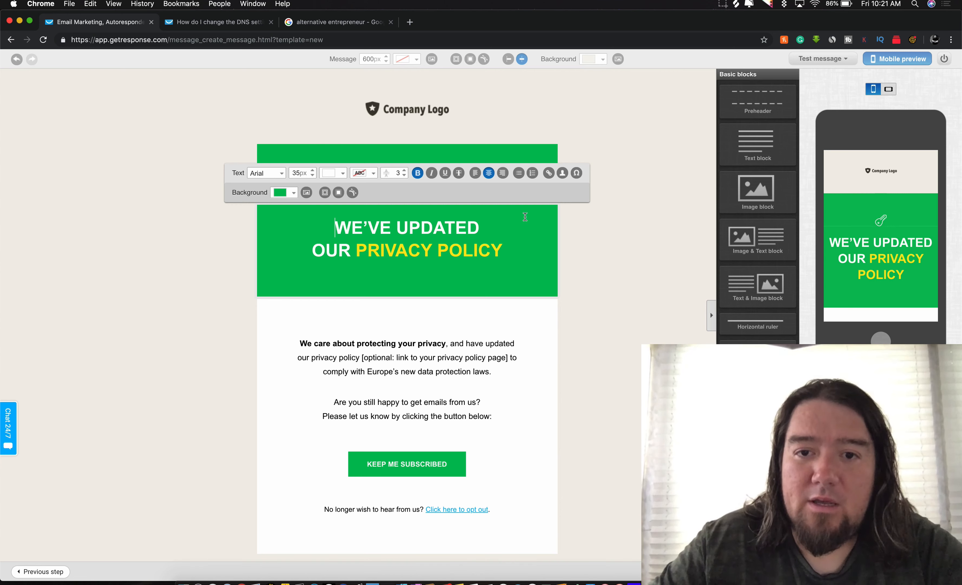
click(542, 348)
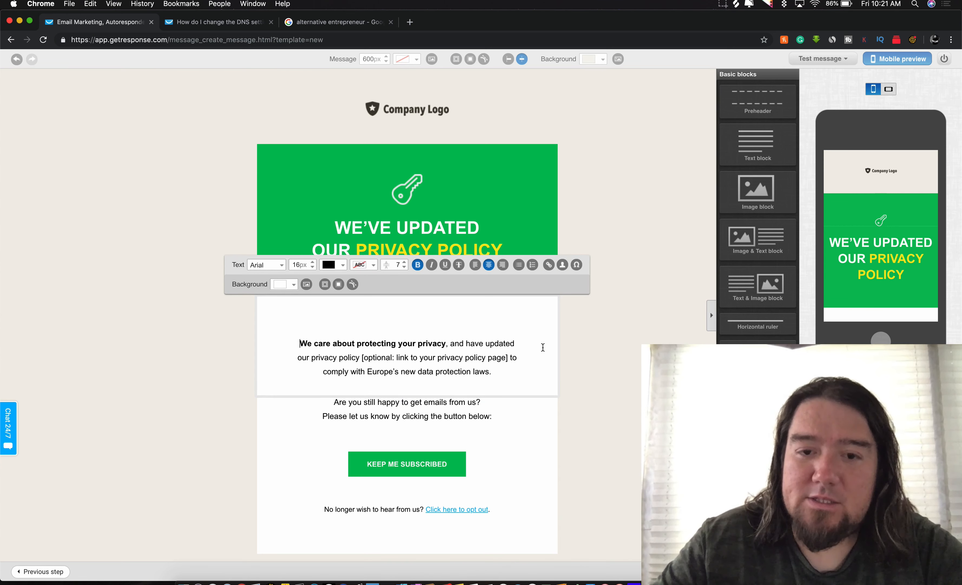
click(532, 230)
click(592, 234)
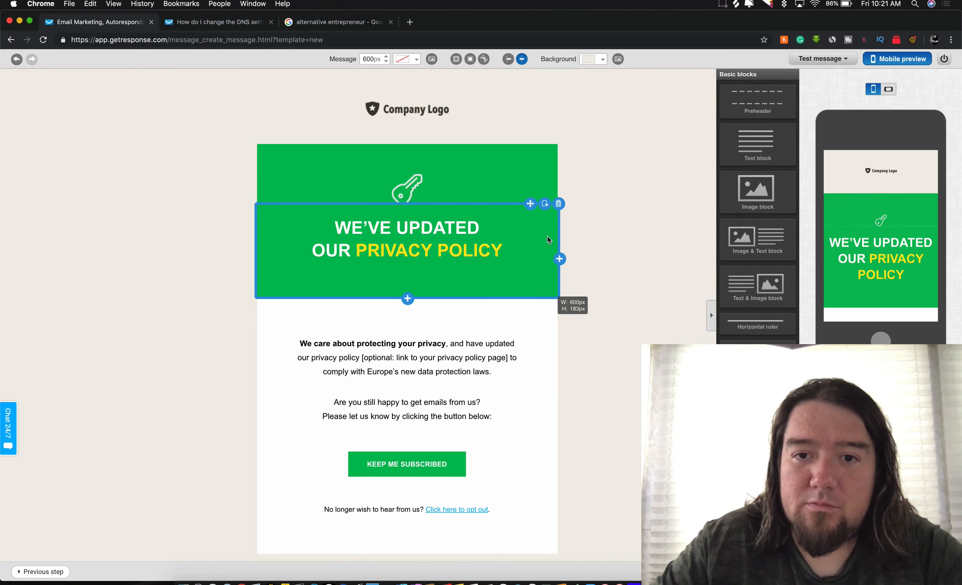
click(559, 204)
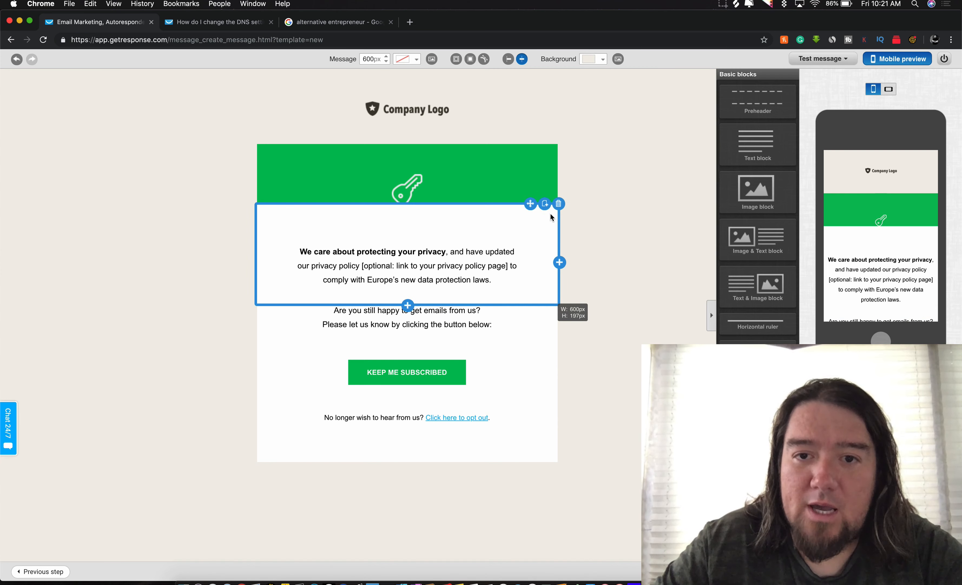
click(558, 204)
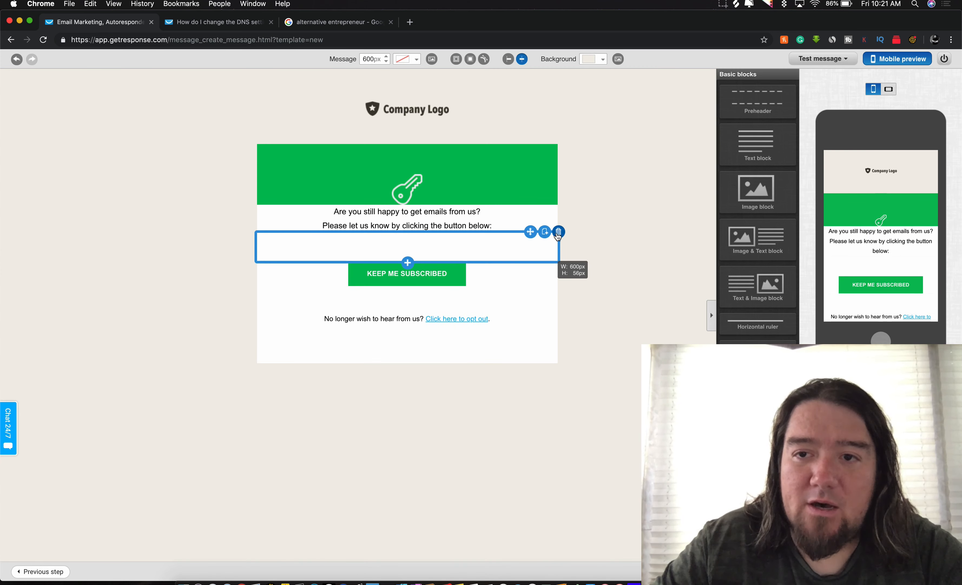
click(558, 230)
Step: Add image blocks below the opt-out line and at the top, then dismiss Test message
drag(757, 191, 405, 308)
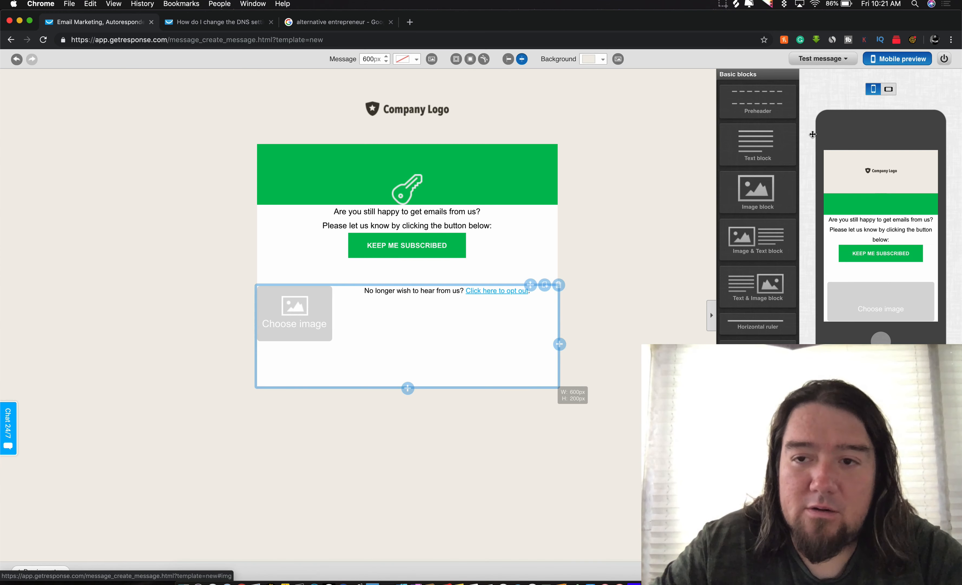
drag(774, 176, 458, 127)
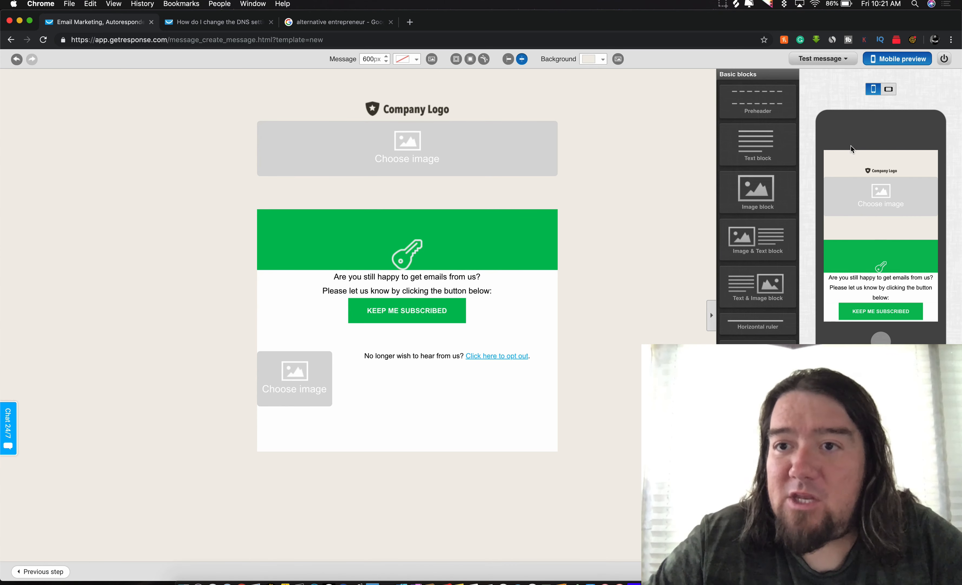
click(839, 61)
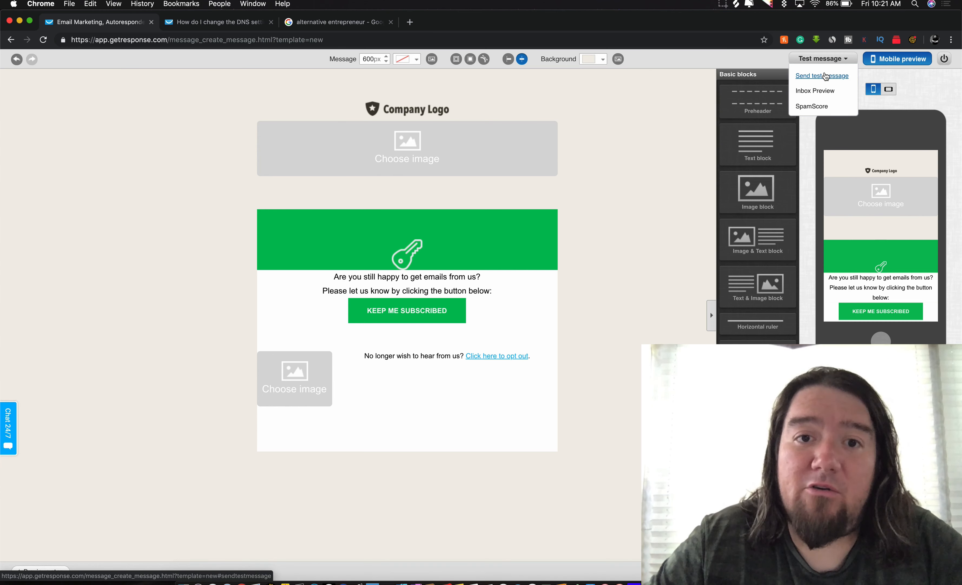
click(805, 76)
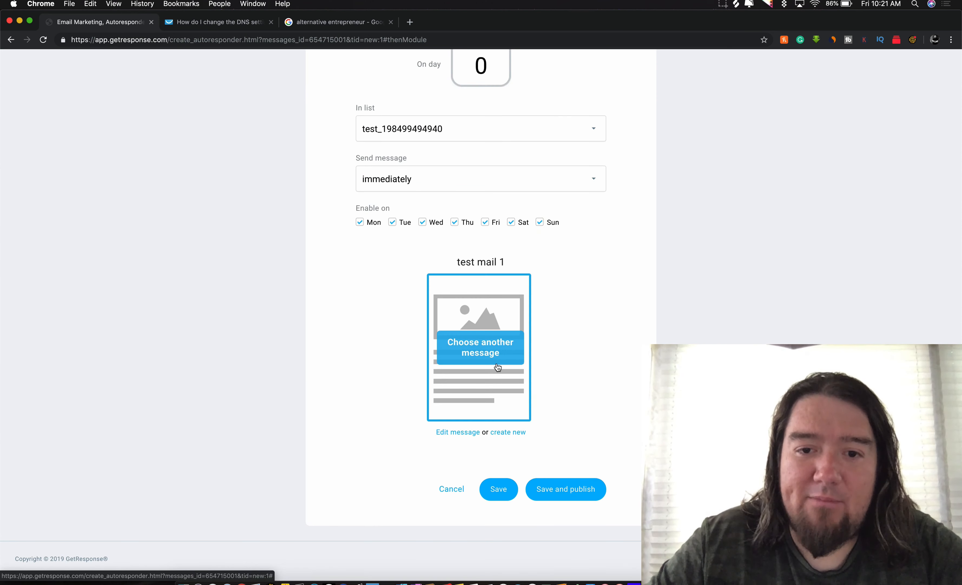
Step: Save and publish the test list autoresponder
scroll(493, 317, up, 10)
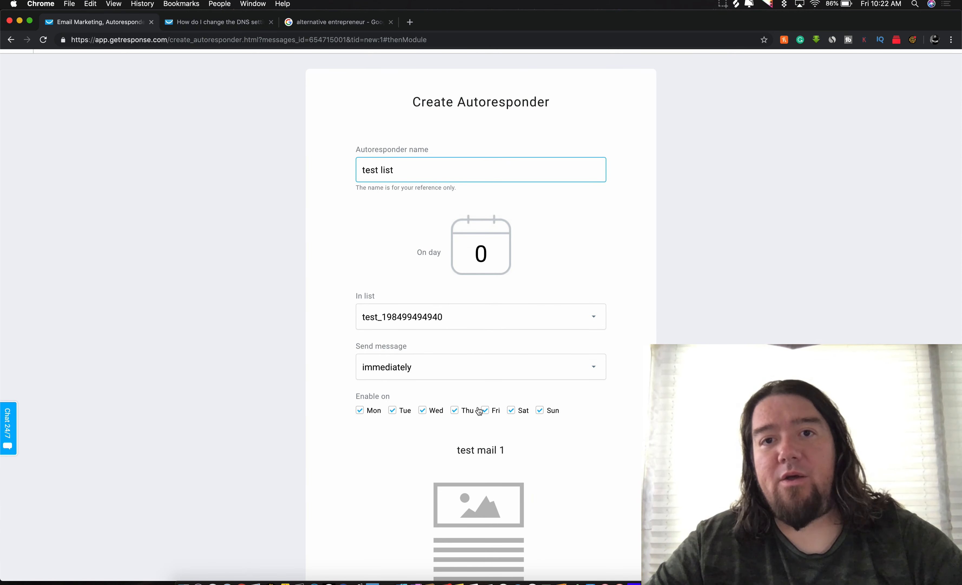
scroll(477, 297, down, 5)
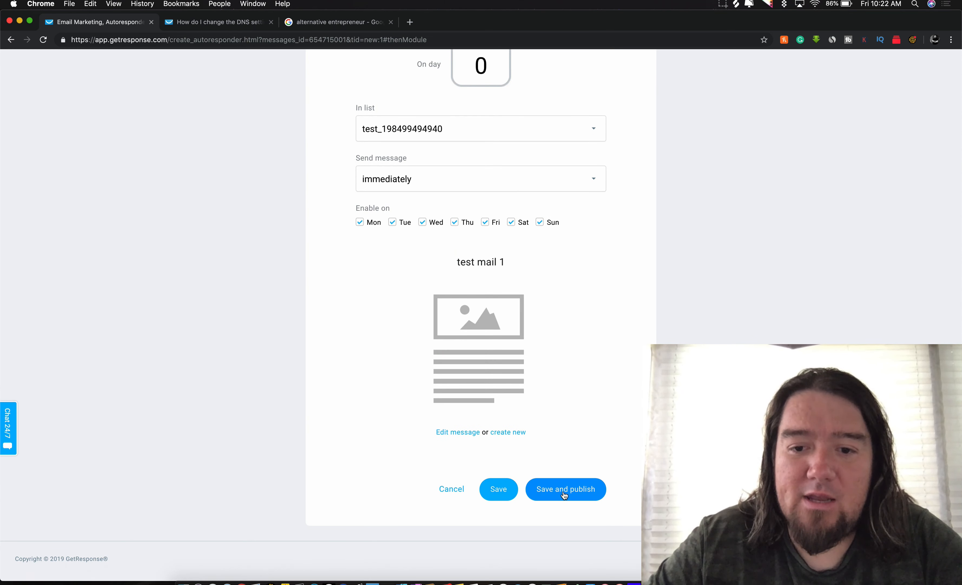
click(564, 495)
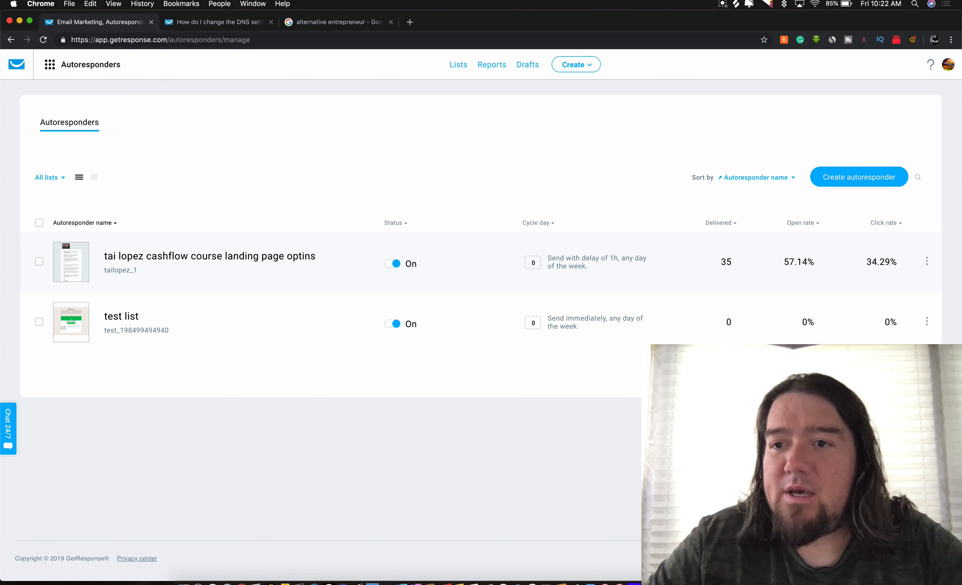
click(854, 178)
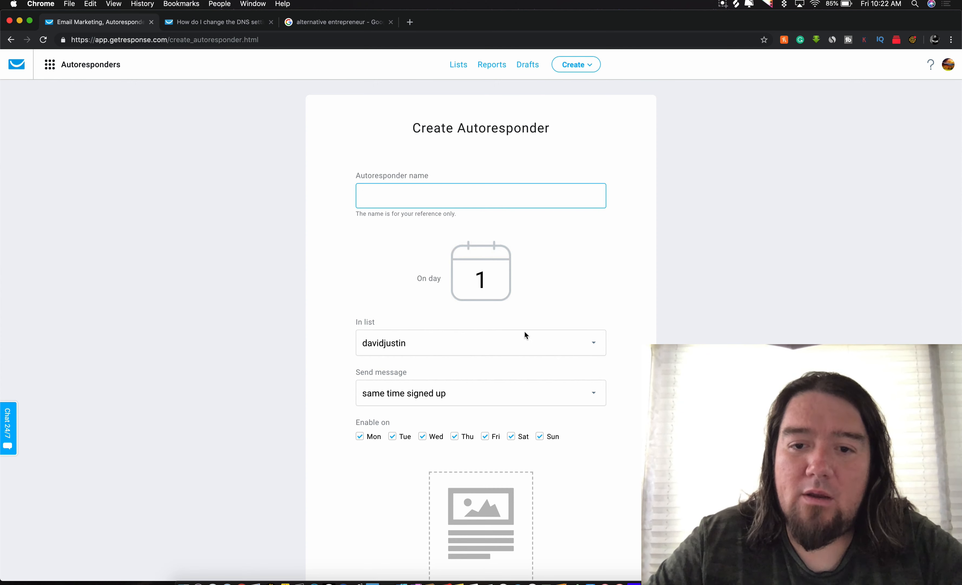
click(529, 342)
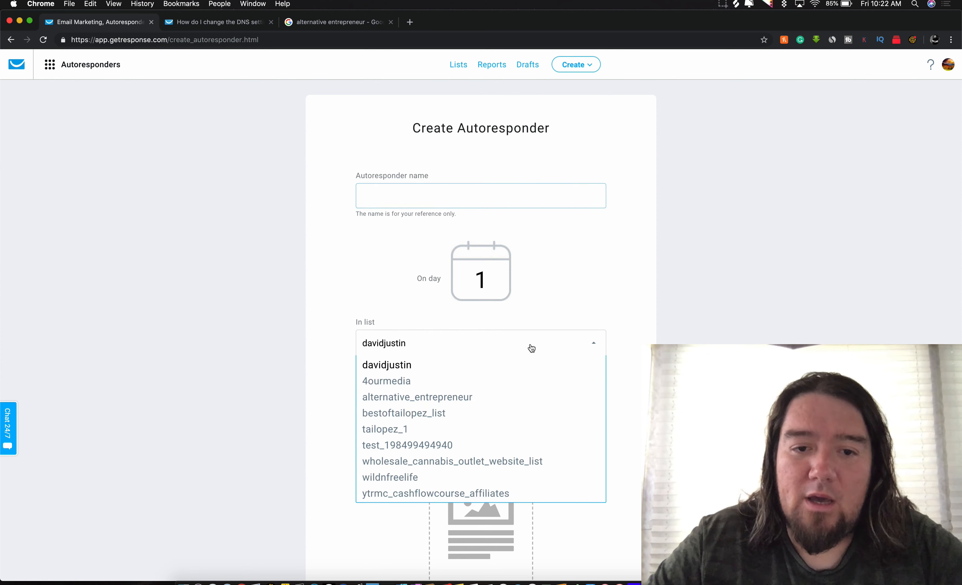
click(404, 444)
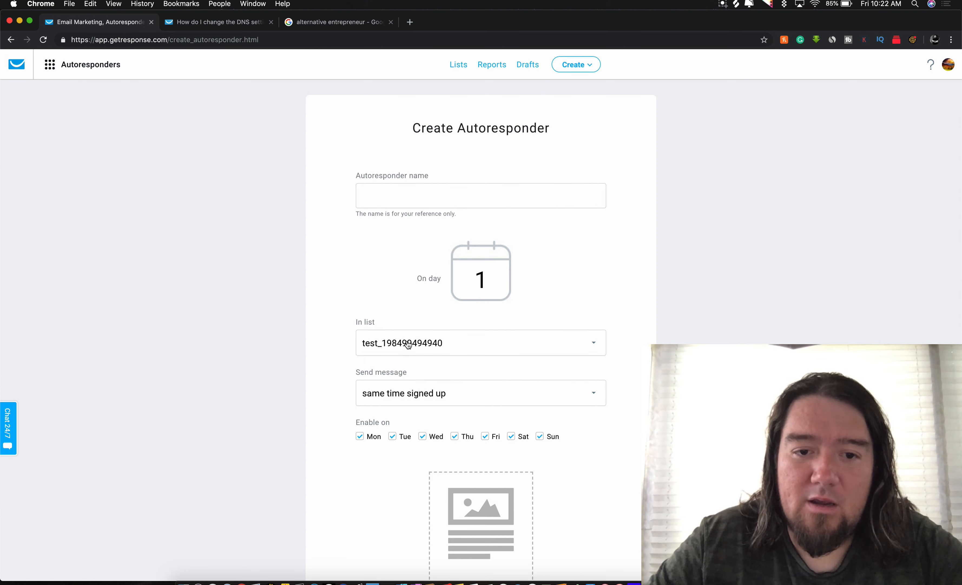
scroll(441, 379, down, 4)
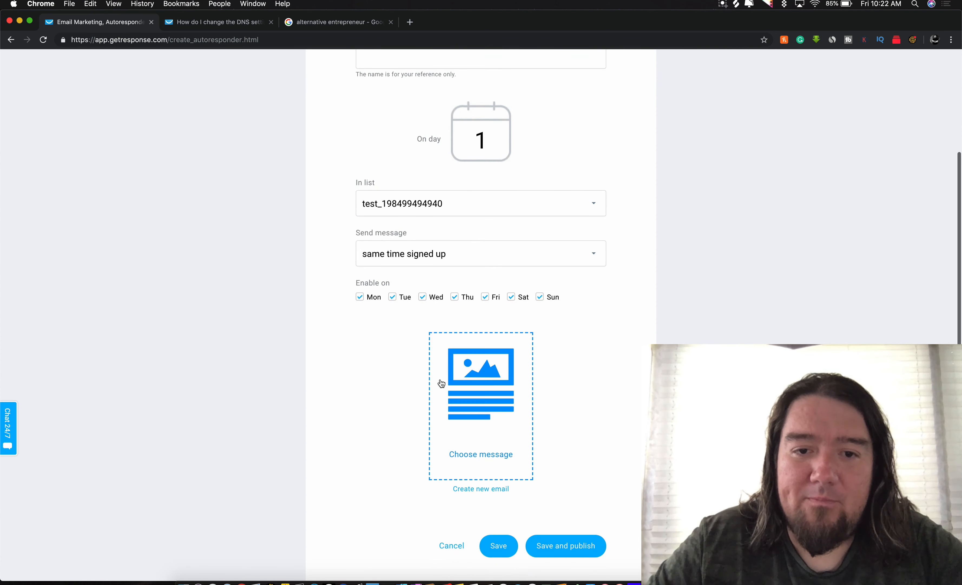
click(421, 254)
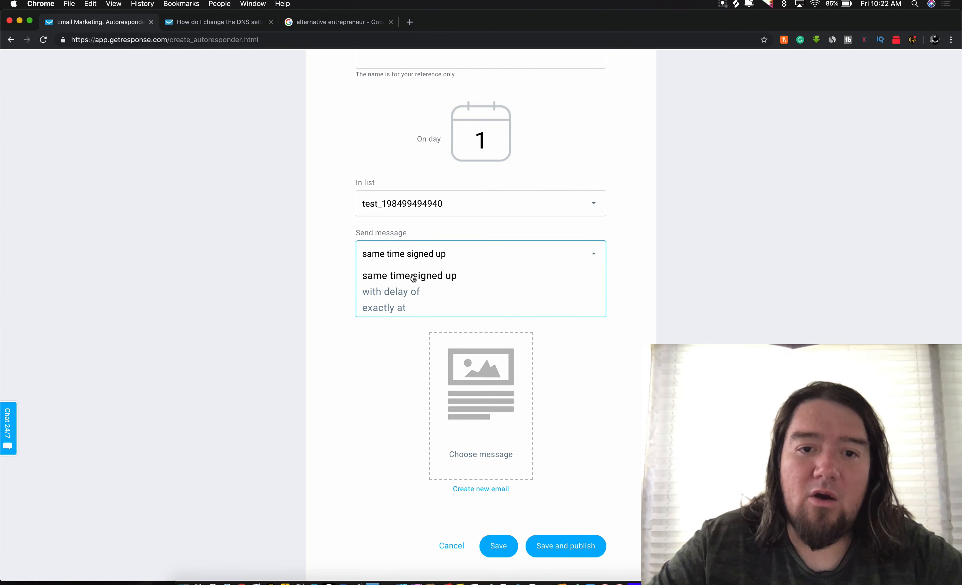
click(392, 308)
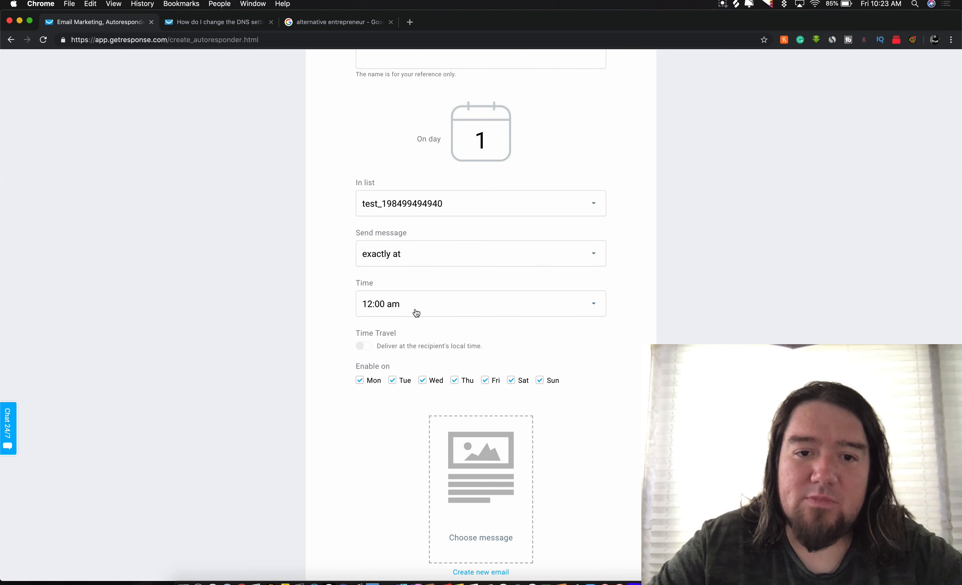
scroll(366, 372, down, 3)
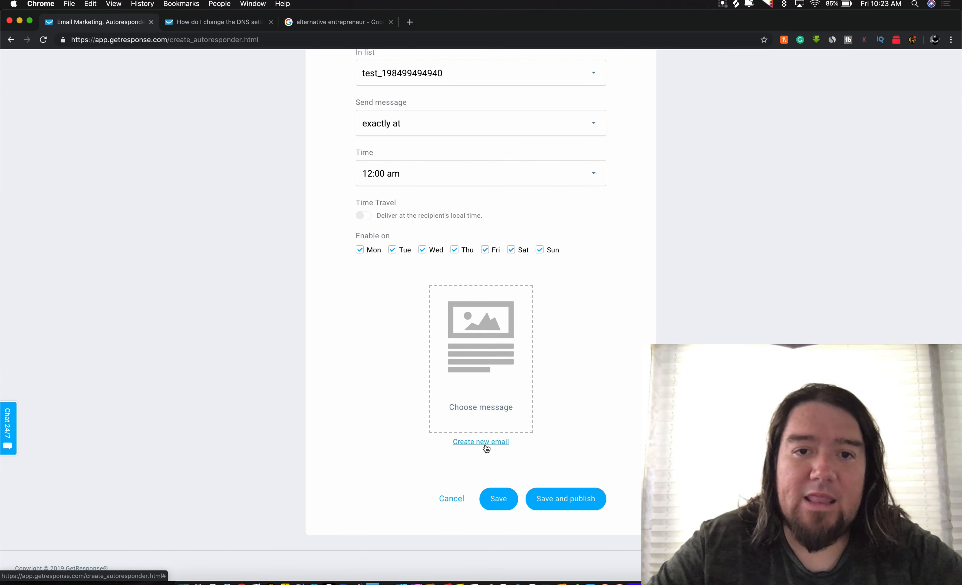
scroll(487, 448, up, 5)
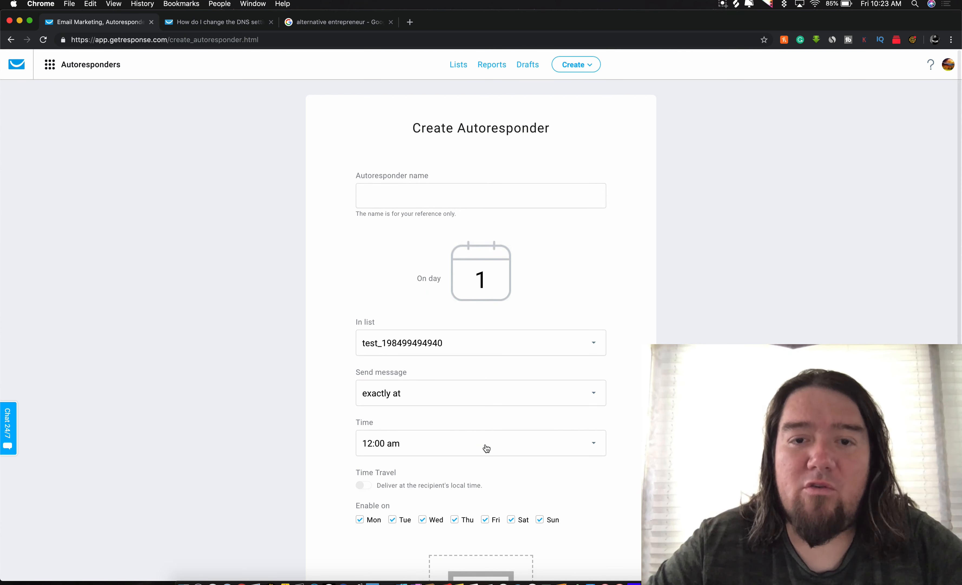
Step: Show the menu of all GetResponse tools from the header's apps grid
click(51, 65)
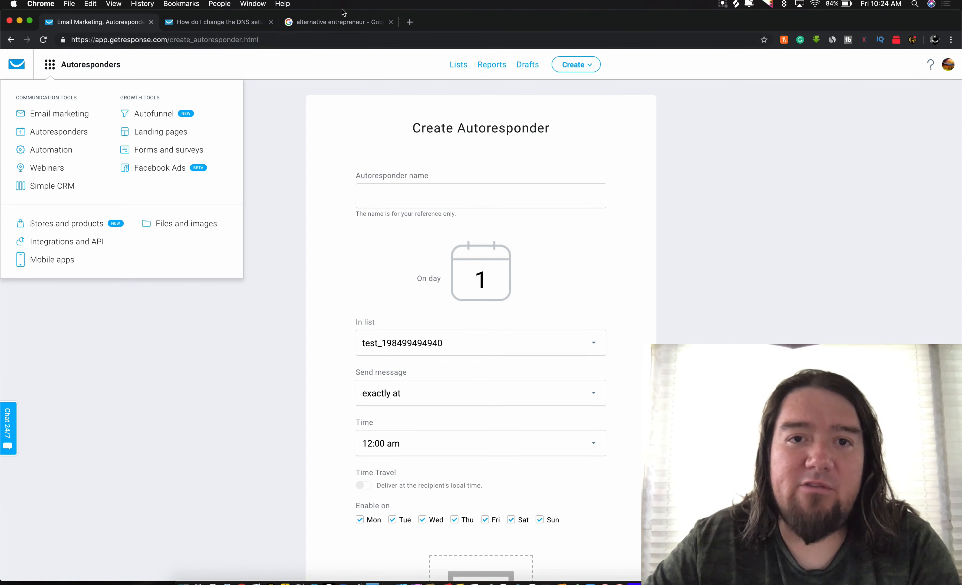
Step: On amazon.com, open the HobbyZone Carbon Cub S+ page and generate a SiteStripe Text+Image link
click(410, 23)
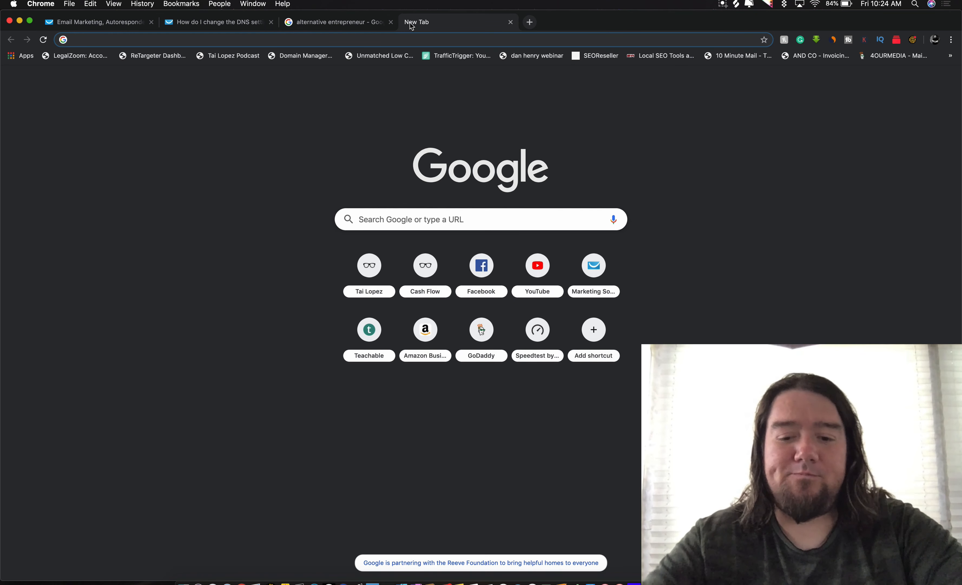
text(amazon.com)
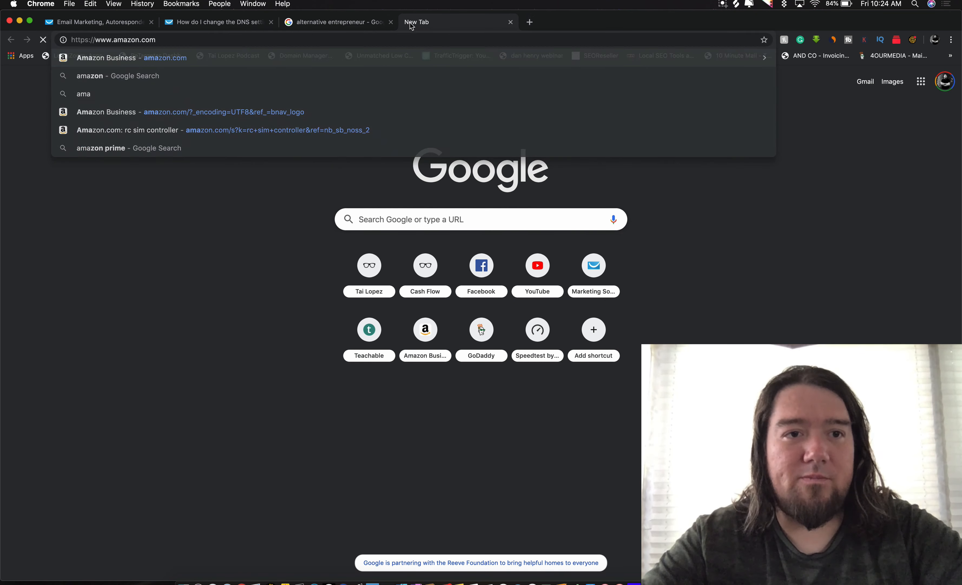
key(Return)
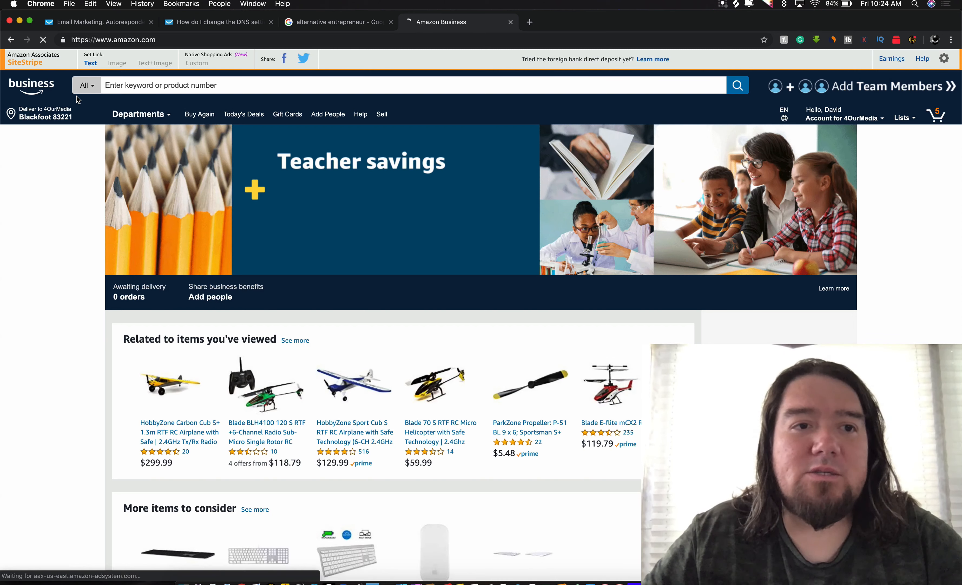
scroll(349, 279, down, 3)
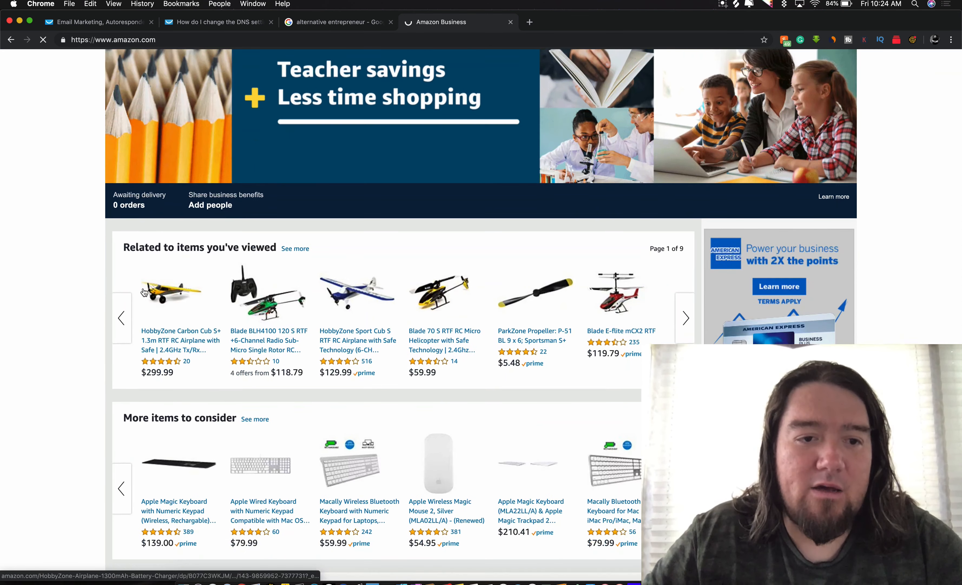
click(160, 299)
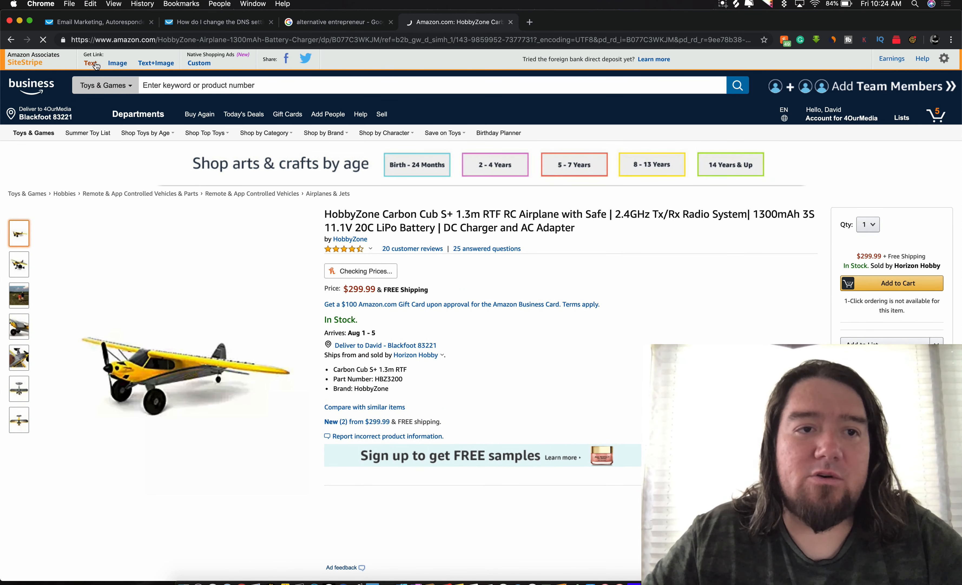
click(153, 65)
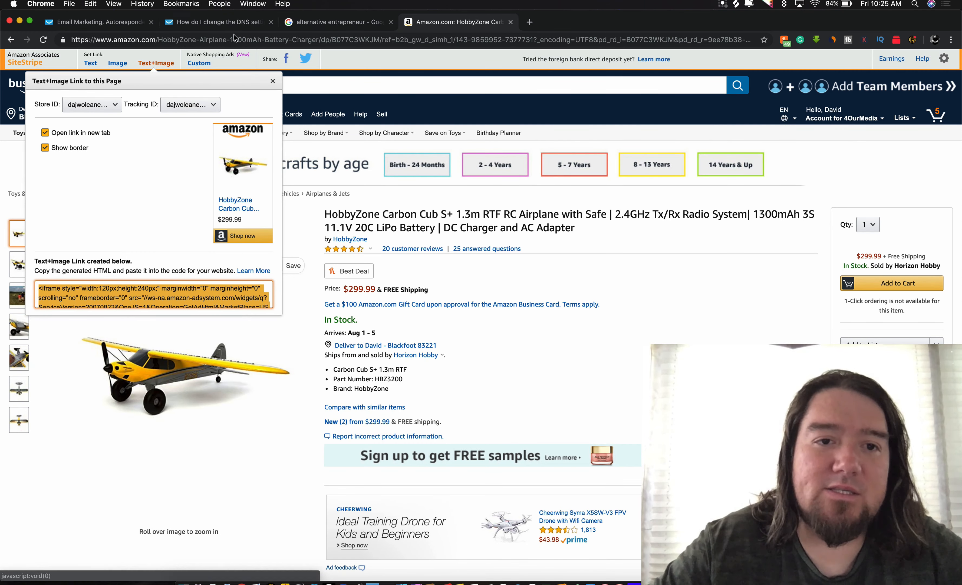
Step: Review the generated Text+Image code, then dismiss the SiteStripe popup
scroll(246, 168, down, 2)
scroll(245, 169, down, 2)
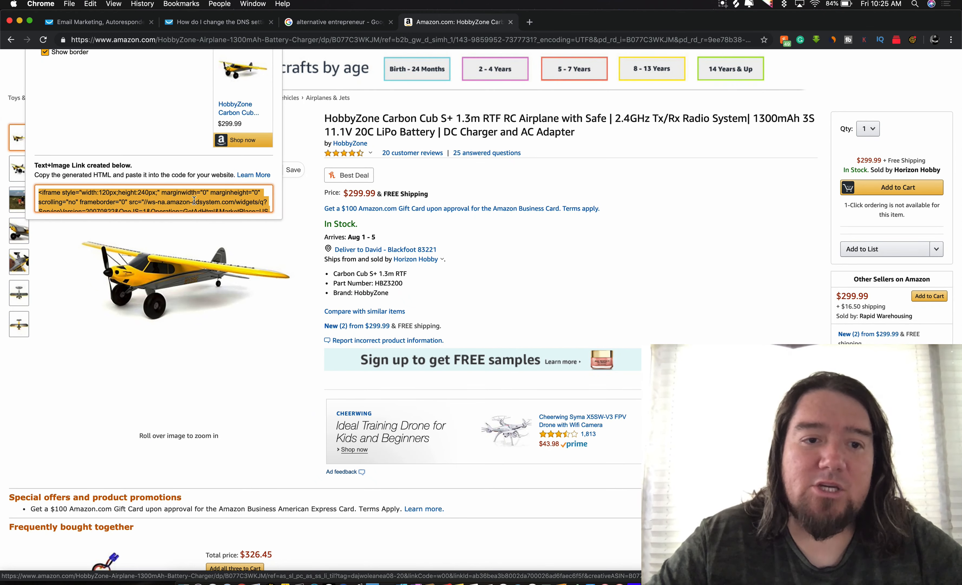
scroll(217, 168, up, 4)
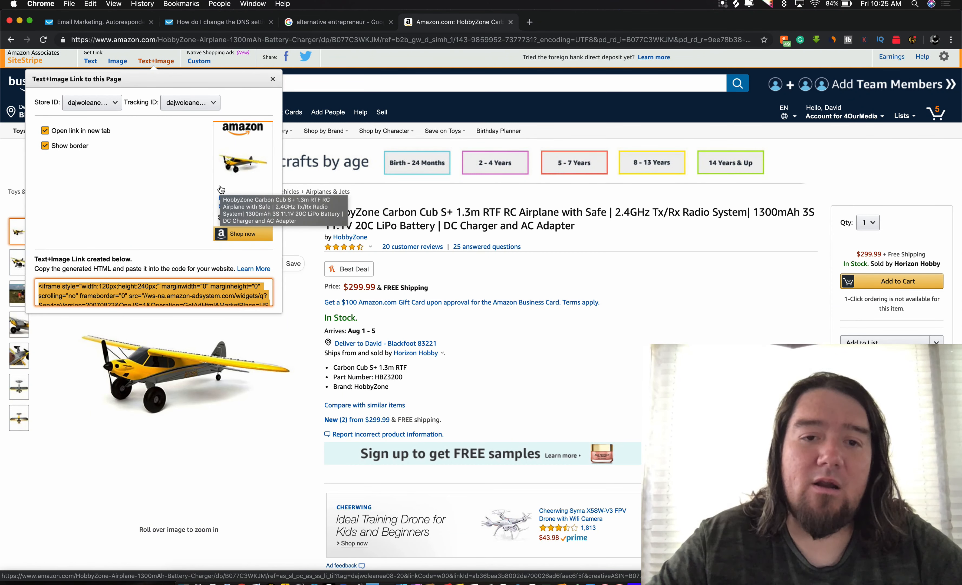
click(497, 380)
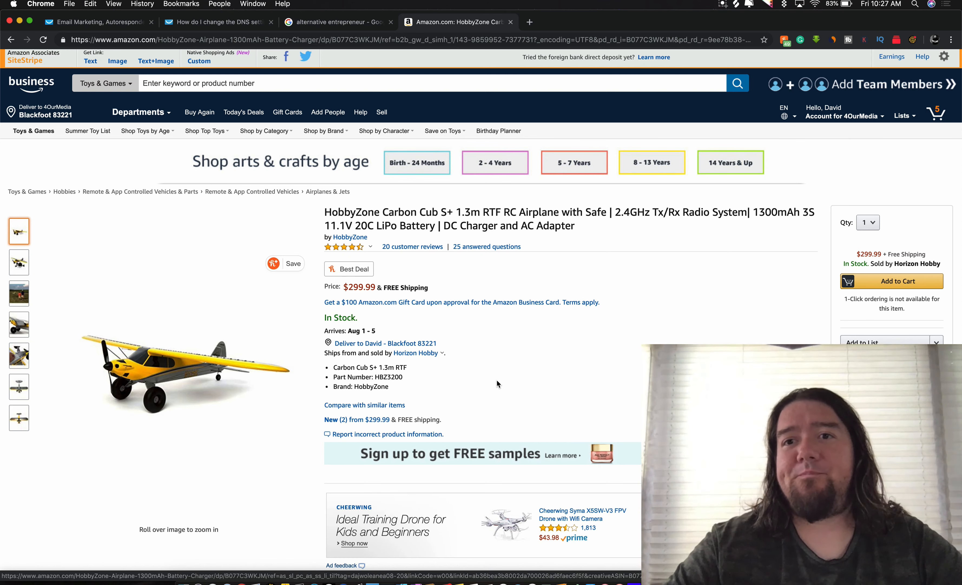
click(724, 4)
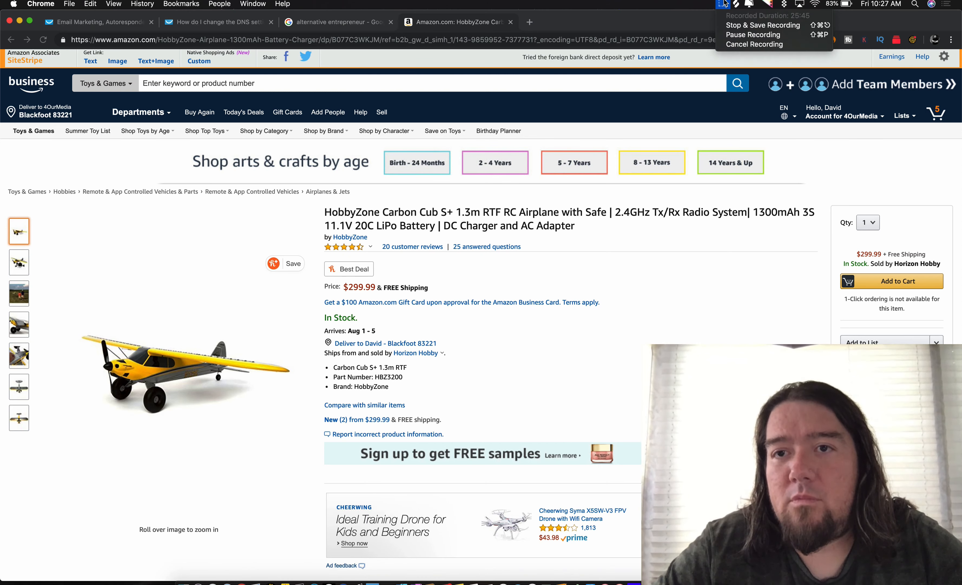